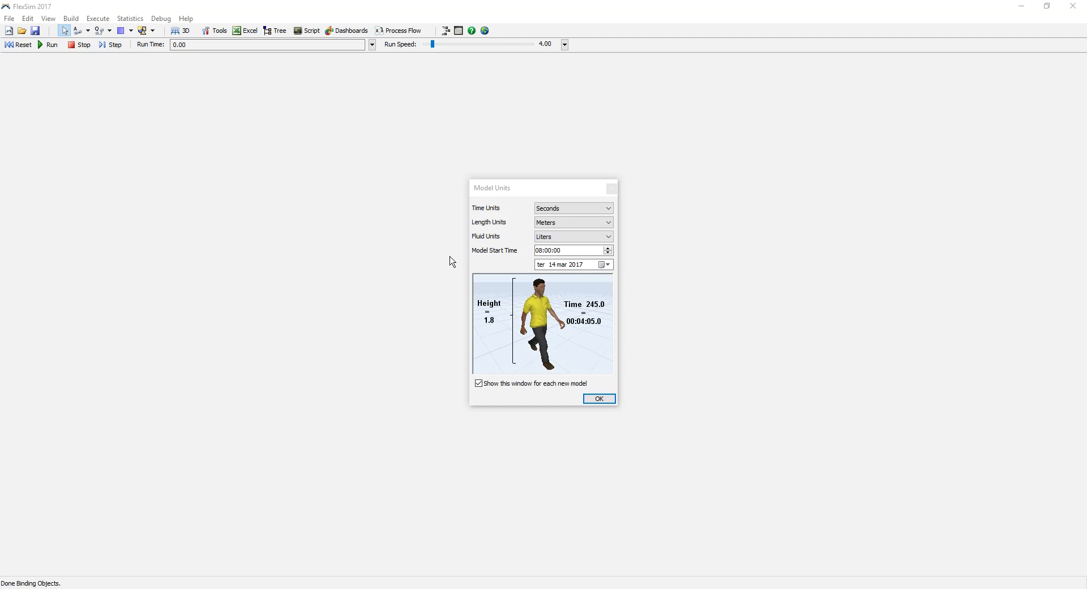
Accept seconds, meters and liters as the new model's units and place two Sources one below the other on the grid
click(601, 399)
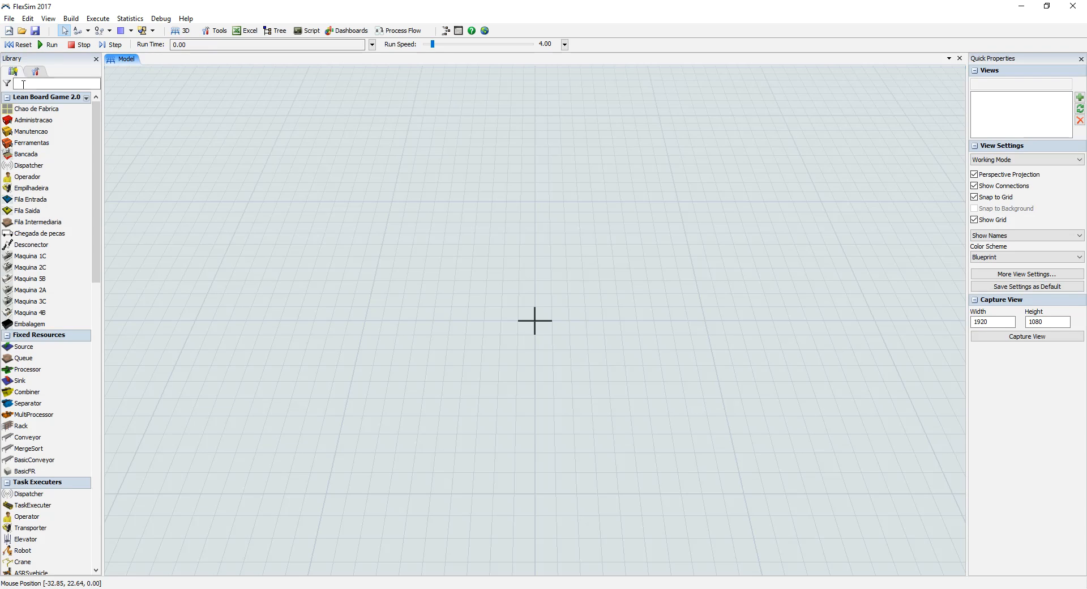
click(17, 97)
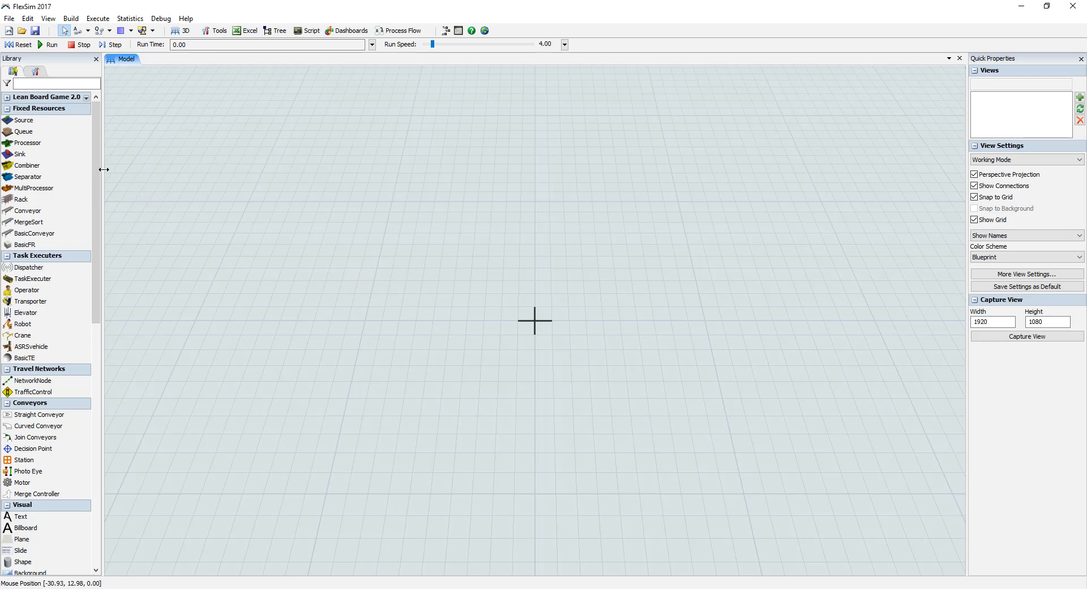
drag(15, 119, 303, 228)
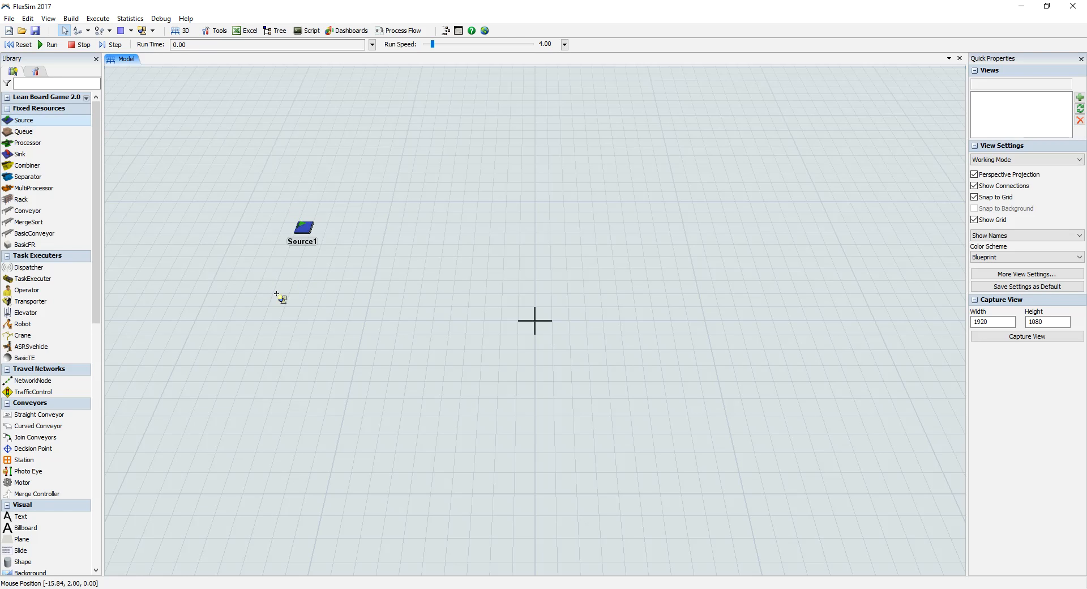
click(277, 296)
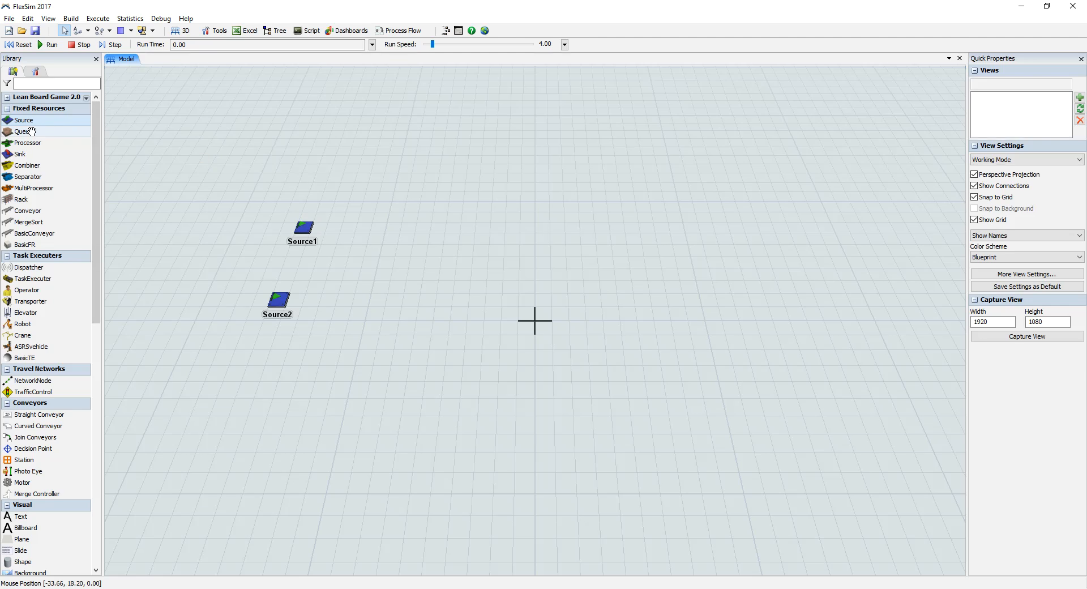
Place a Combiner beside the two sources, with a 10 m straight conveyor and a Processor in line after it
drag(26, 164, 347, 272)
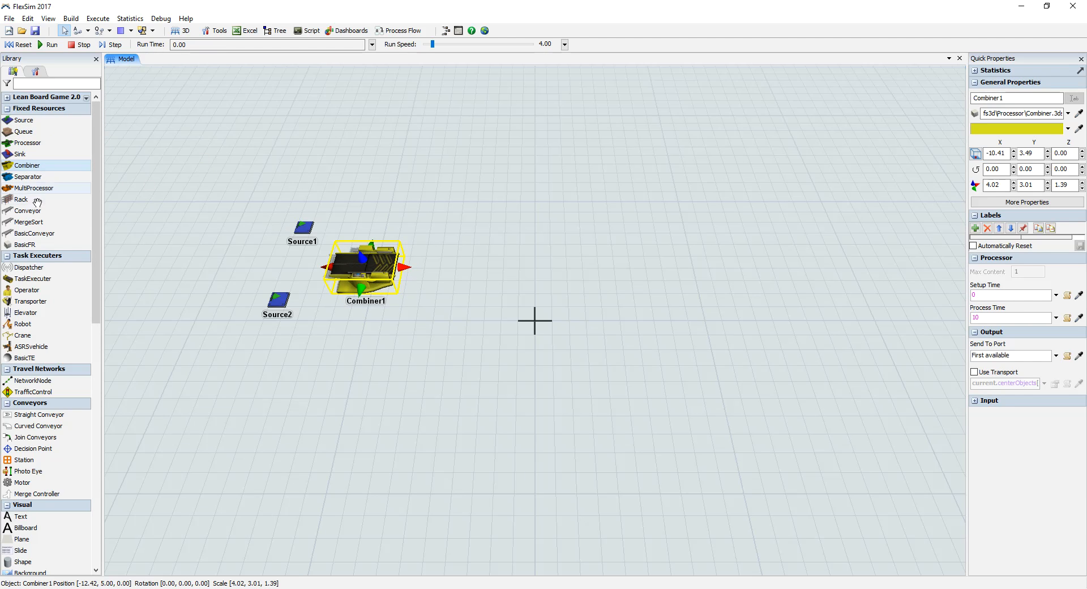
drag(45, 414, 452, 272)
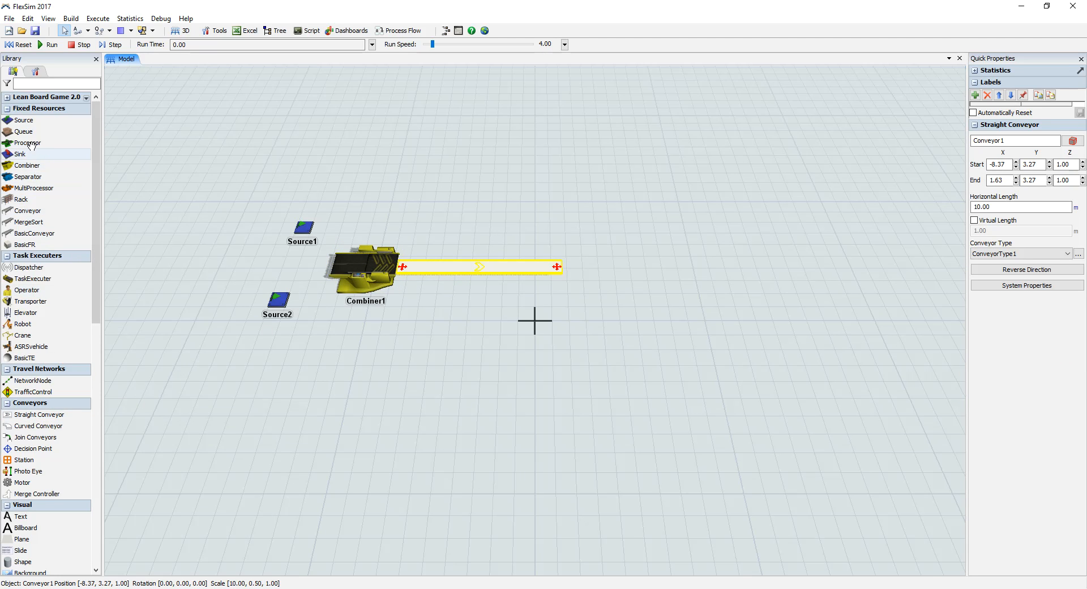
click(27, 143)
click(584, 273)
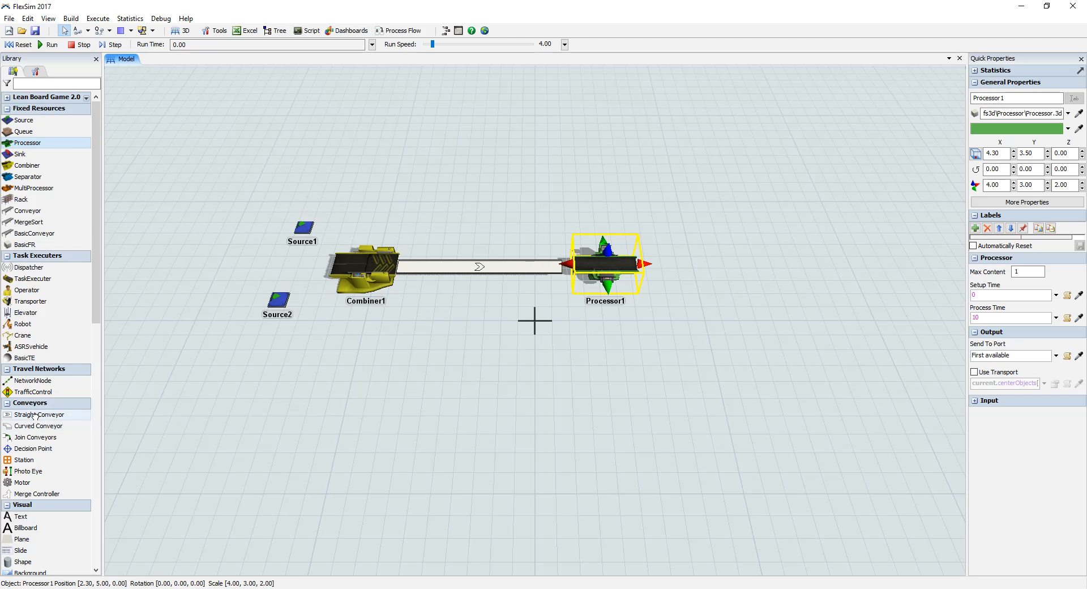
Add a second 10 m straight conveyor aligned behind the Processor and place a Sink at its end
click(35, 415)
click(672, 276)
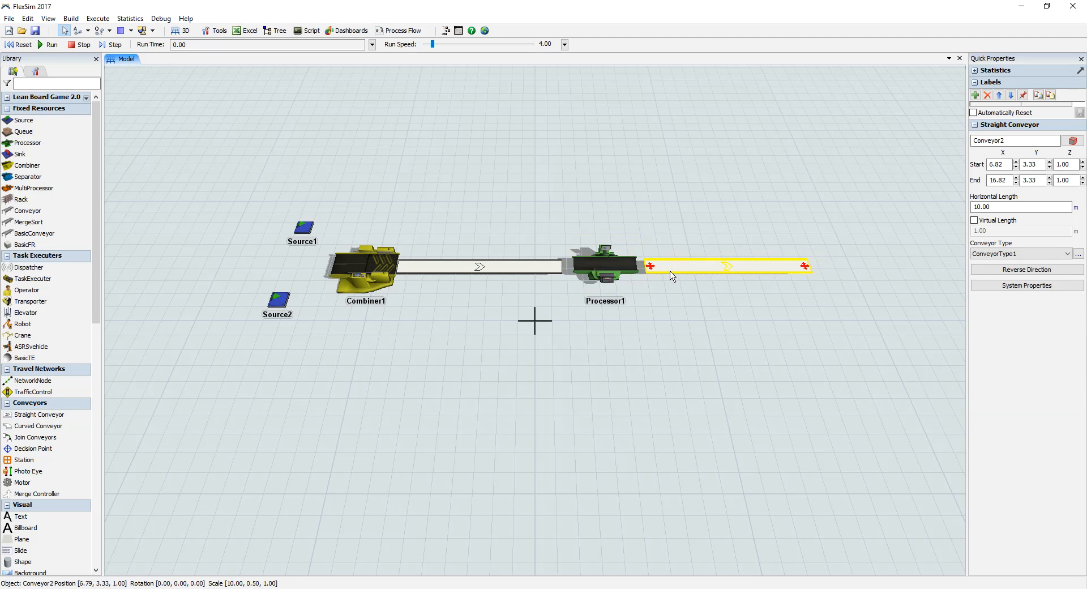
drag(671, 272, 668, 270)
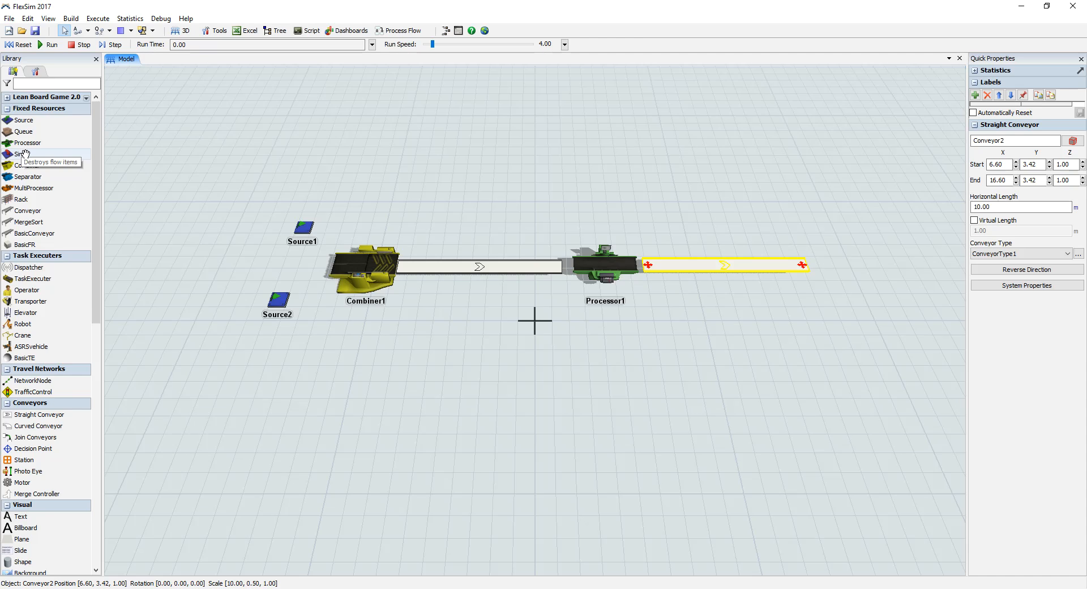
drag(21, 152, 837, 265)
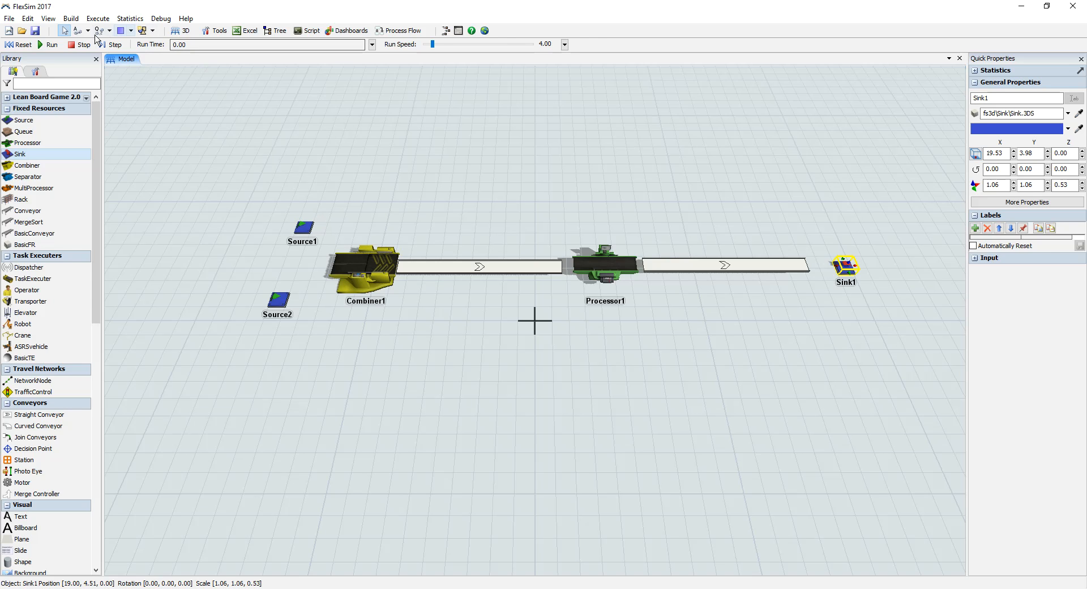
Connect both sources to the Combiner and link the Combiner, first conveyor, Processor, second conveyor and Sink in sequence
click(88, 32)
click(95, 44)
click(306, 141)
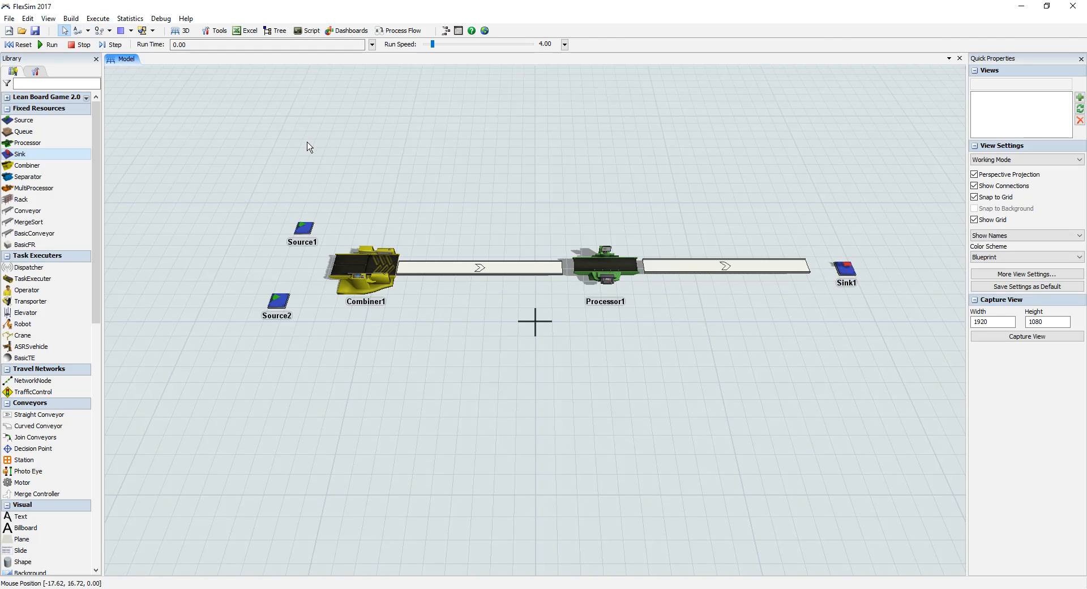
click(303, 227)
click(363, 269)
click(281, 300)
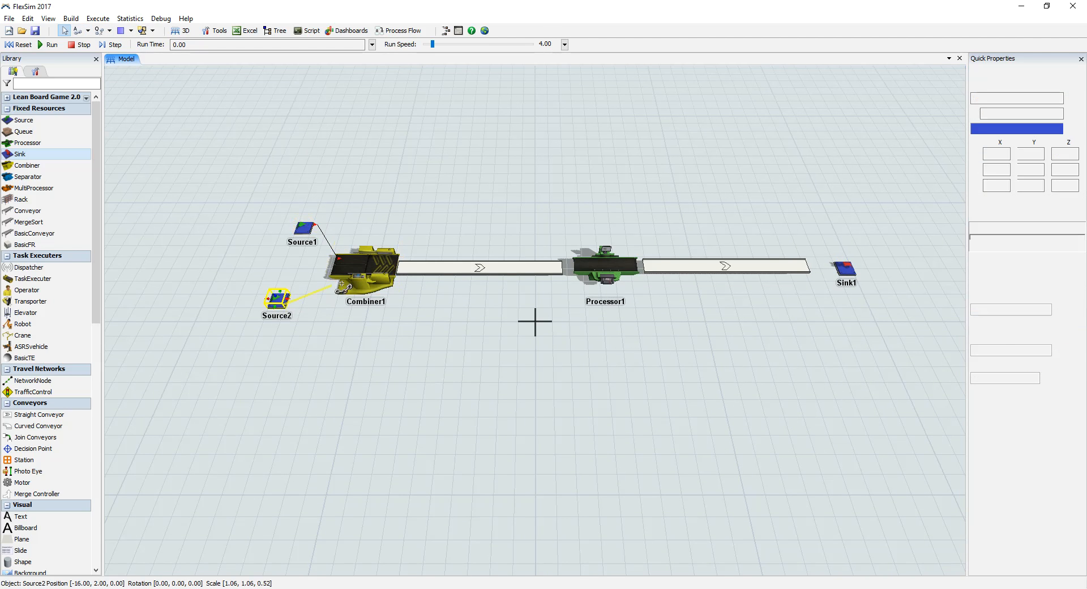
click(362, 269)
click(518, 270)
drag(518, 270, 603, 268)
drag(604, 268, 850, 270)
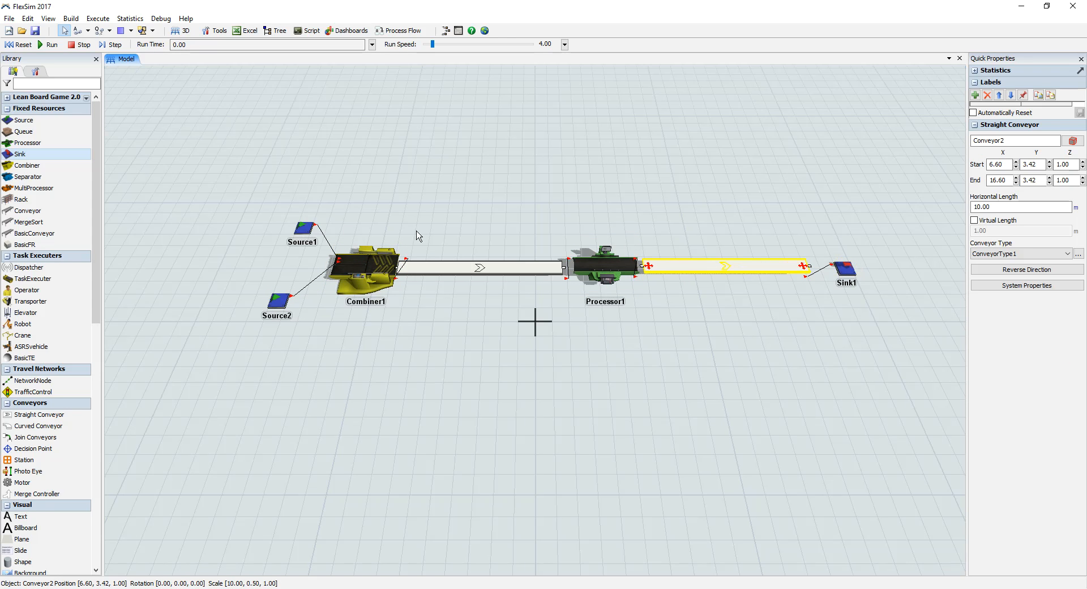
Set the FlowItem Class of Source1 to Pallet and check the class of Source2
click(304, 229)
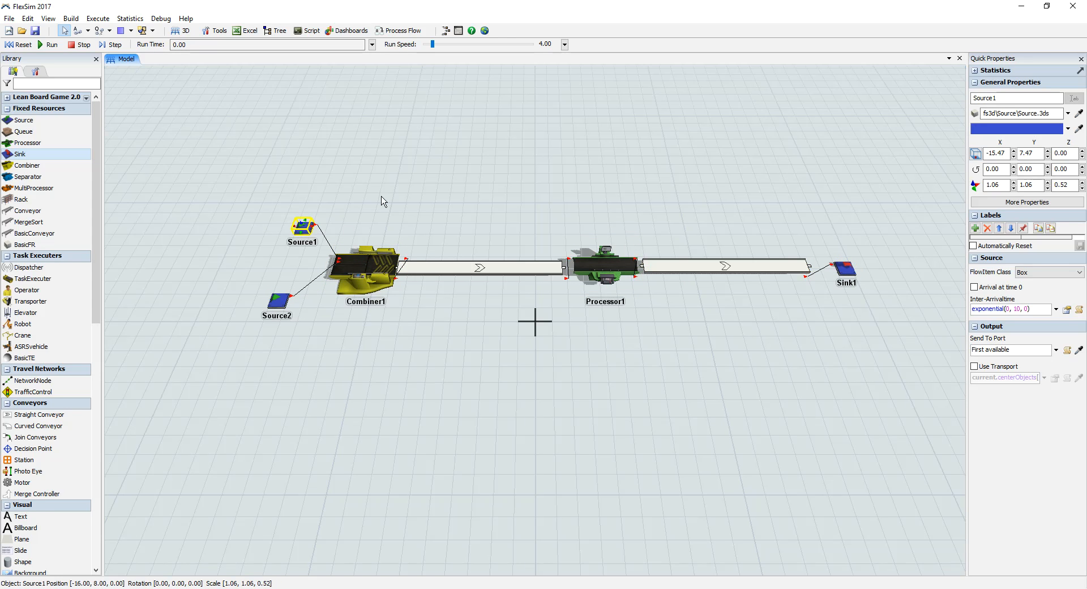
click(1048, 273)
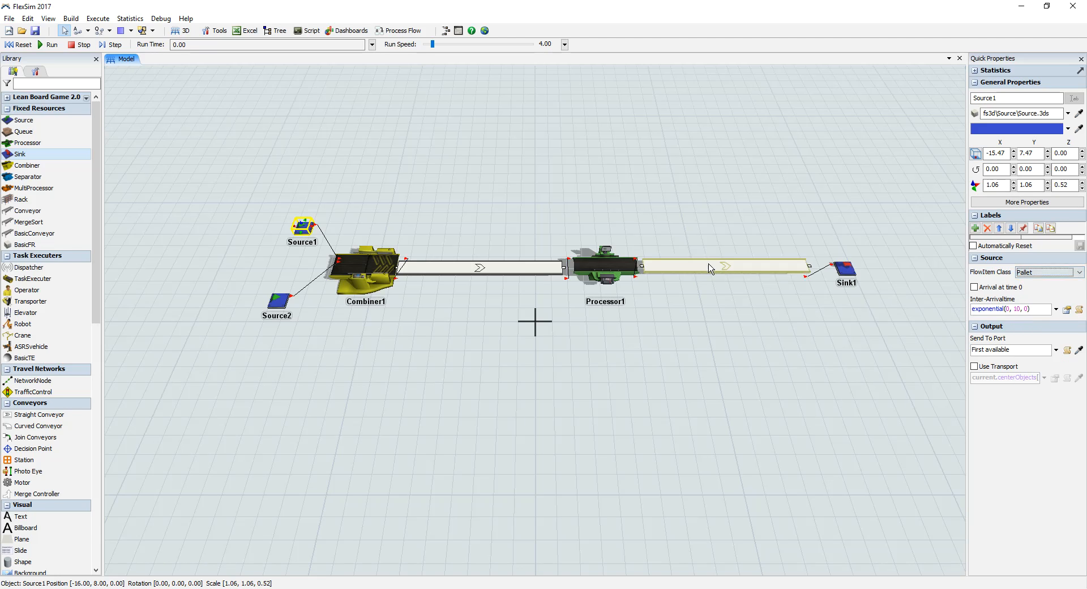
click(277, 298)
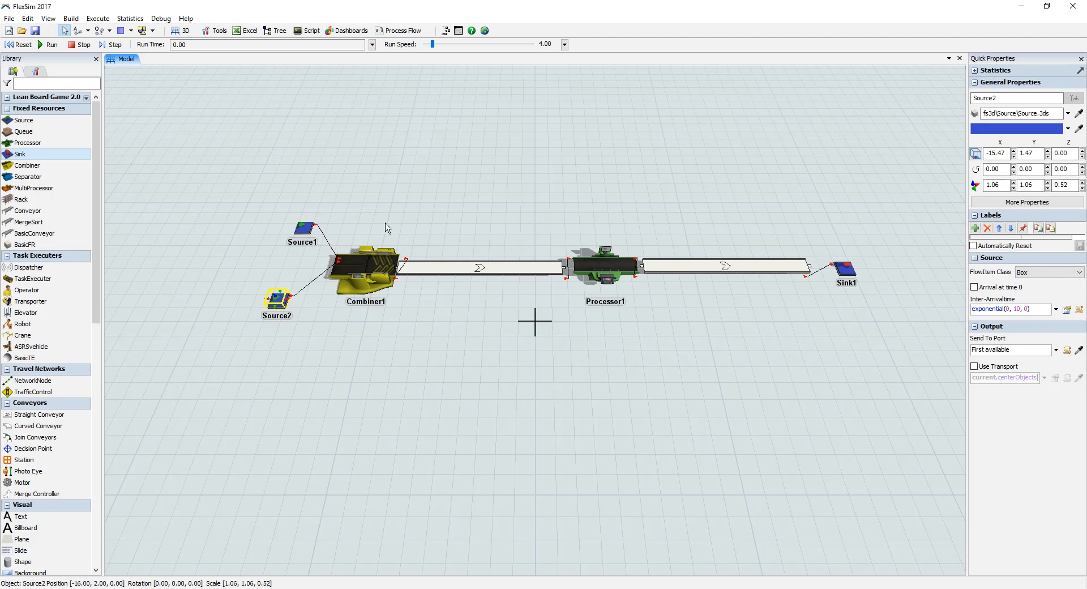
Rename Source1 as Pallet and Source2 as Caixa
click(304, 228)
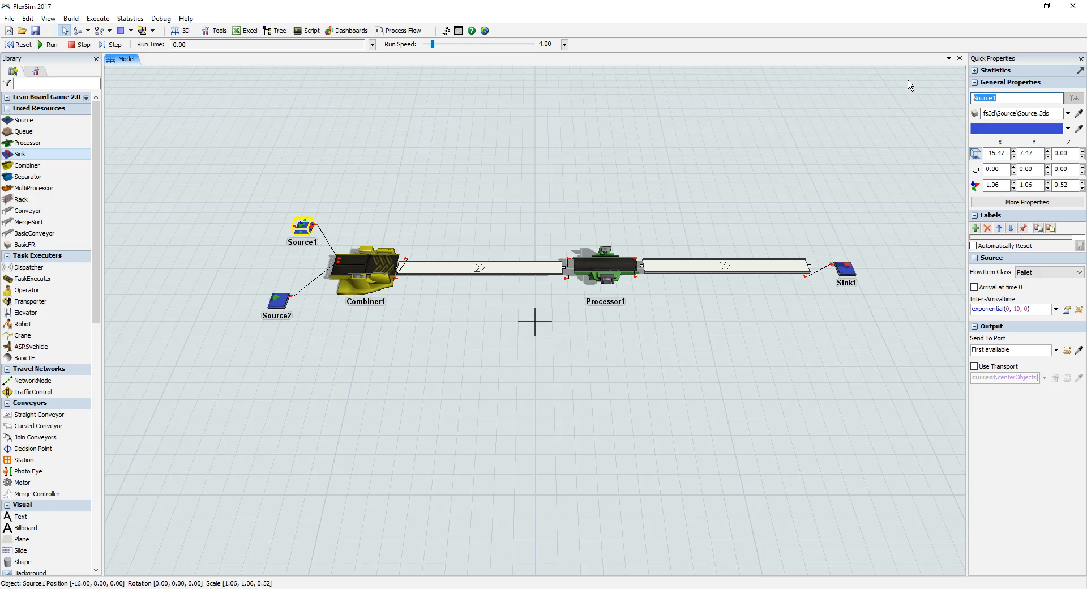
text(Pallet)
click(277, 298)
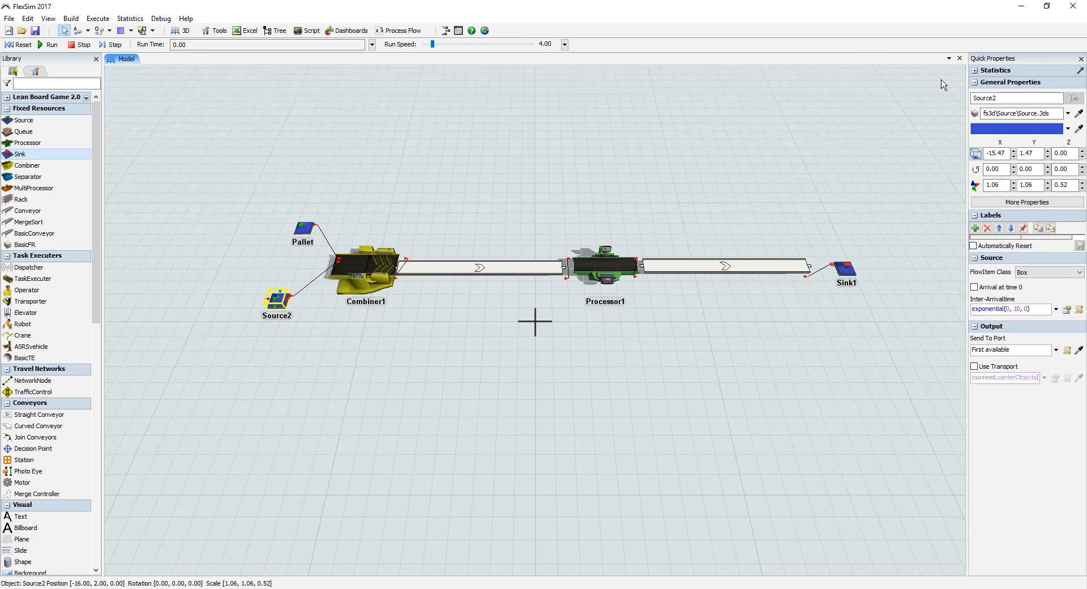
text(Caixa)
Clear the 3D shape file from Processor1's general appearance properties and apply the change
click(610, 264)
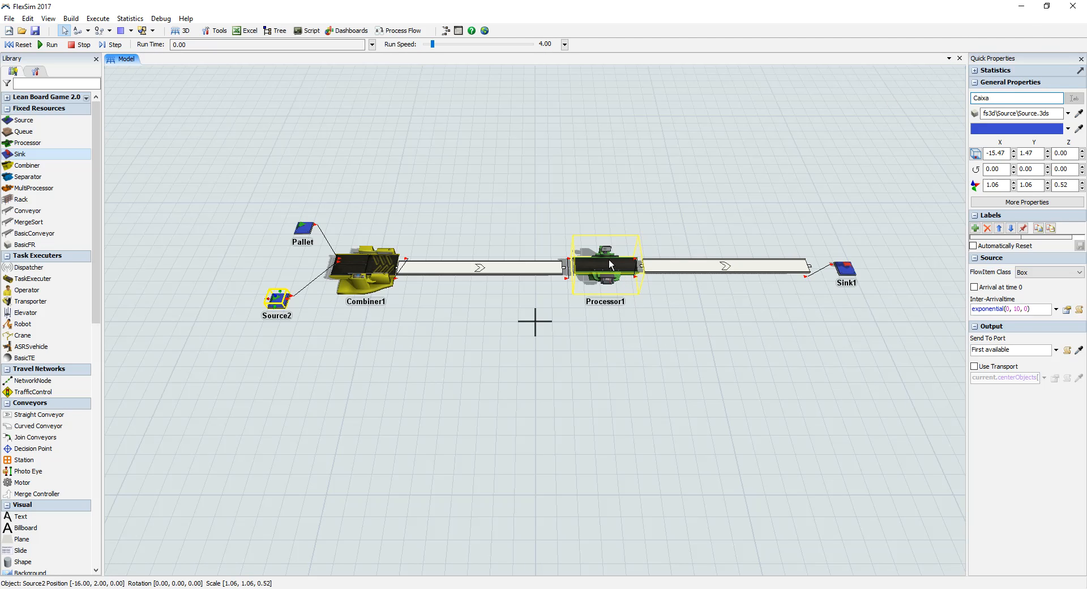
double_click(610, 264)
drag(751, 82, 270, 94)
click(329, 145)
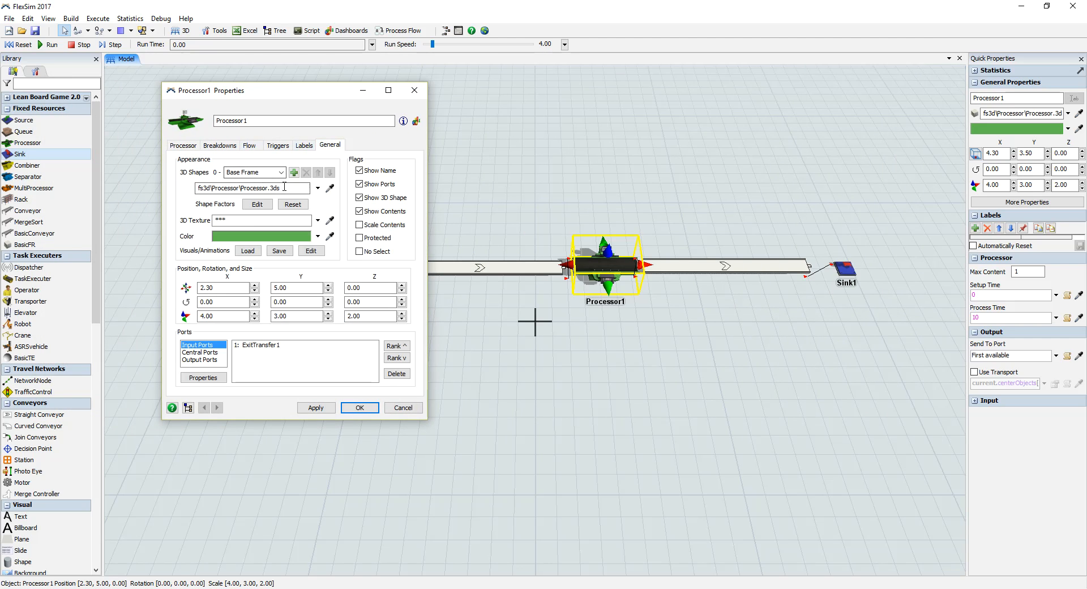
drag(290, 188, 148, 185)
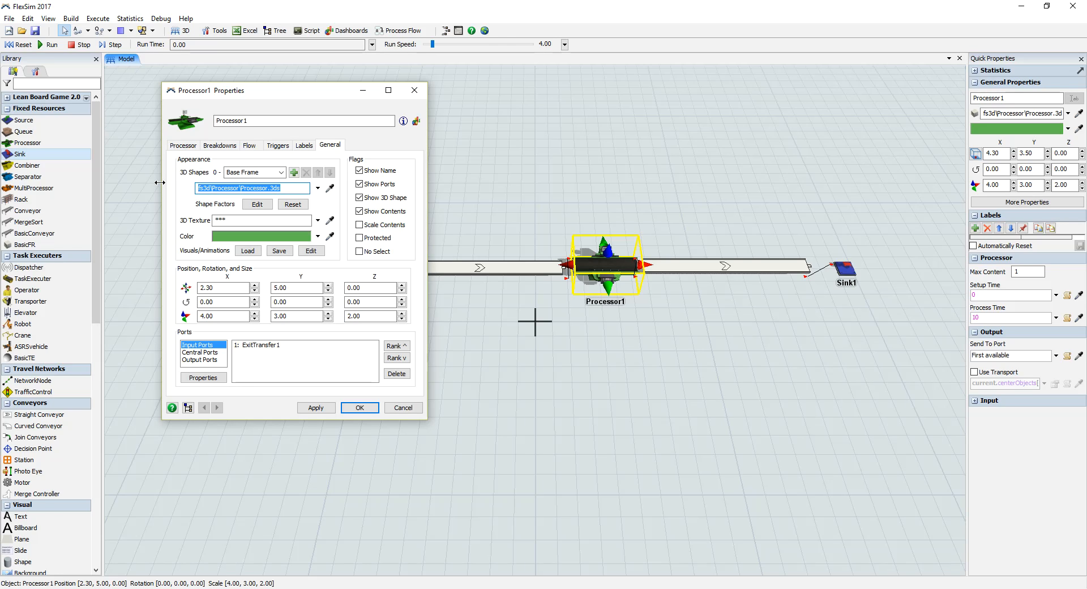
key(BackSpace)
click(183, 145)
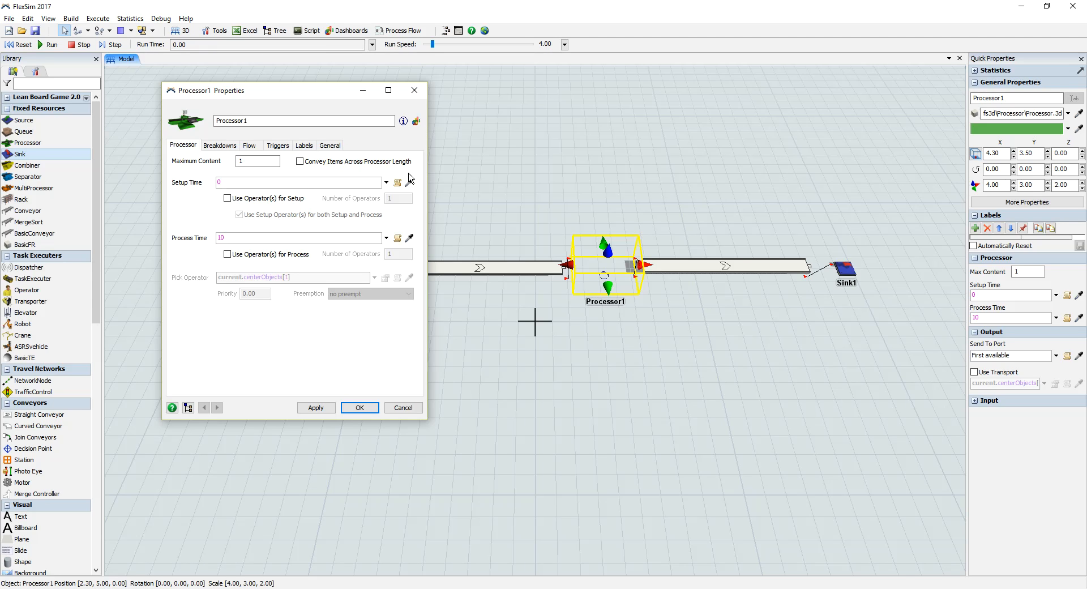
click(316, 408)
Set the Combiner's target quantity from input port 2 to 8 and confirm its properties
drag(294, 92, 730, 114)
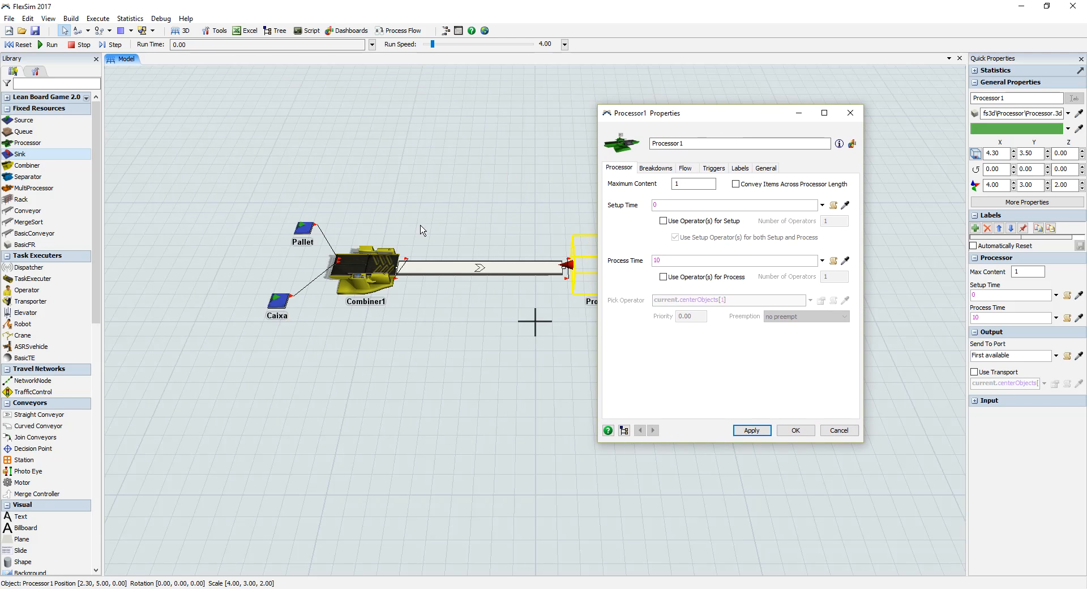
double_click(365, 271)
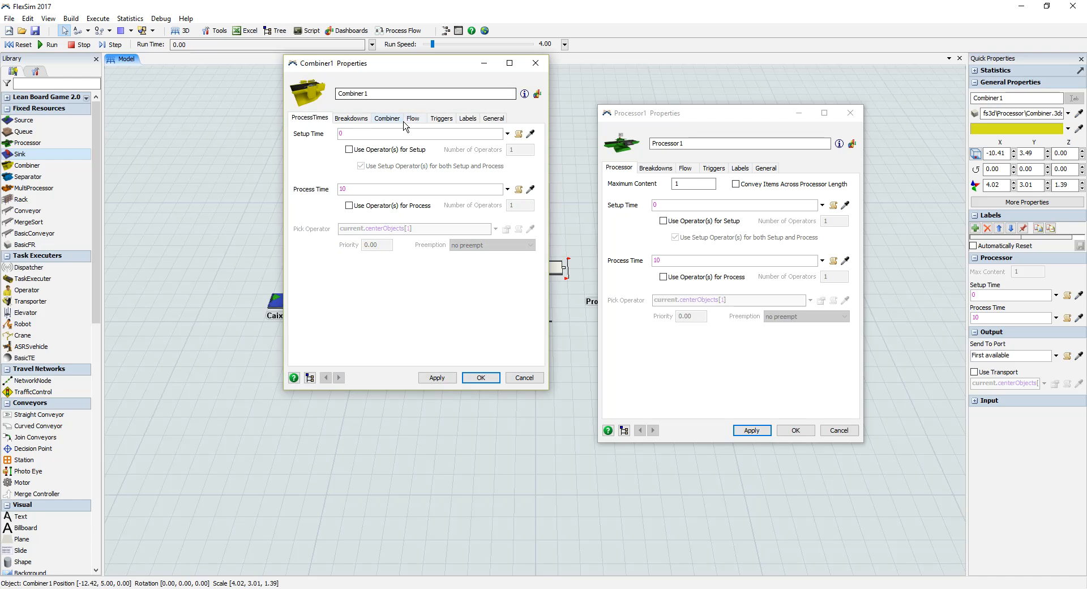
click(387, 118)
click(416, 204)
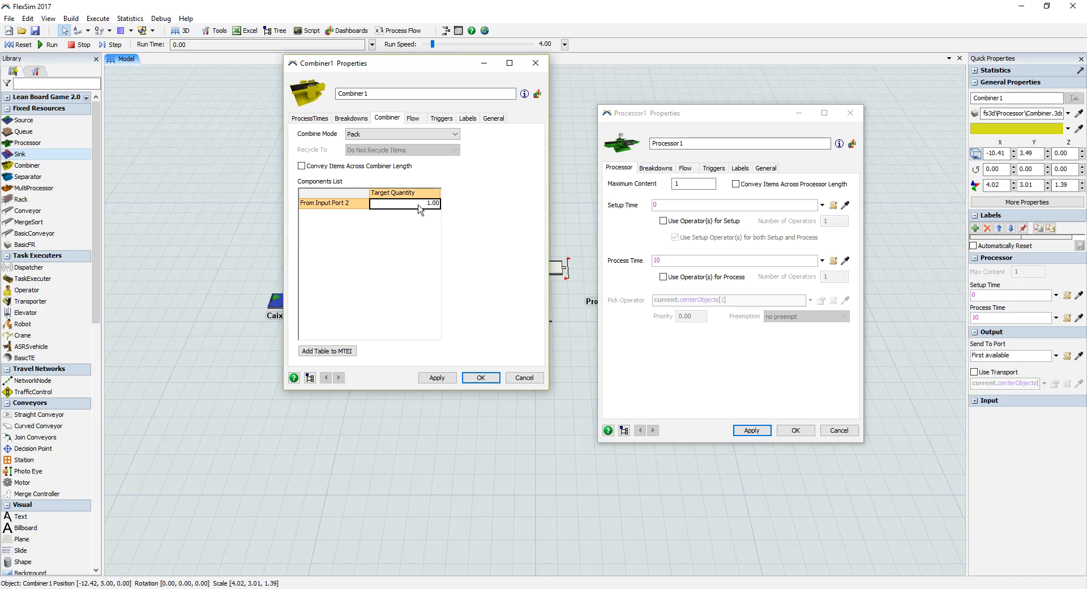
click(426, 204)
text(8)
click(436, 378)
click(481, 378)
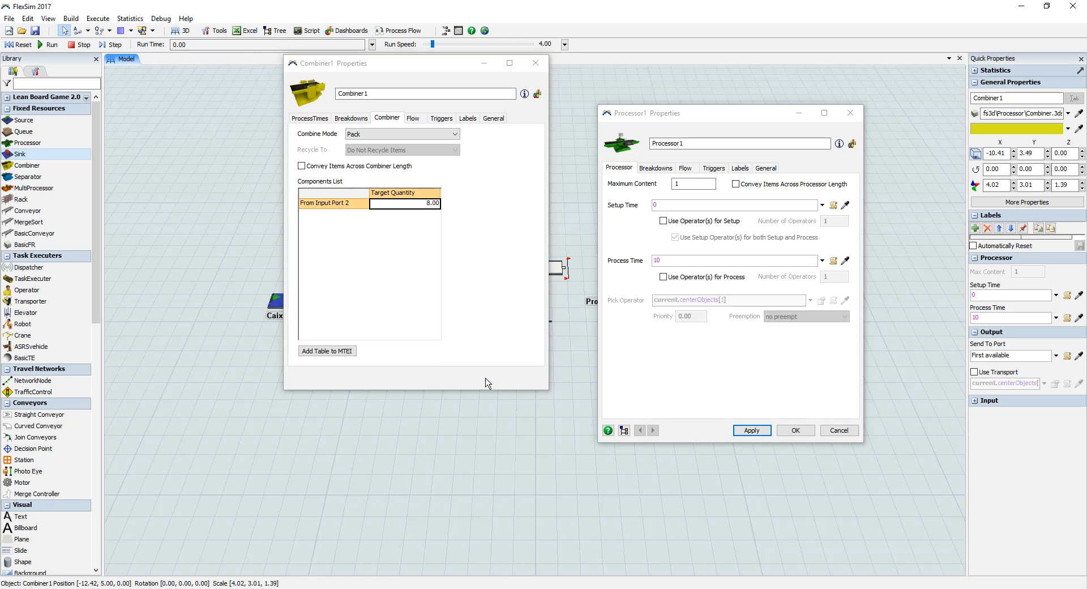
Reset and run the simulation, advancing it event by event while the Combiner collects boxes onto the pallet
drag(707, 121, 229, 363)
click(22, 45)
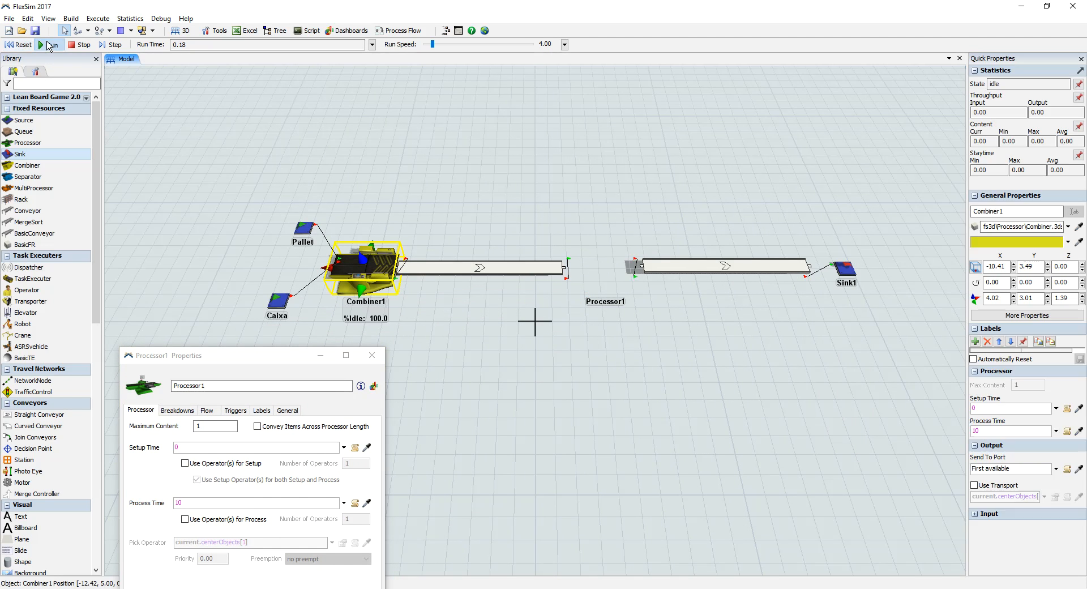
click(110, 45)
click(111, 45)
click(110, 45)
click(106, 50)
click(106, 50)
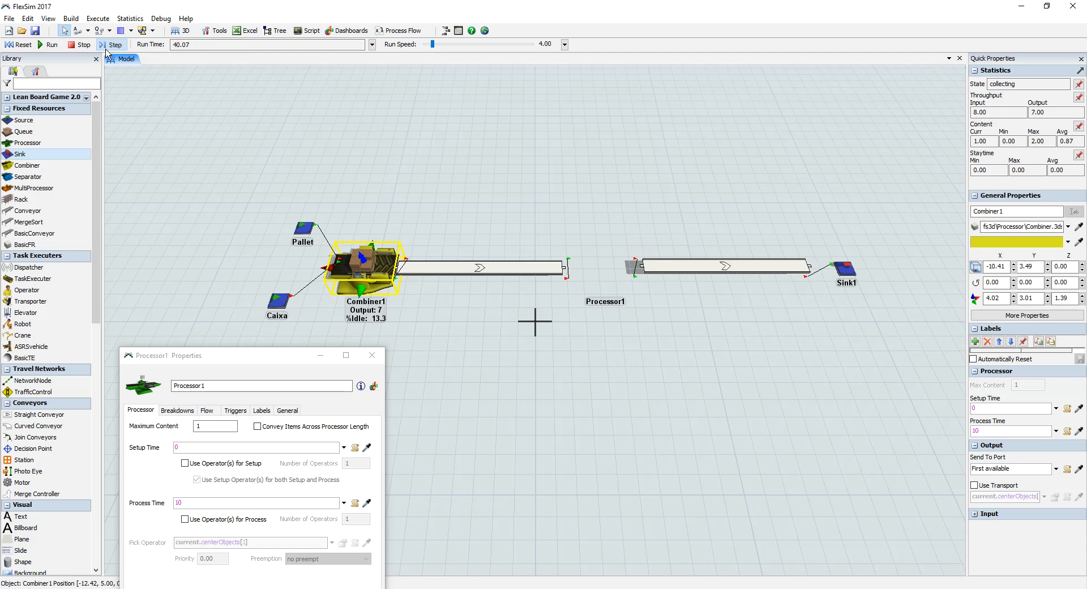
click(106, 49)
click(106, 50)
click(106, 50)
click(106, 49)
click(106, 50)
click(105, 50)
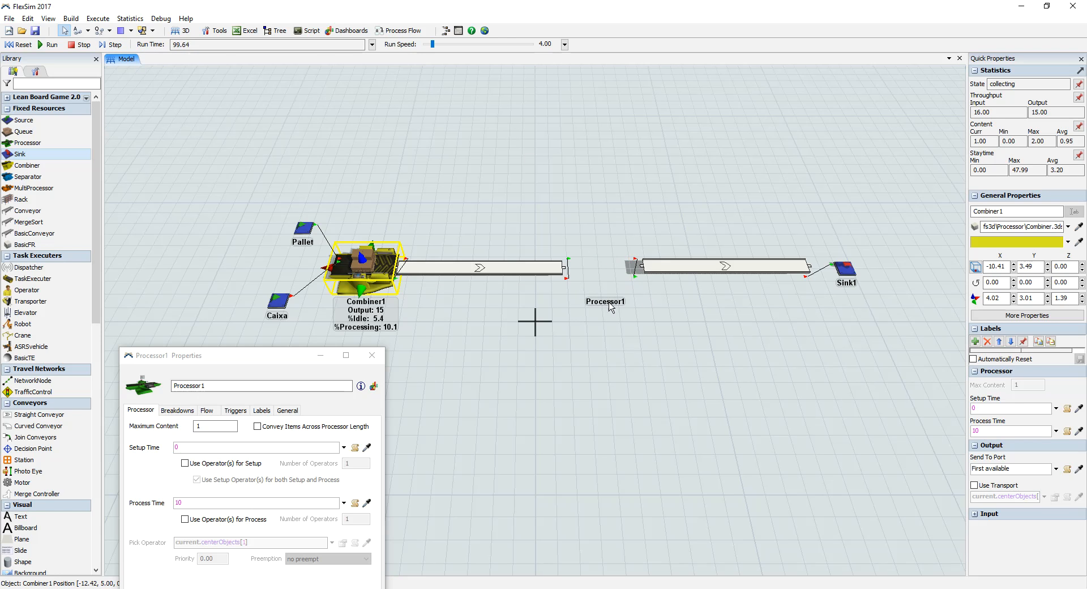
Examine how the loaded pallet travels through the Processor without a 3D shape, and view the Processor's General properties
click(654, 344)
scroll(570, 323, up, 5)
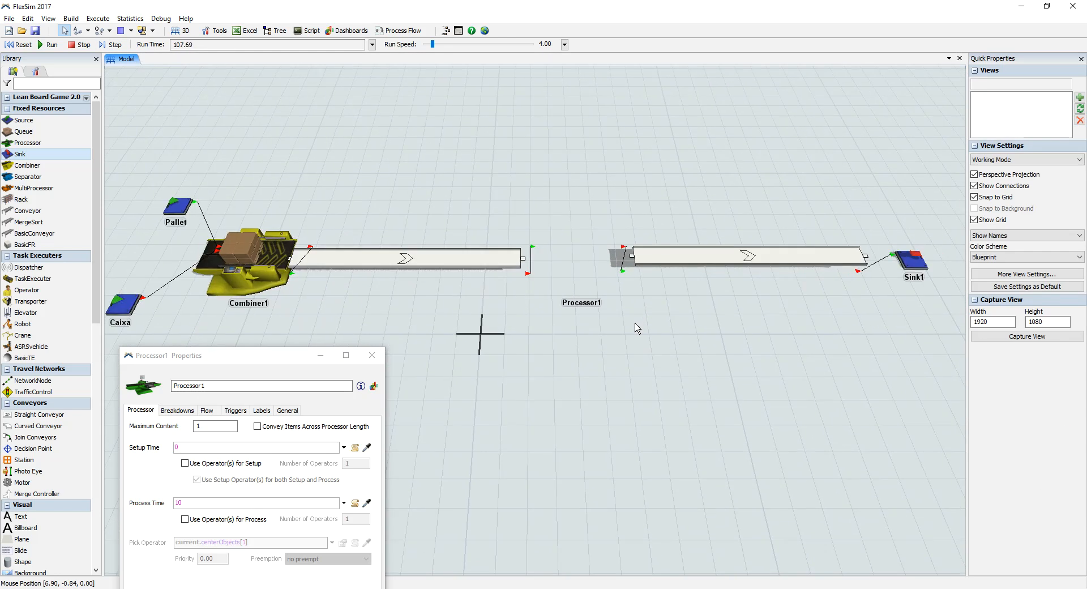
drag(528, 327, 549, 299)
right_drag(651, 328, 633, 335)
scroll(618, 378, down, 2)
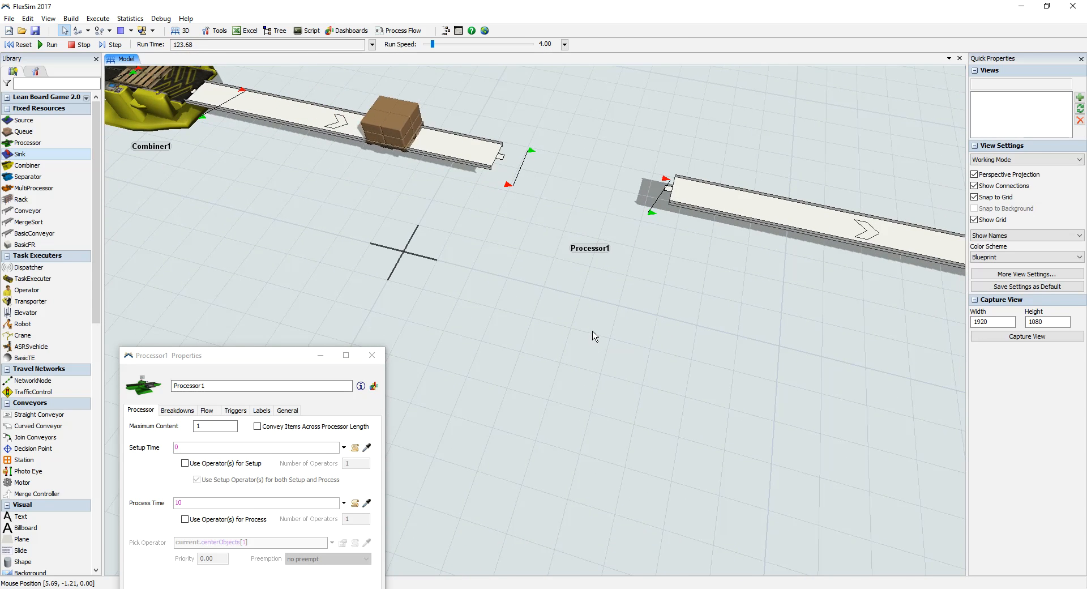
click(288, 410)
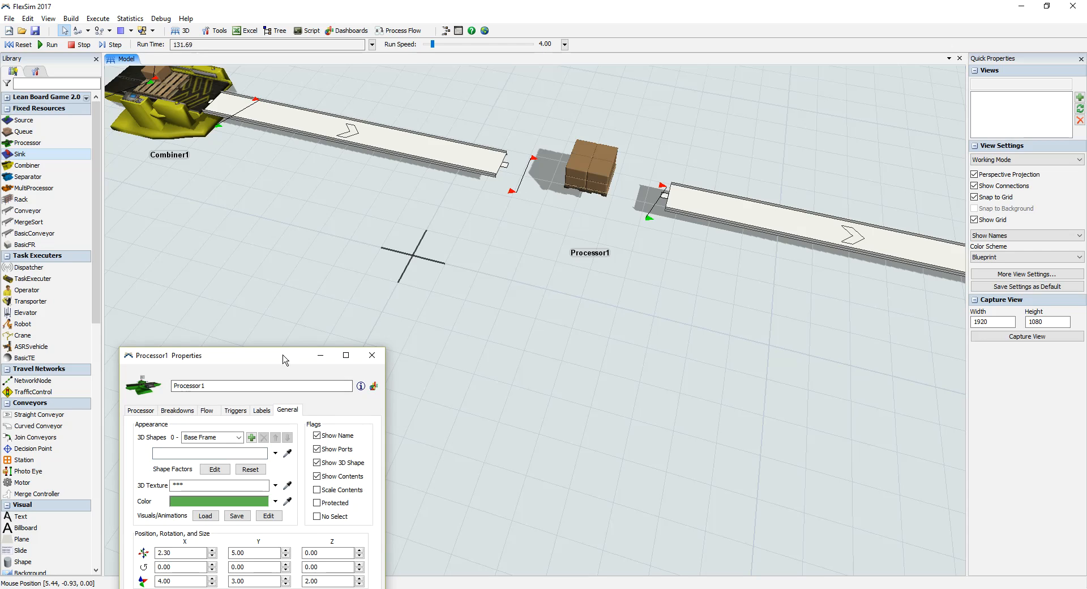
drag(226, 355, 188, 231)
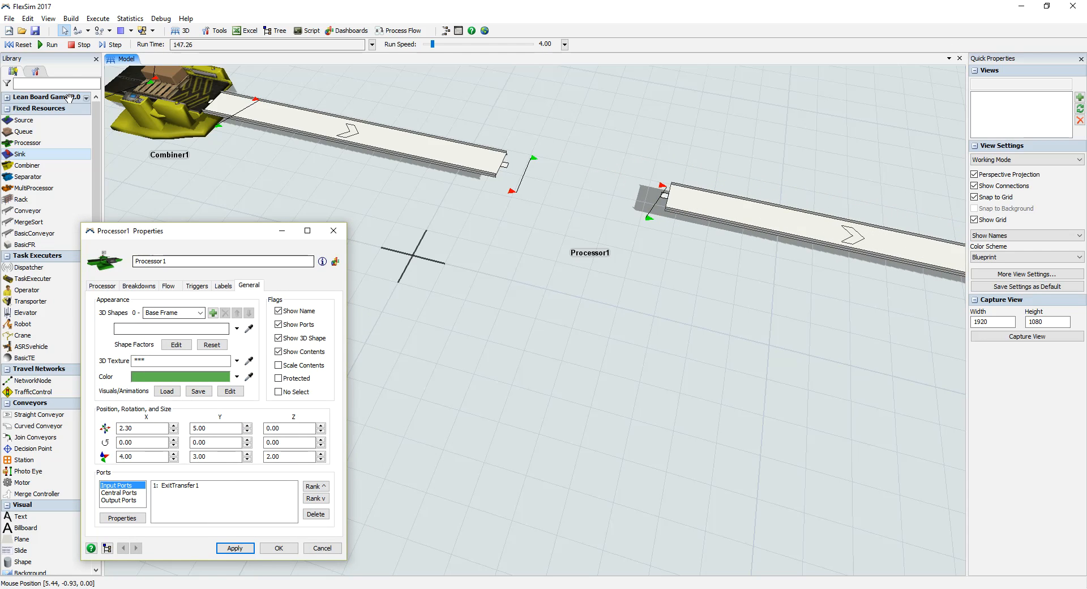
Stop the simulation and reset the model, keeping the Processor's properties at hand
click(83, 47)
click(19, 44)
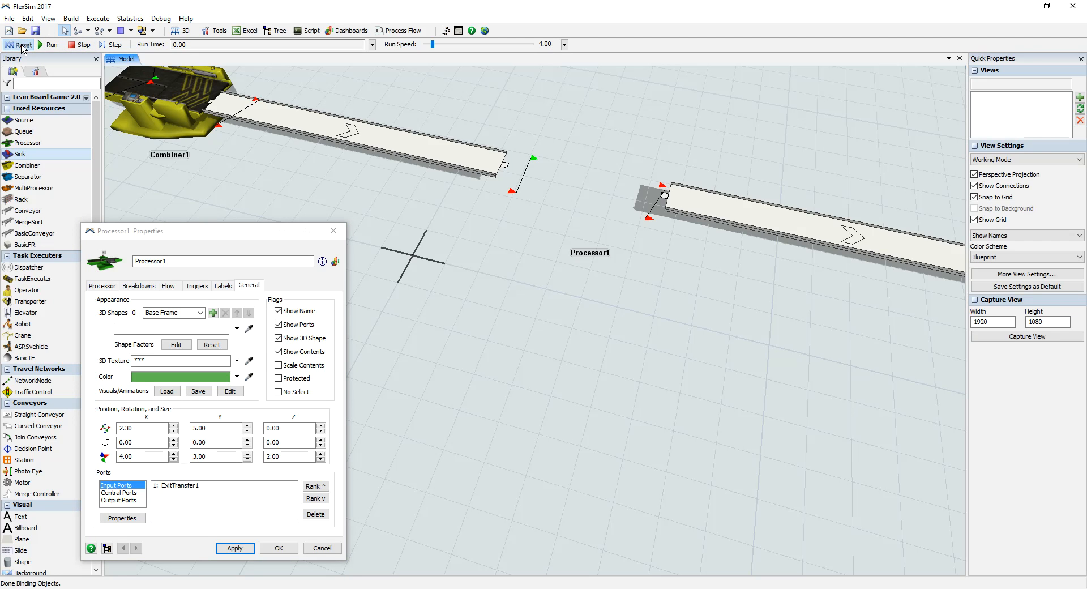
click(204, 234)
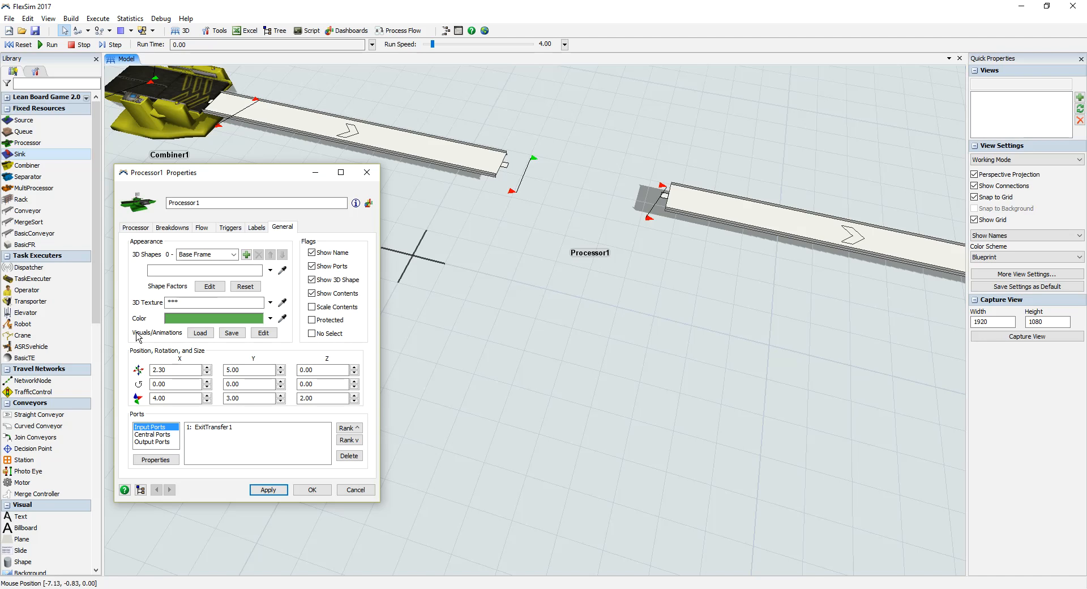
Open the Processor's visuals and animations for editing and close its properties window to free the four views
click(264, 333)
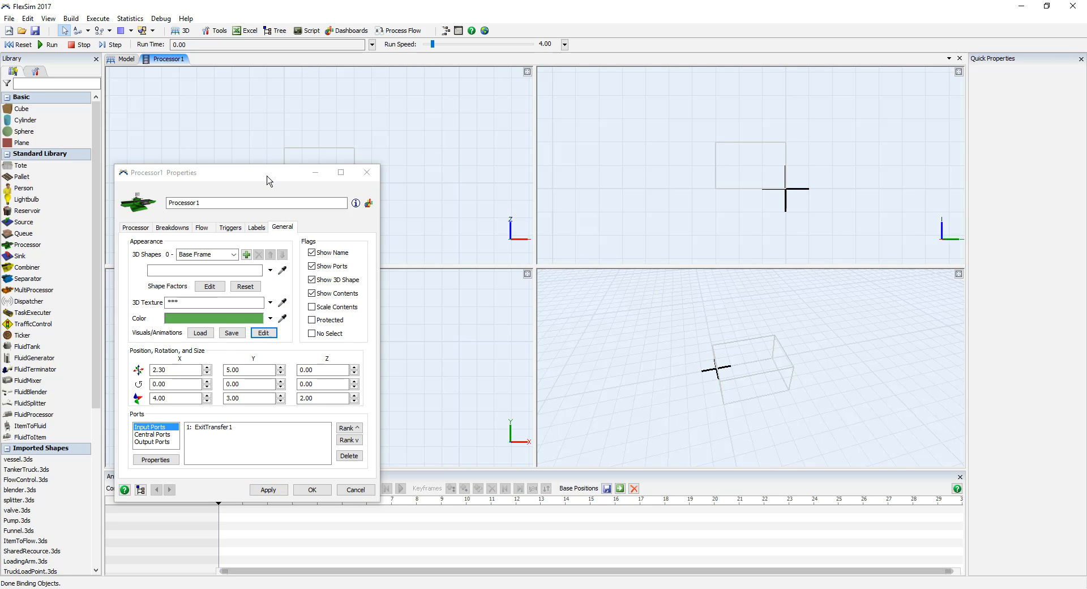
drag(267, 180, 343, 134)
click(442, 128)
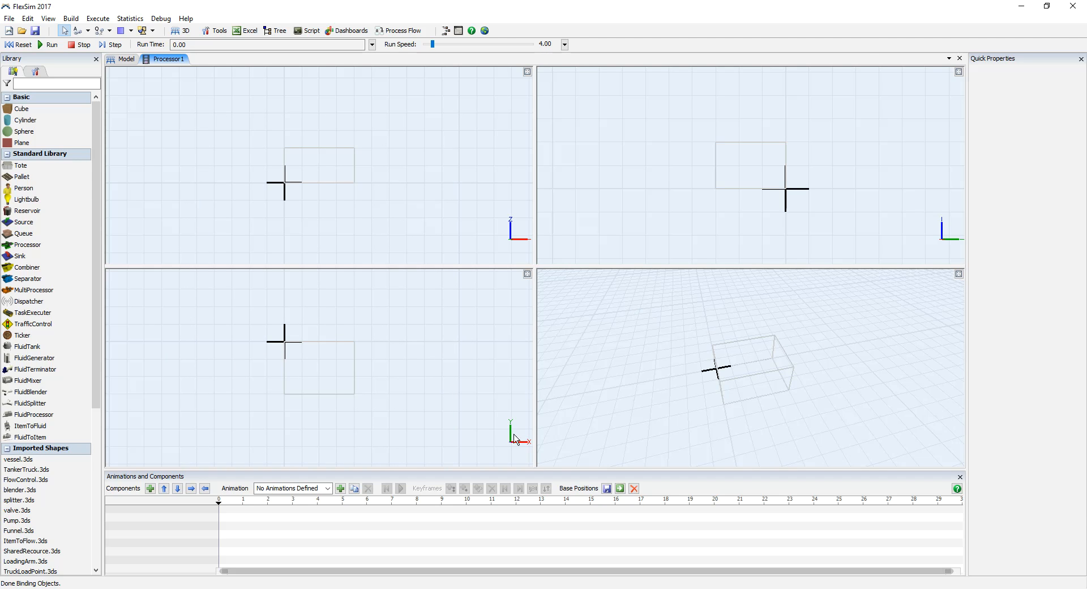
scroll(789, 426, up, 5)
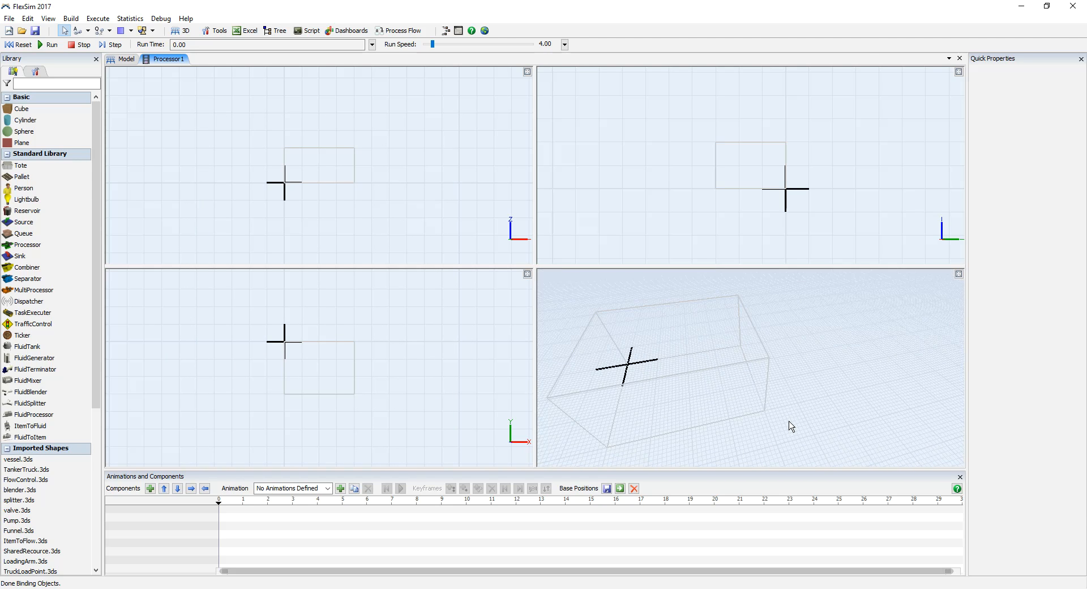
drag(791, 426, 867, 432)
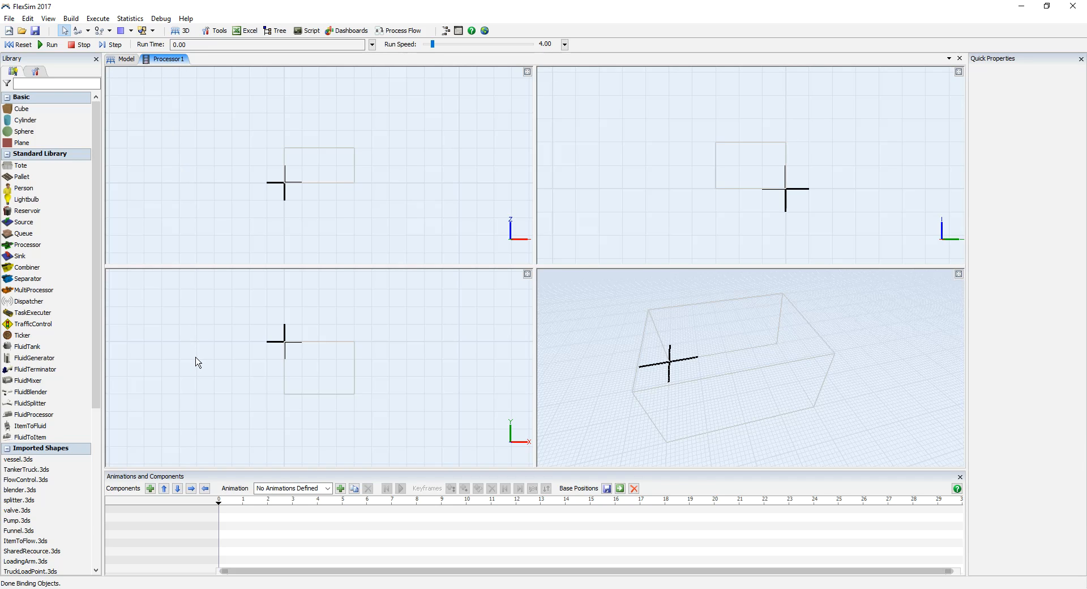
Create a new animation for the Processor and add three components to it
click(342, 491)
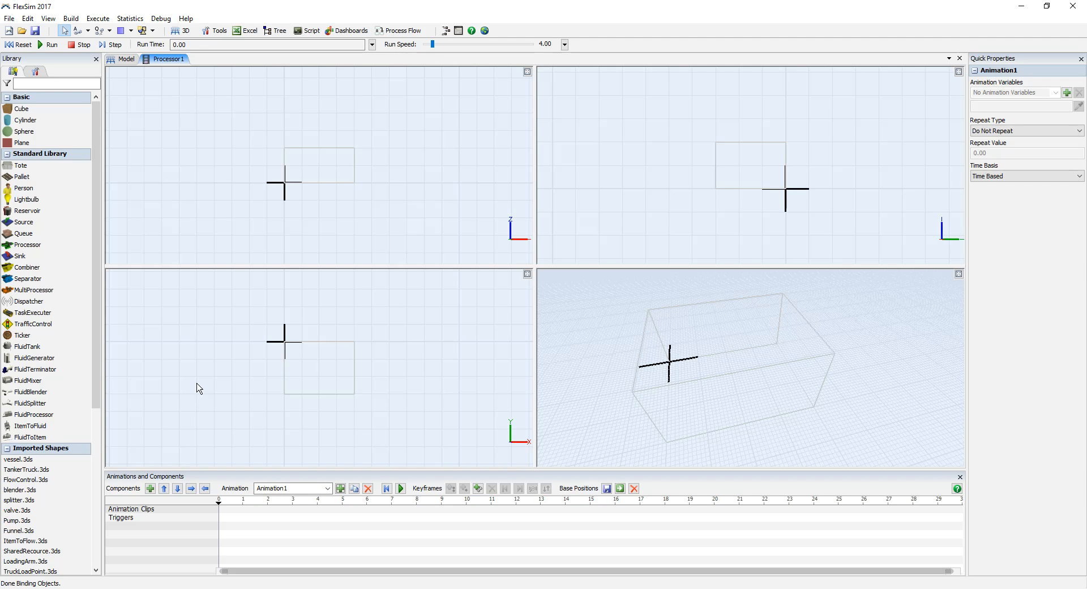
click(150, 488)
click(150, 489)
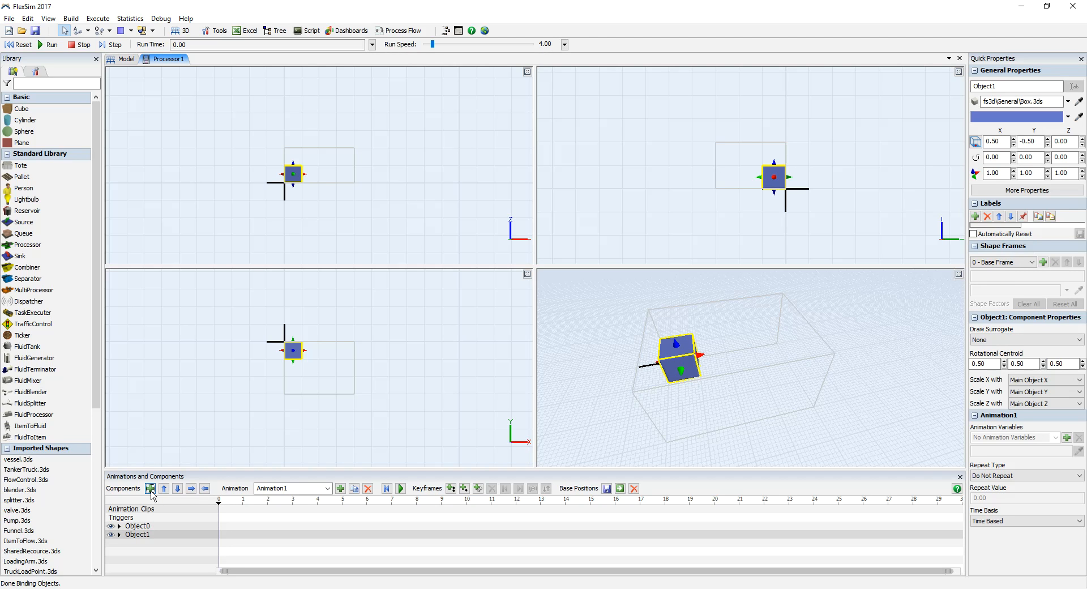
click(150, 489)
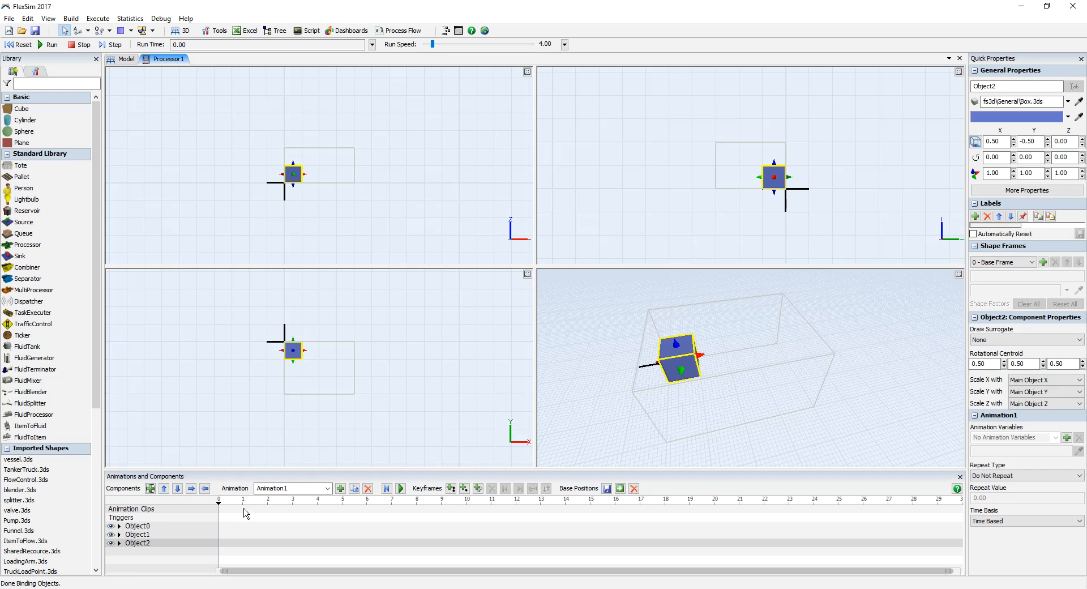
Nest component Object1 under Object0 and Object2 under Object1
click(151, 526)
click(149, 535)
click(153, 545)
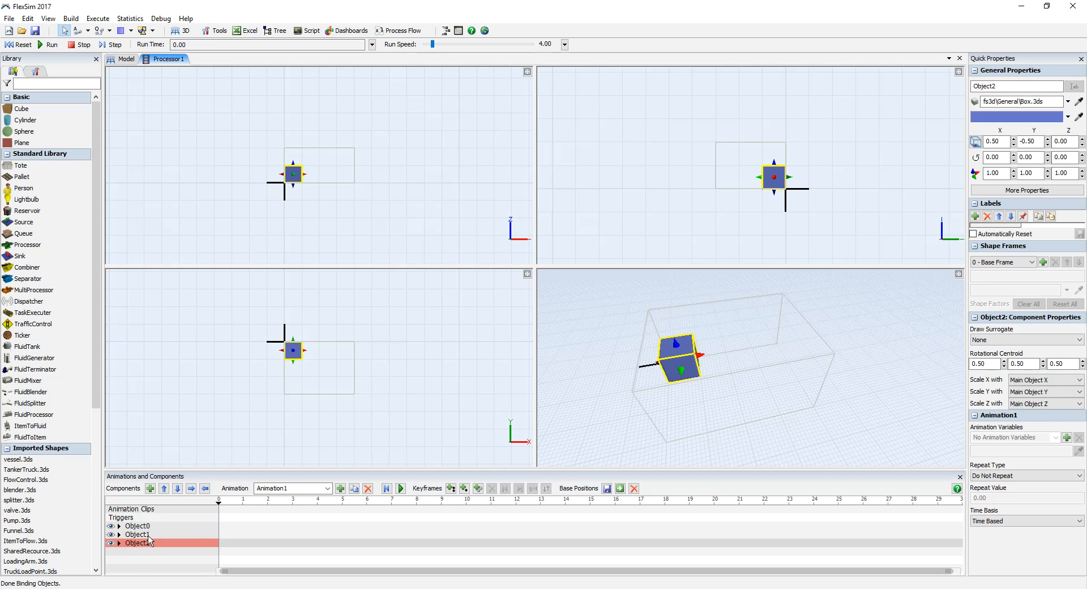
click(144, 527)
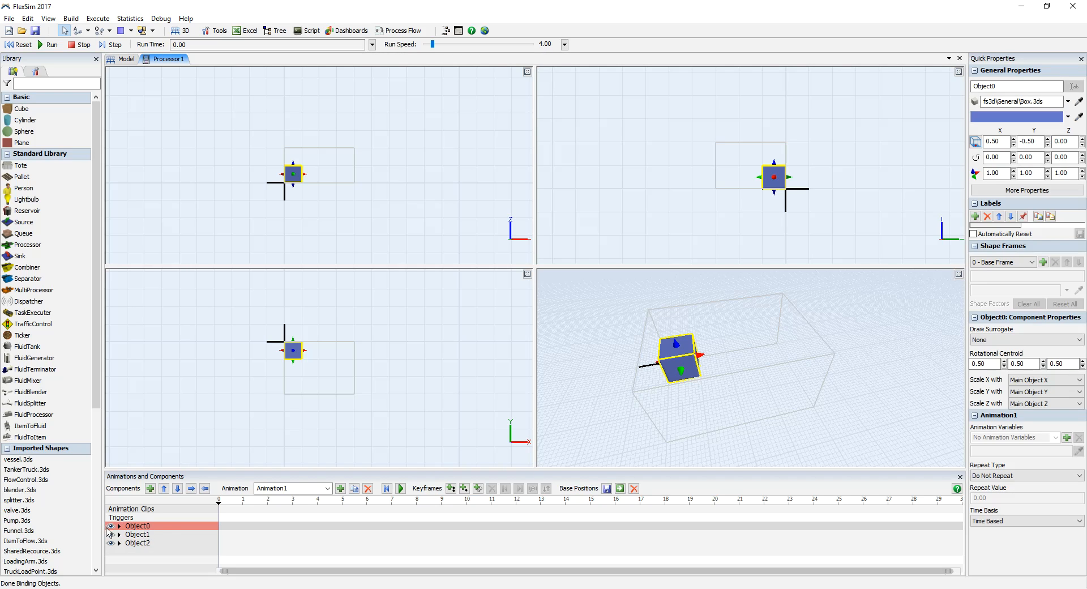
click(149, 535)
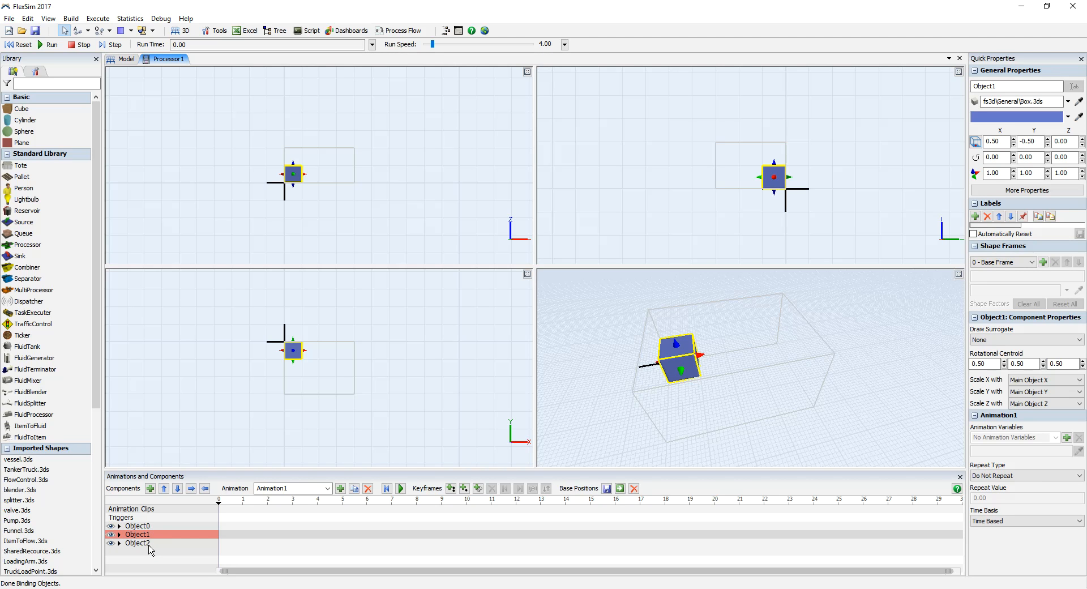
click(149, 544)
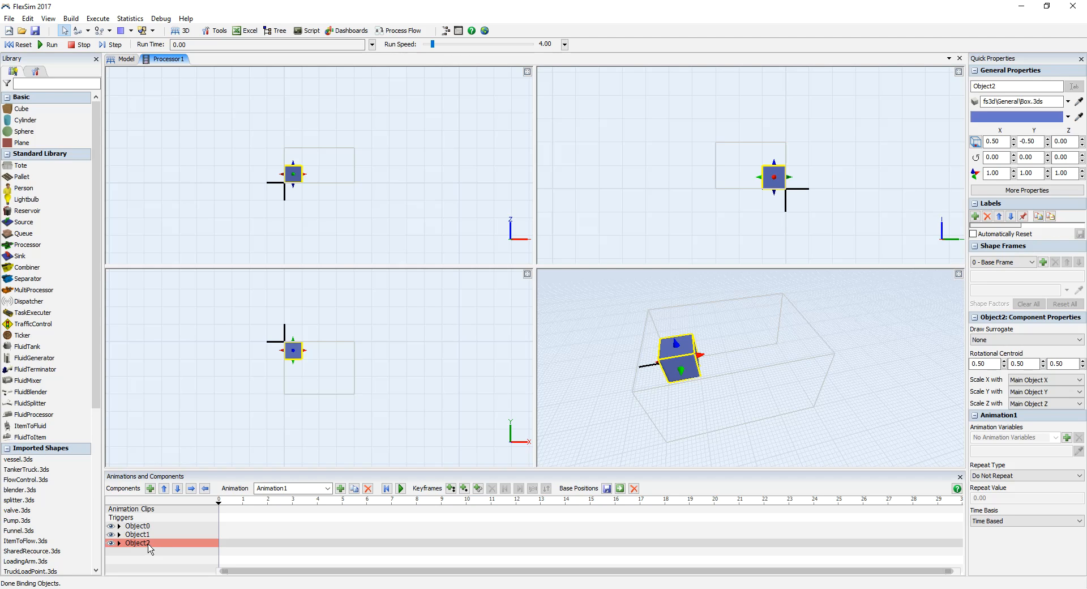
click(136, 536)
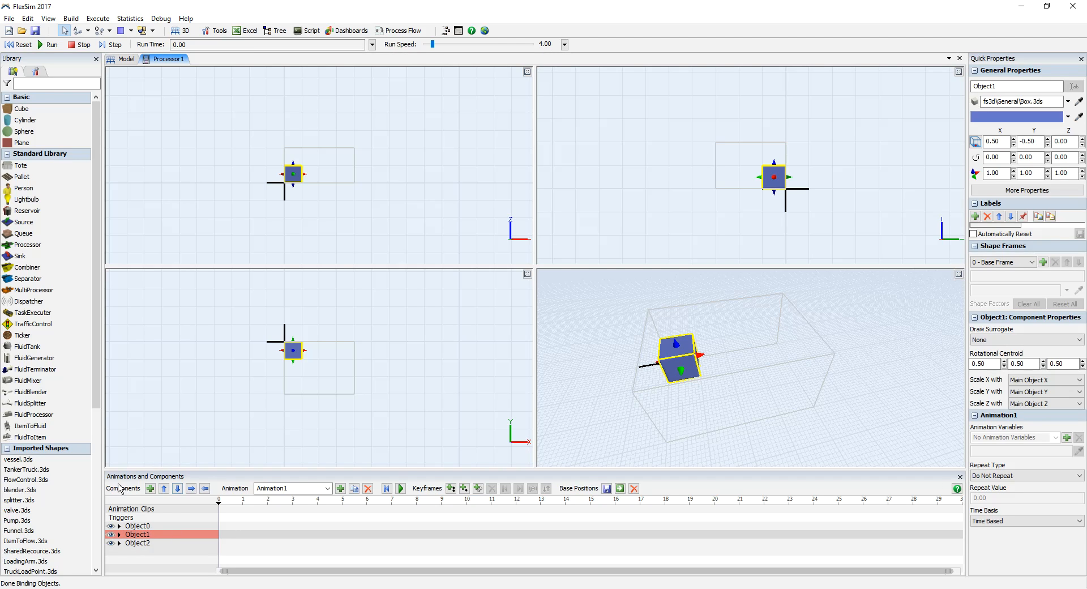
click(191, 488)
click(158, 544)
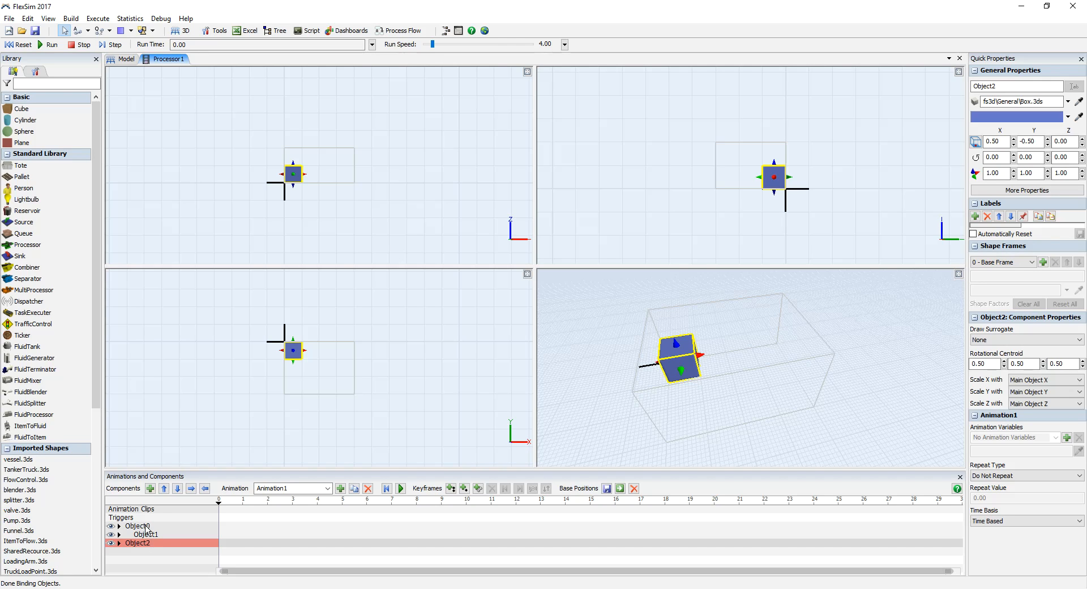
click(192, 491)
click(192, 491)
Assign the machine 3DS shape file from the Wrapper folder to component Object0
click(146, 527)
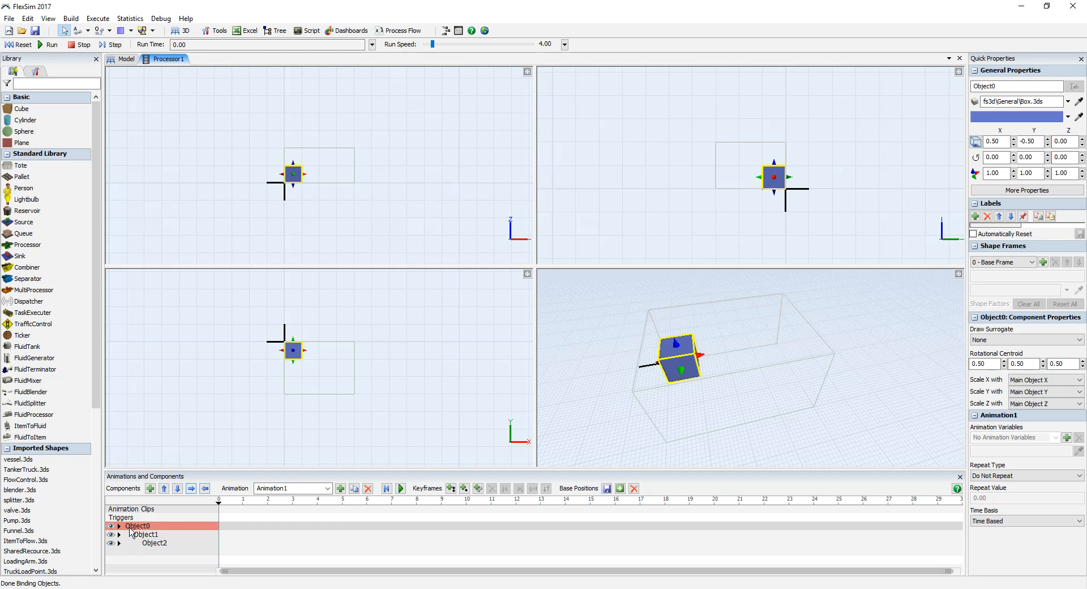
double_click(1018, 85)
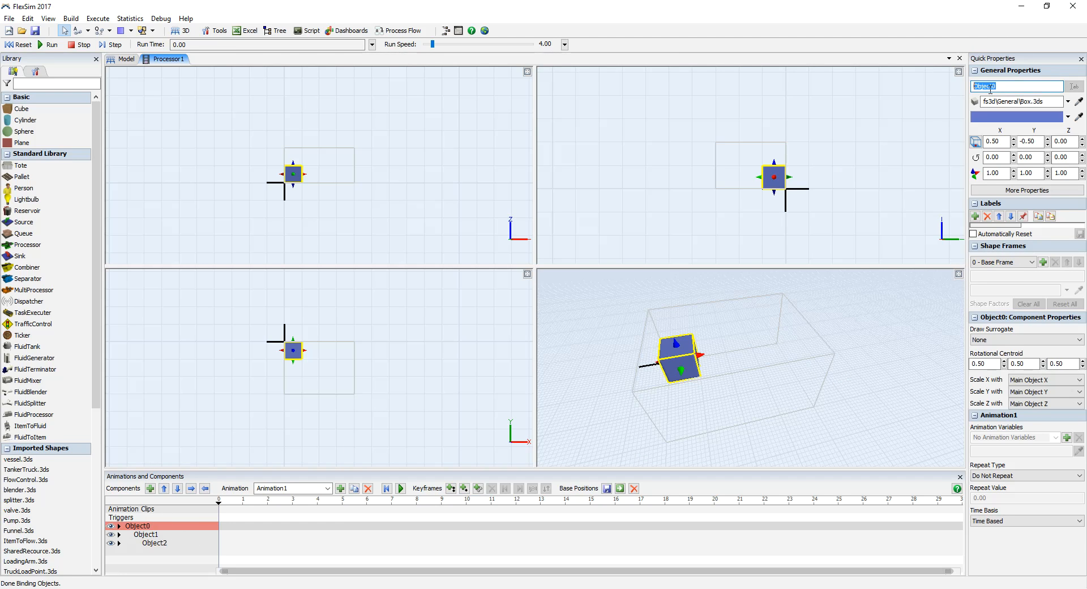
click(1068, 102)
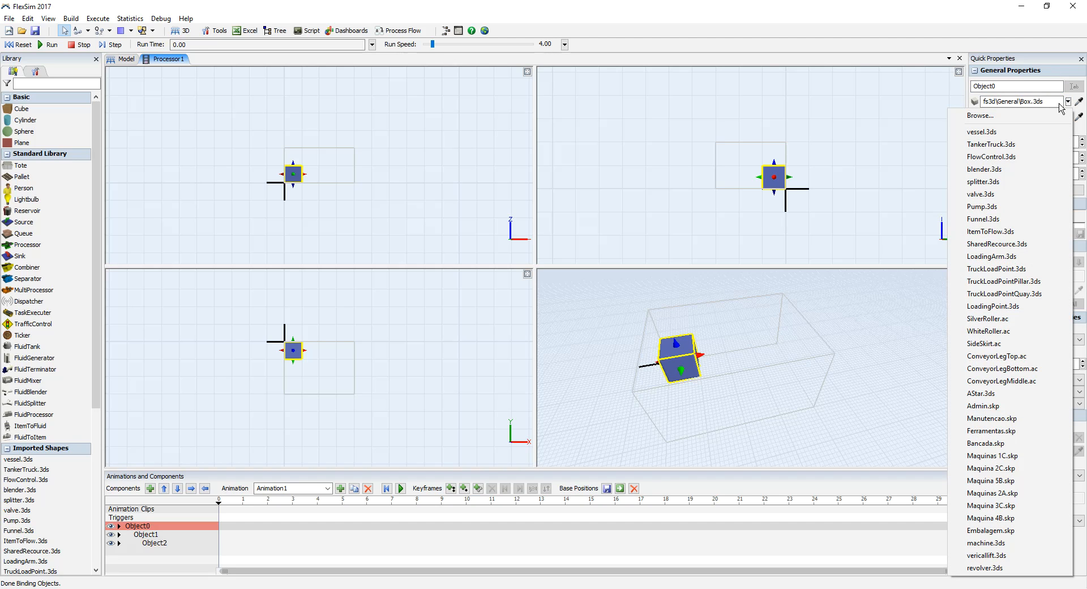
click(979, 115)
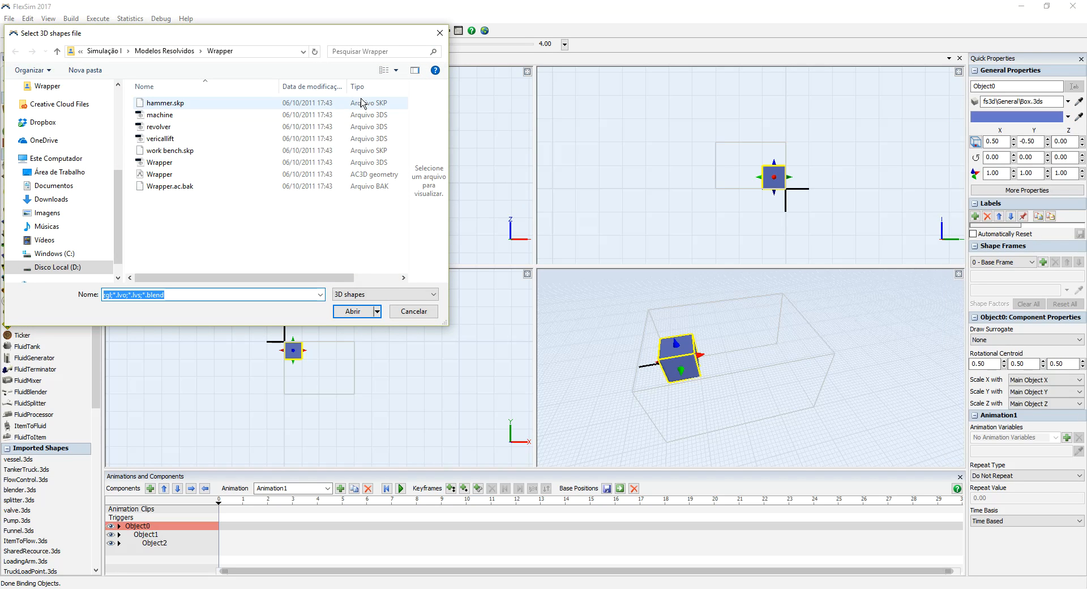
click(58, 51)
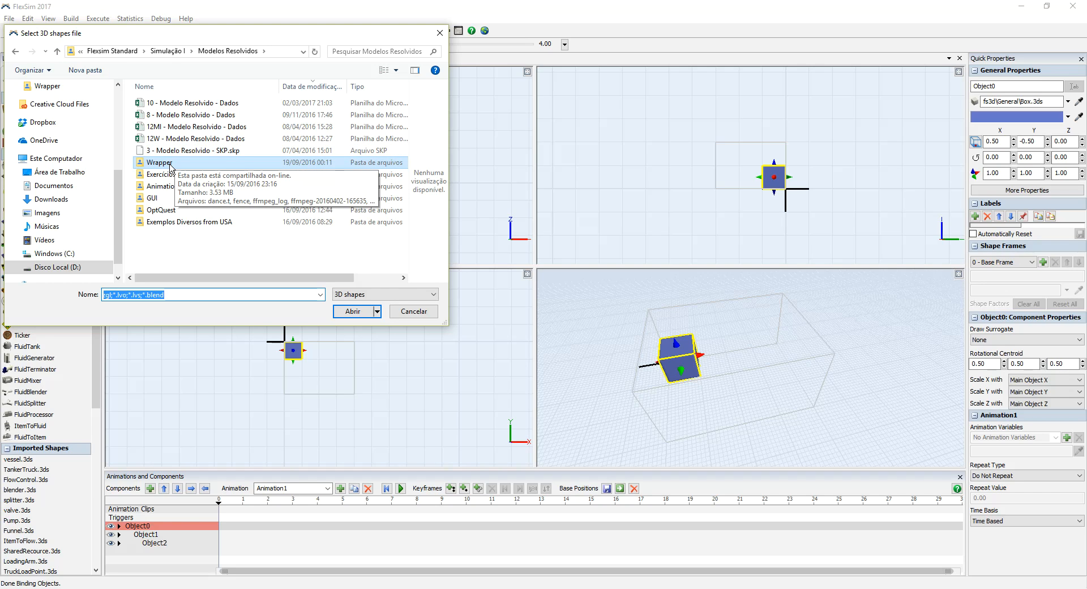
double_click(170, 164)
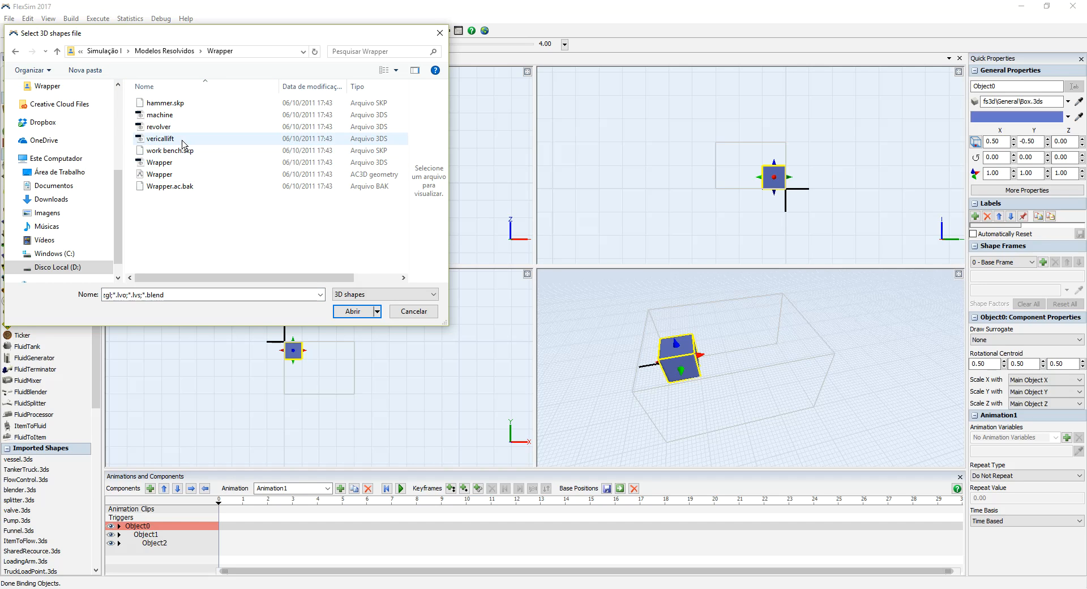
click(207, 116)
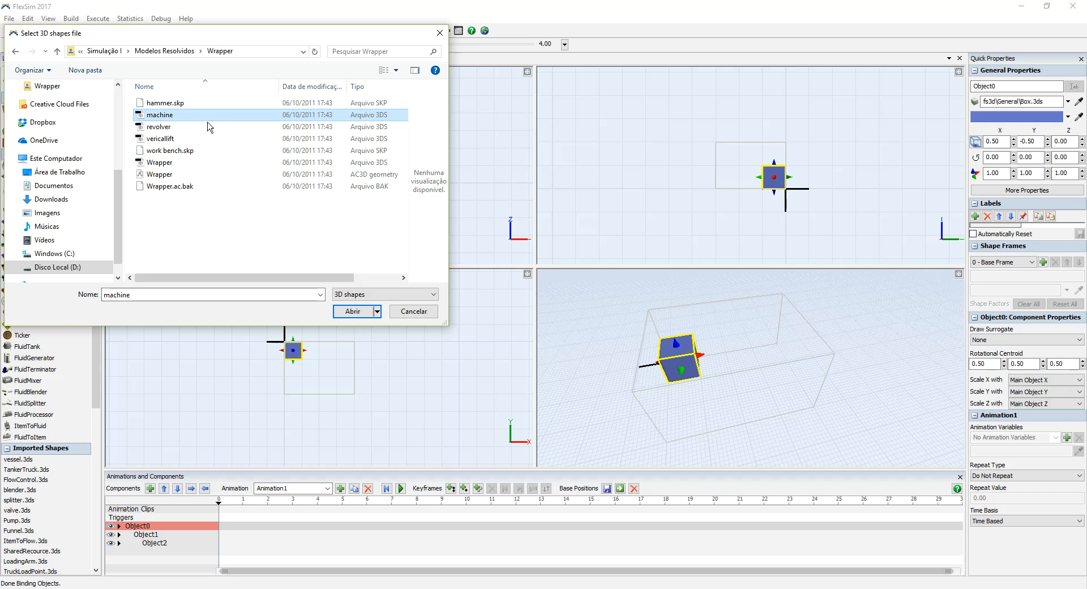
click(354, 311)
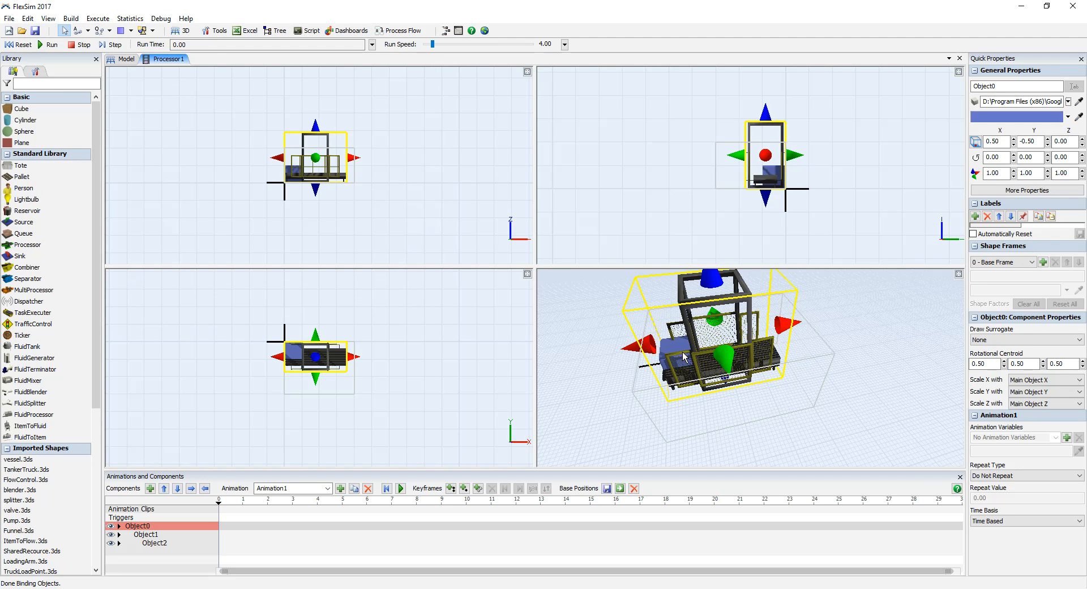
Move Object1 out beside the machine to about X 5.31, Y -2.78, and widen the machine to about 2.12 in Y
drag(669, 357, 856, 388)
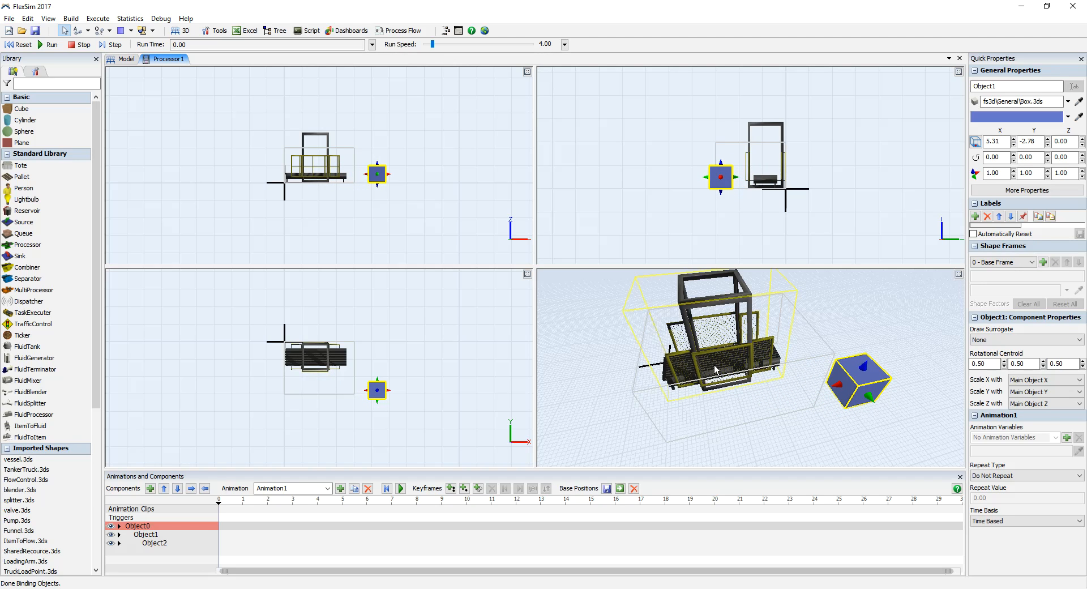
click(728, 347)
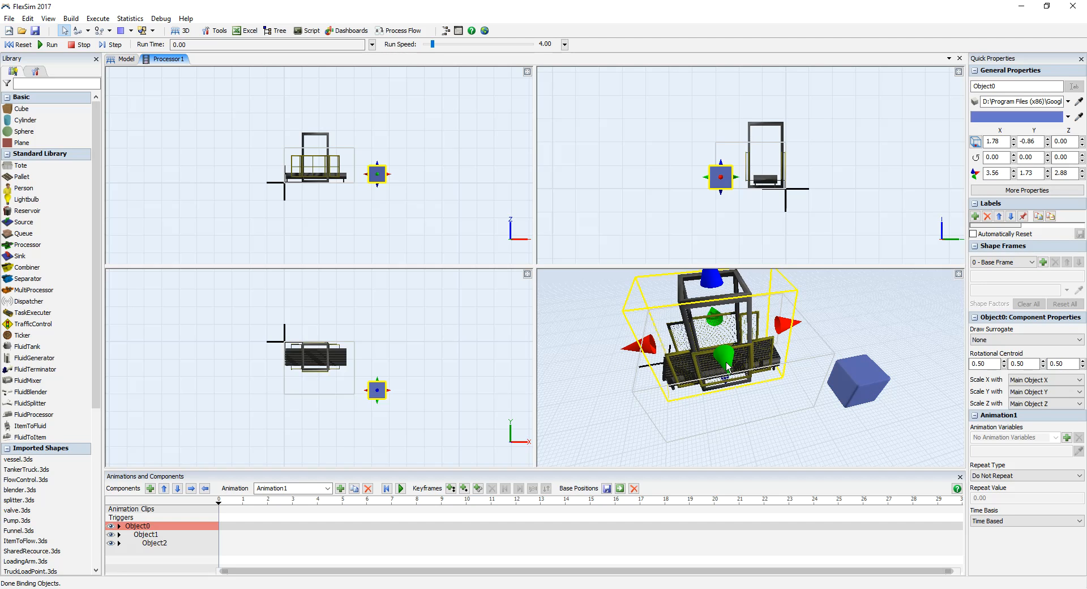
drag(727, 367, 734, 374)
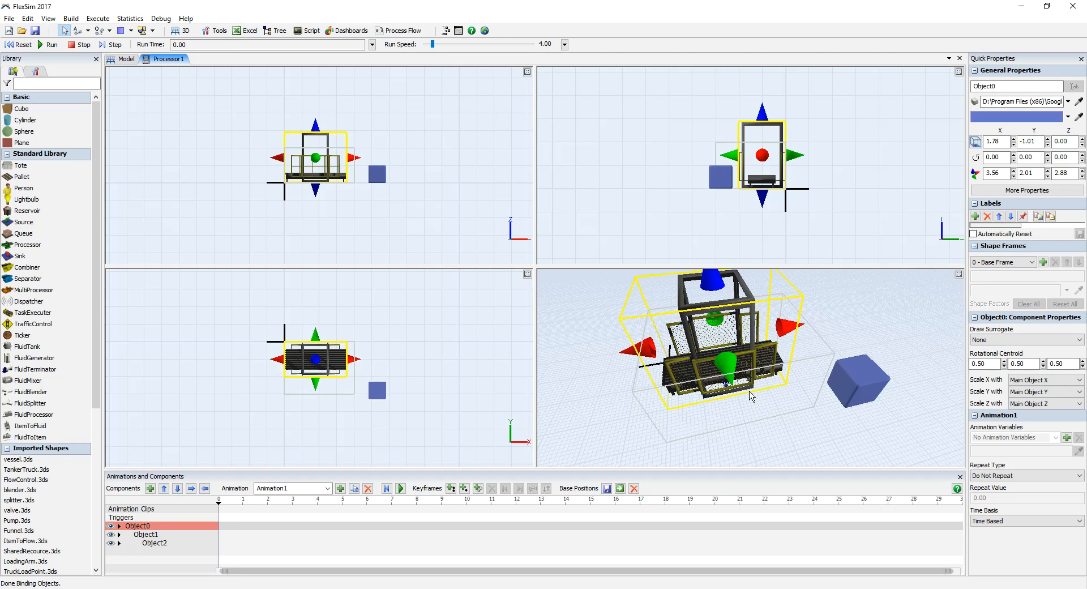
drag(729, 372, 734, 374)
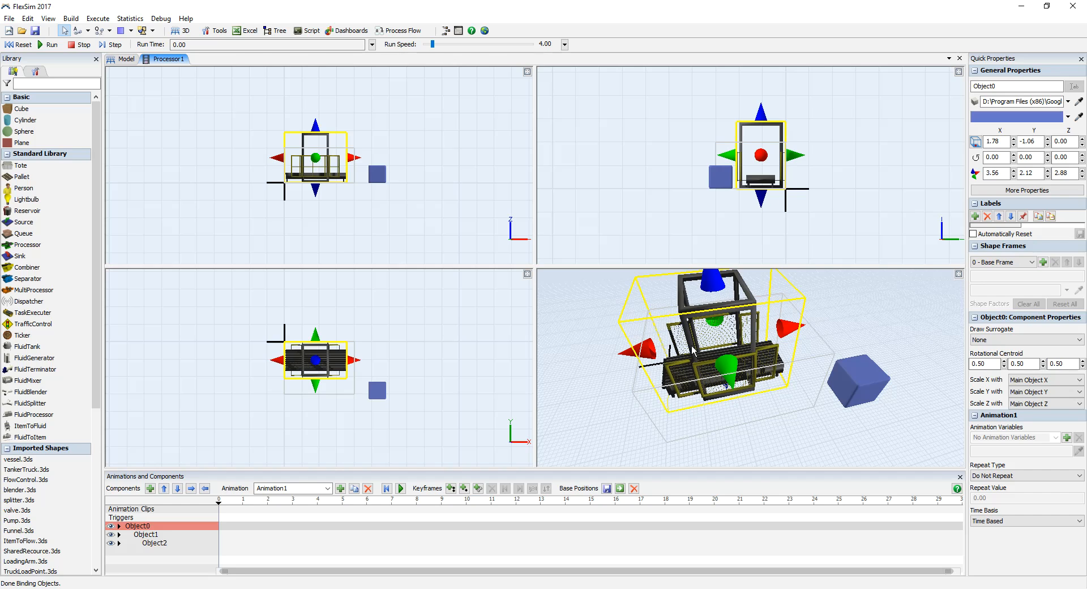
Examine the machine frame and the separated box up close in the front, side, top and perspective views
click(426, 376)
scroll(426, 376, up, 1)
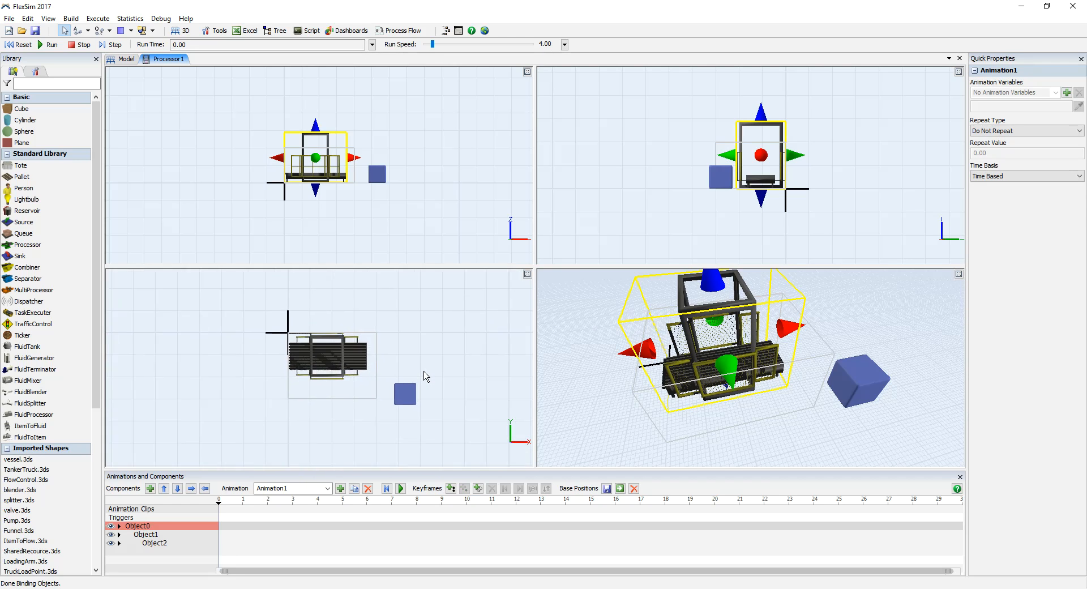
scroll(426, 376, up, 2)
scroll(451, 347, up, 2)
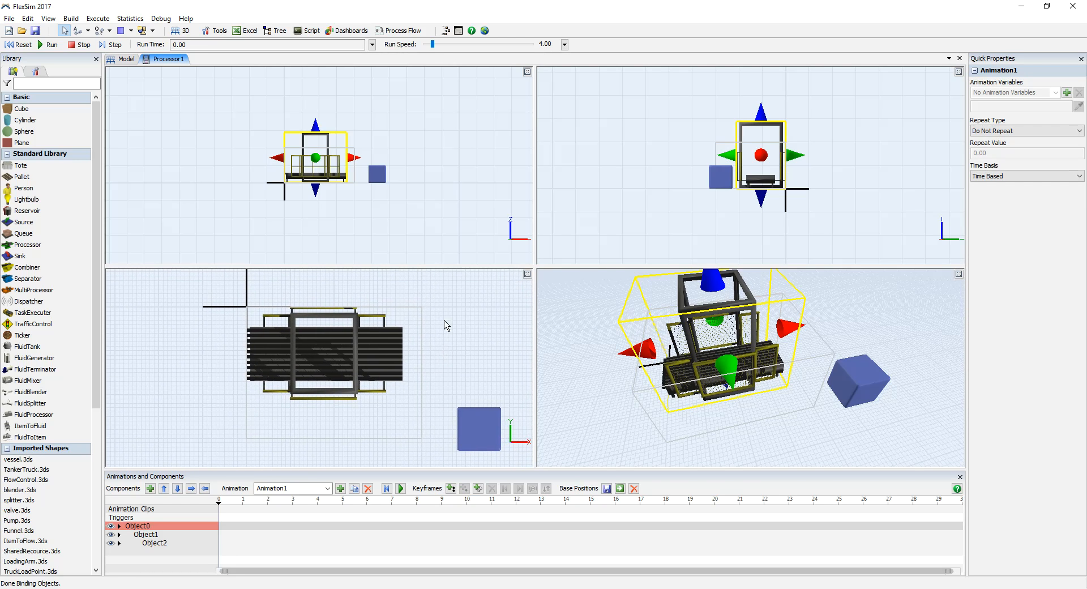
click(445, 214)
scroll(445, 215, up, 2)
scroll(446, 215, up, 1)
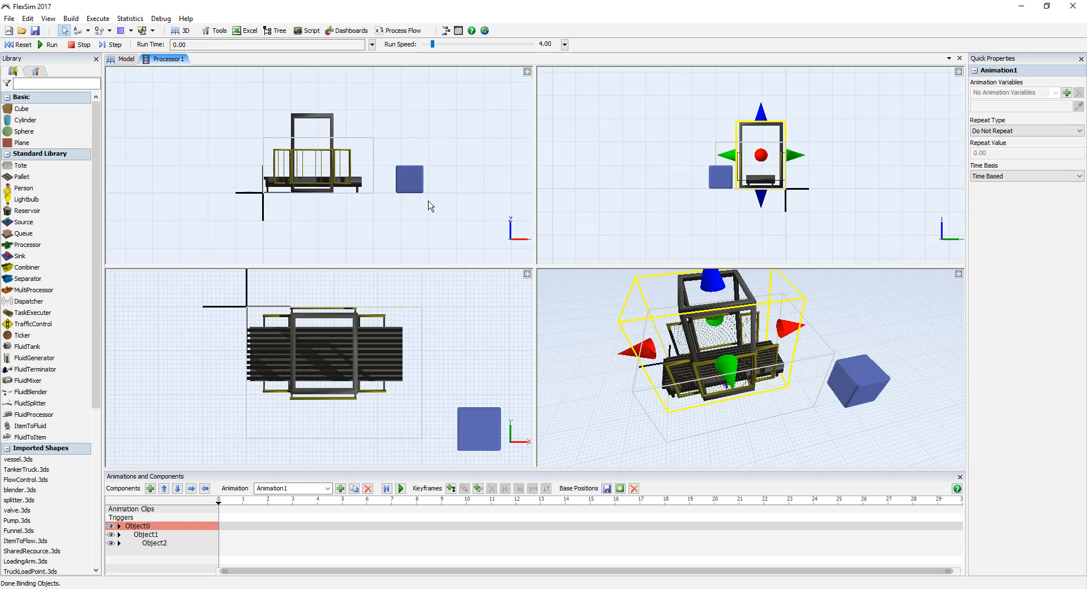
scroll(445, 215, up, 1)
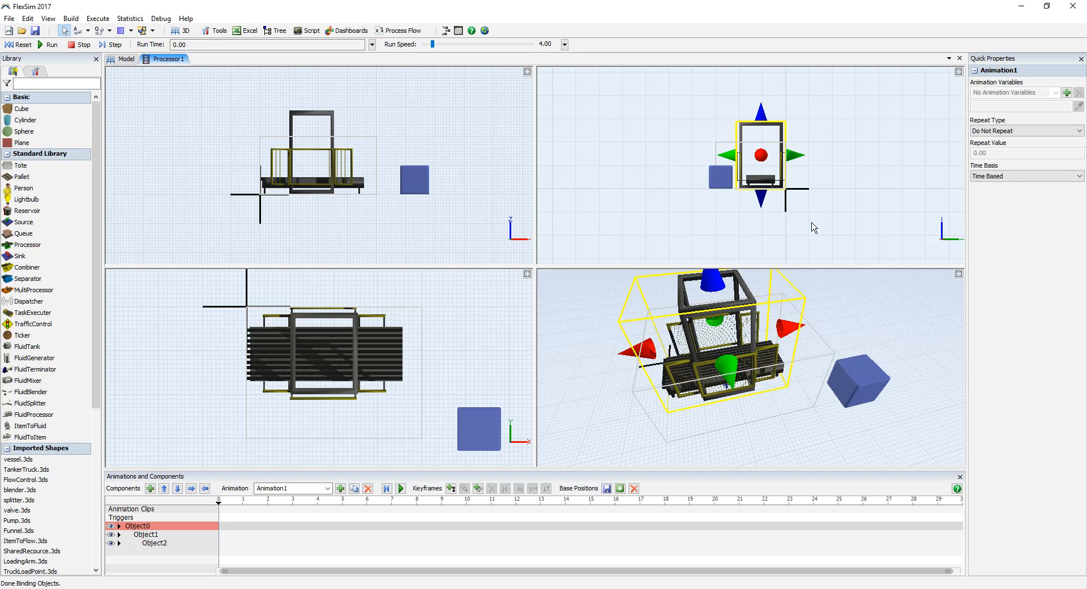
click(791, 233)
scroll(790, 232, up, 4)
drag(829, 211, 848, 206)
drag(793, 435, 823, 440)
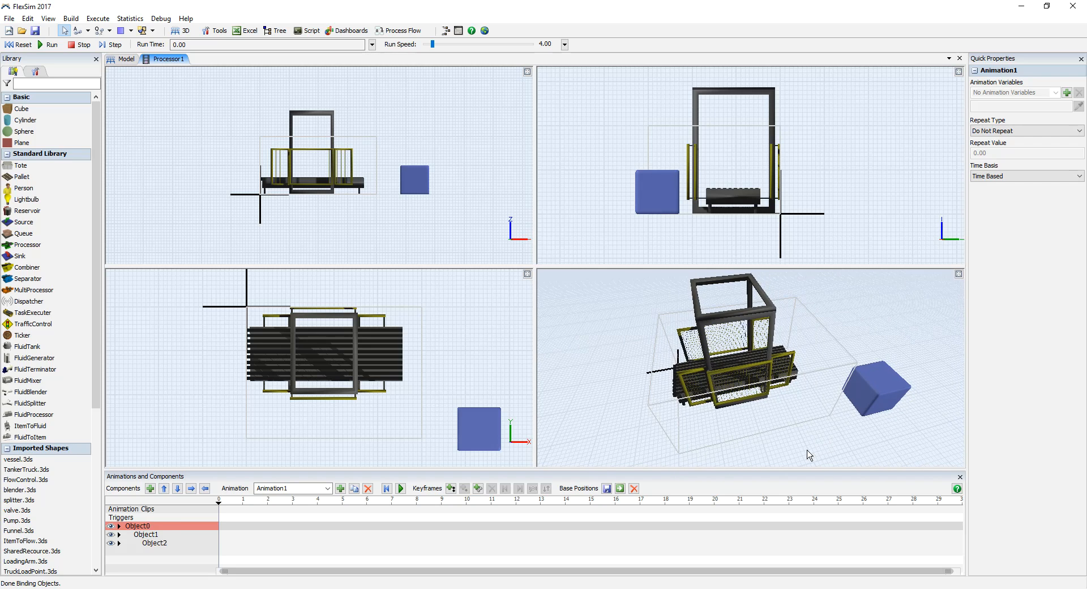
Assign the vericallift 3DS shape file from the Wrapper folder to component Object1
click(145, 535)
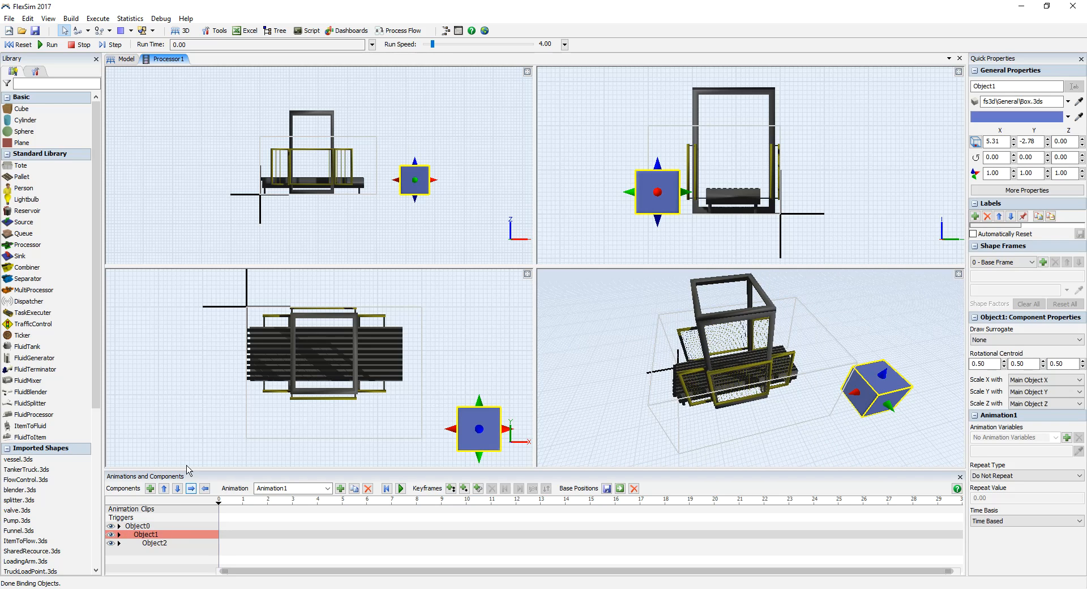
click(1068, 102)
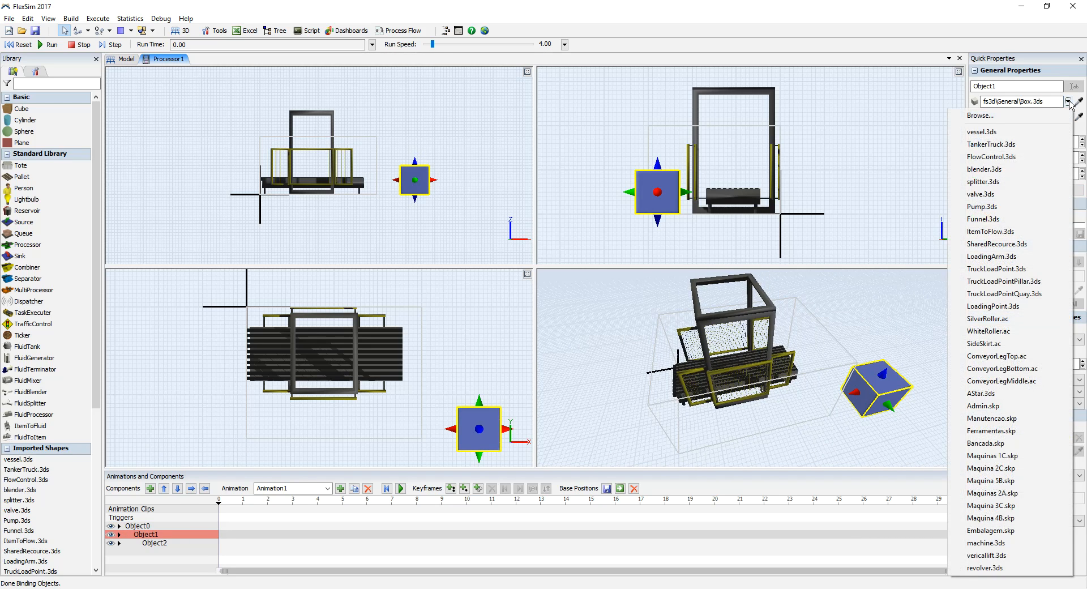
click(998, 117)
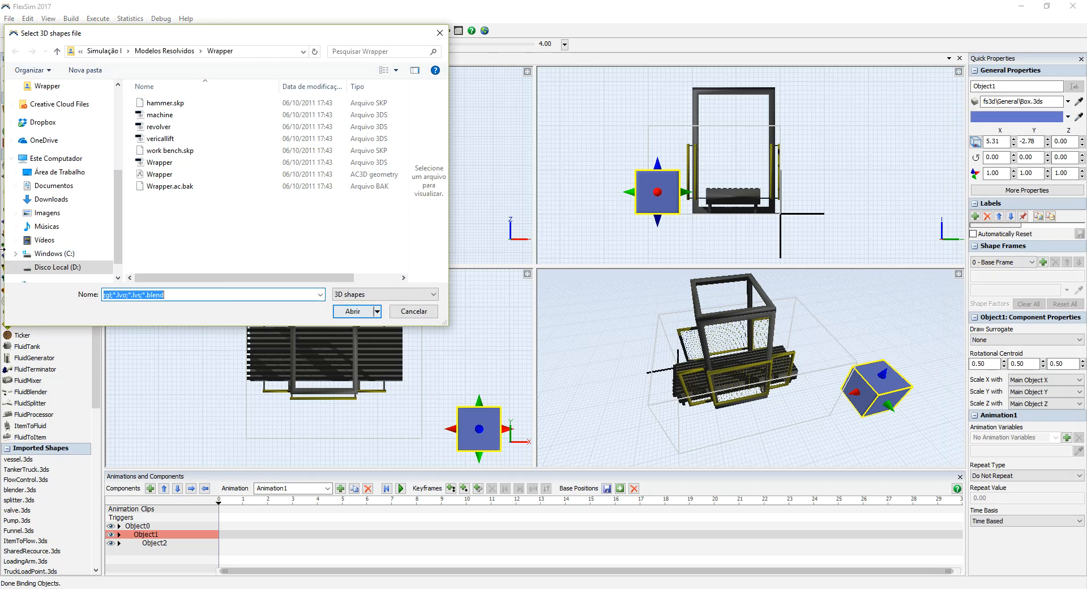
click(162, 143)
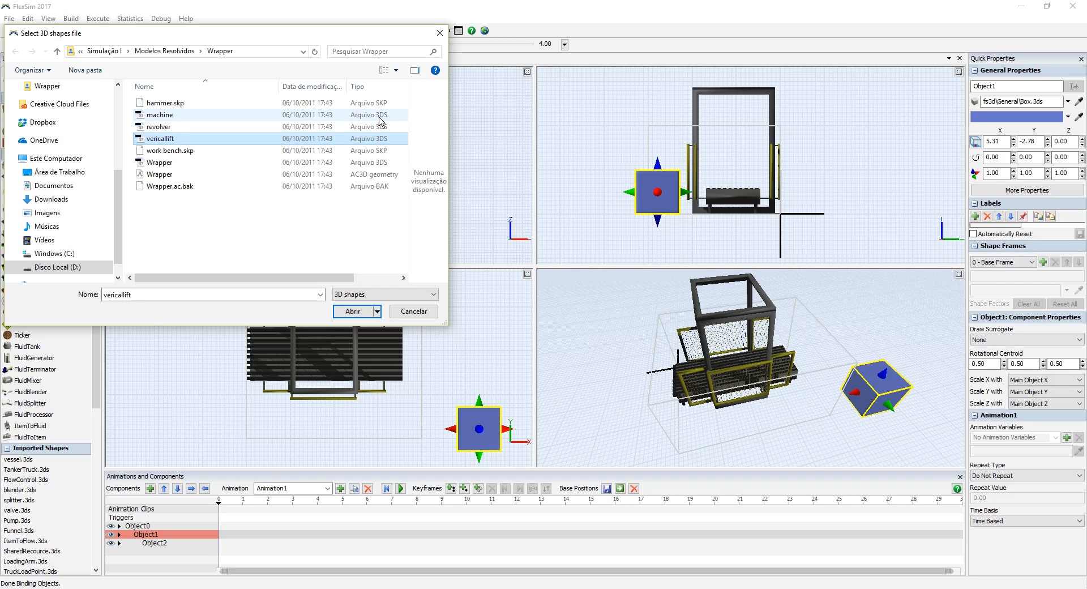
click(354, 313)
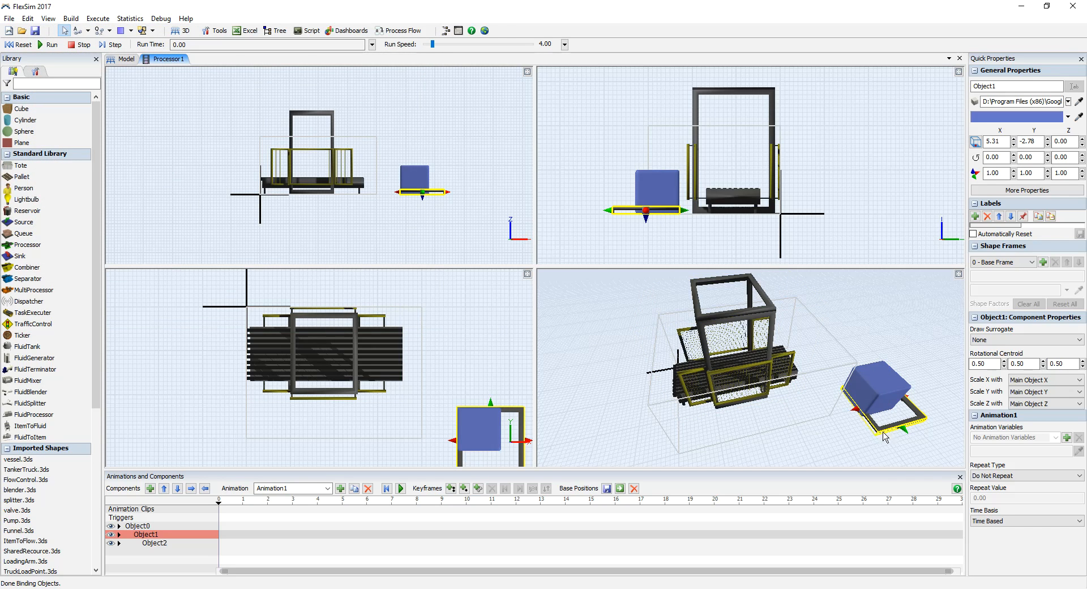
Assign the revolver 3DS shape file from the Wrapper folder to component Object2
drag(885, 435, 907, 421)
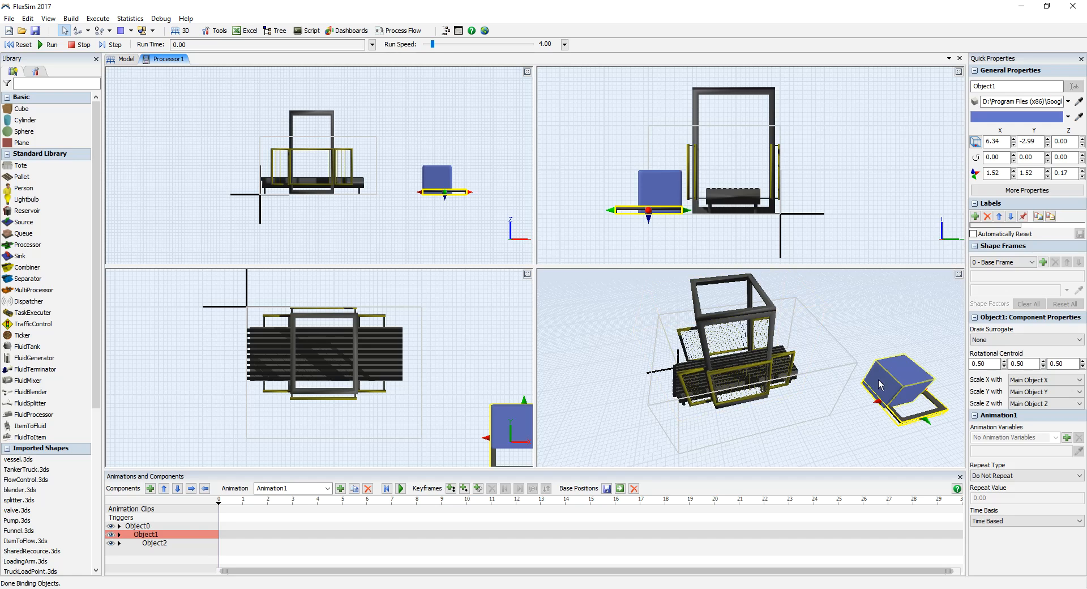
click(152, 544)
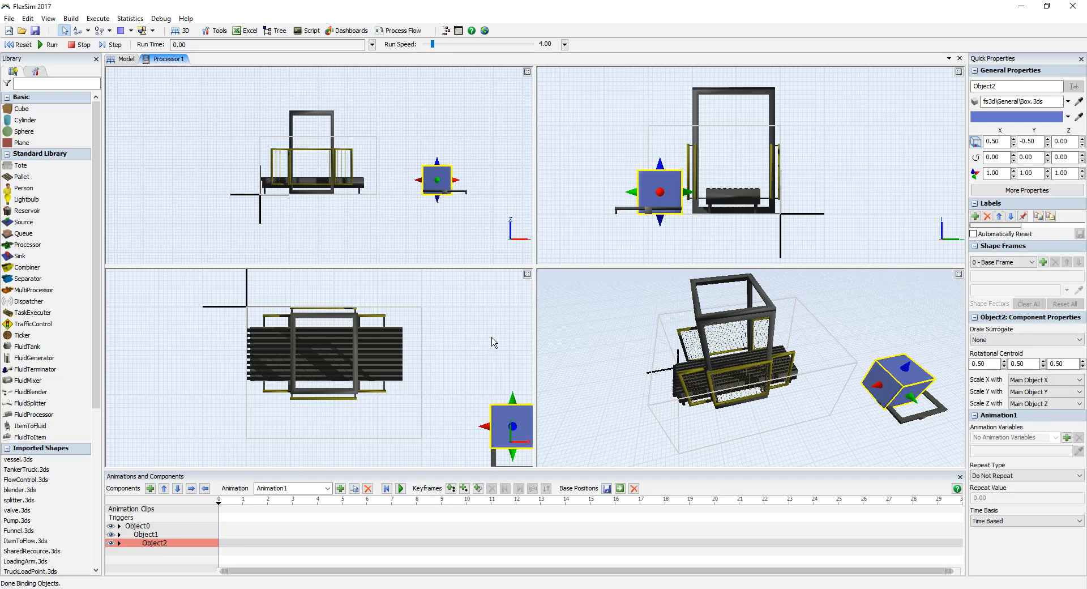
click(1068, 101)
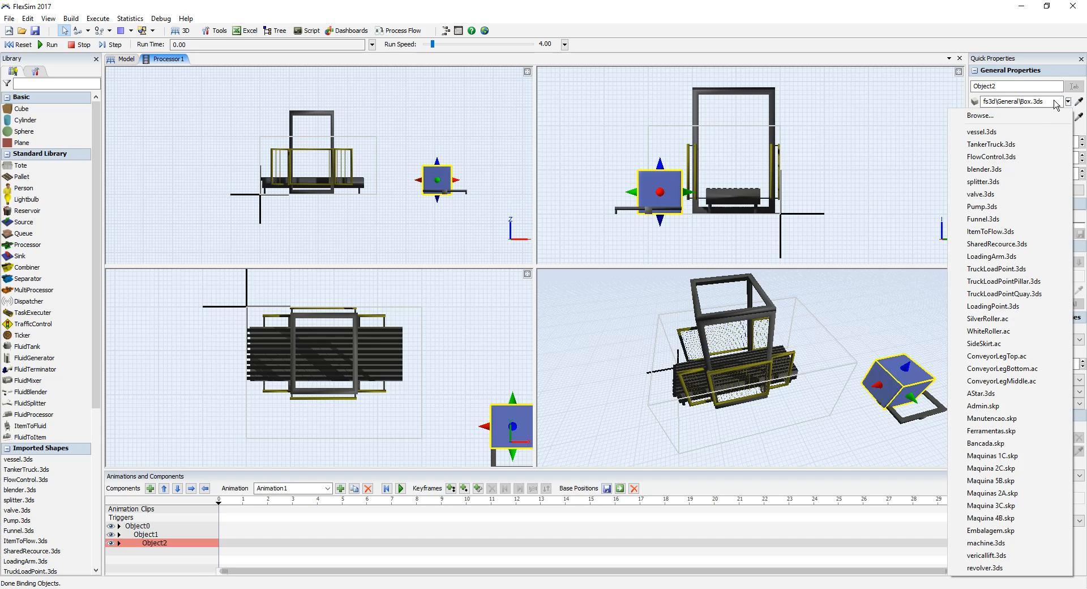
click(1006, 117)
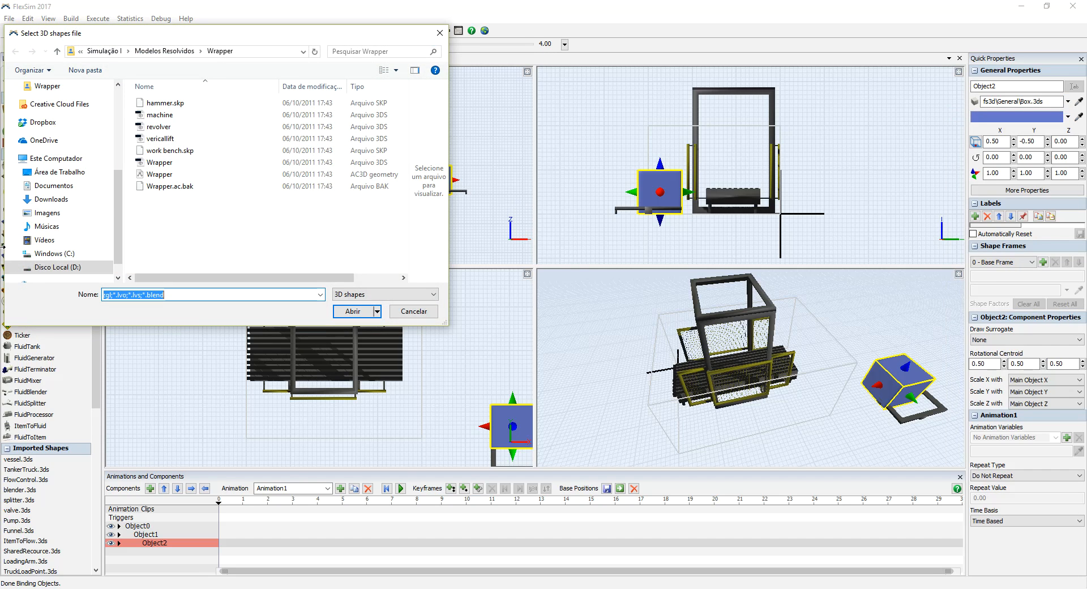
click(168, 129)
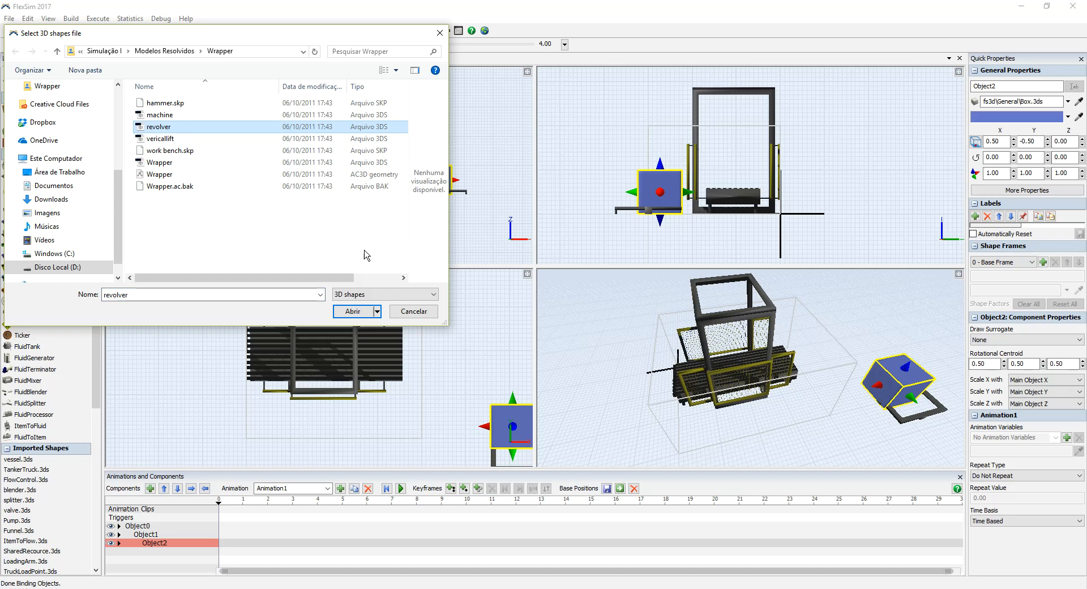
click(354, 312)
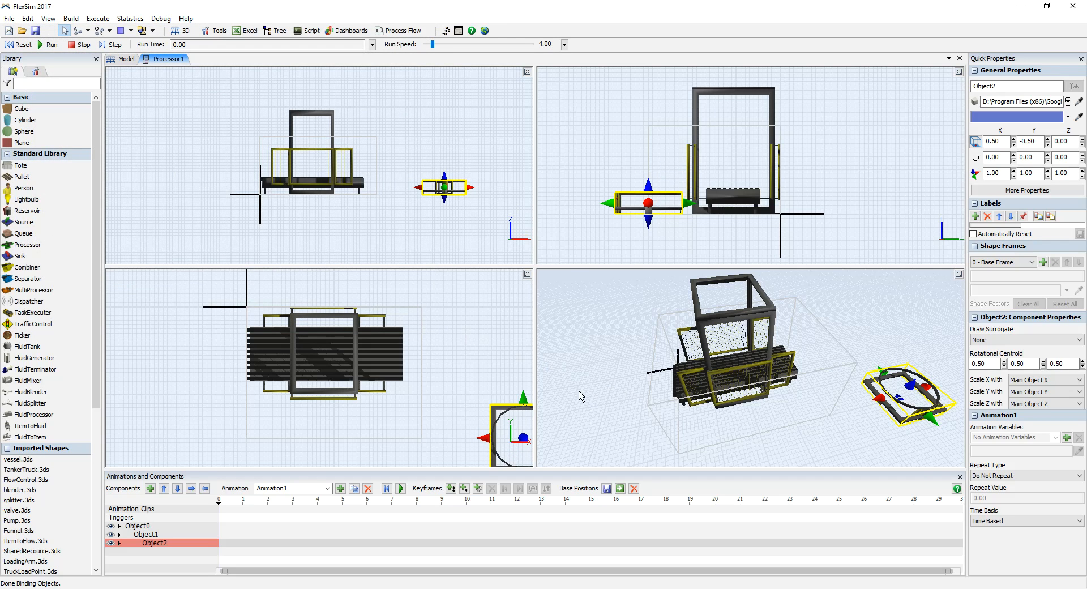
Move Object1 with its nested revolver into the machine frame at about X 1.80, Y -1.05, and raise it near the frame's top, about Z 2.4
drag(461, 416, 410, 404)
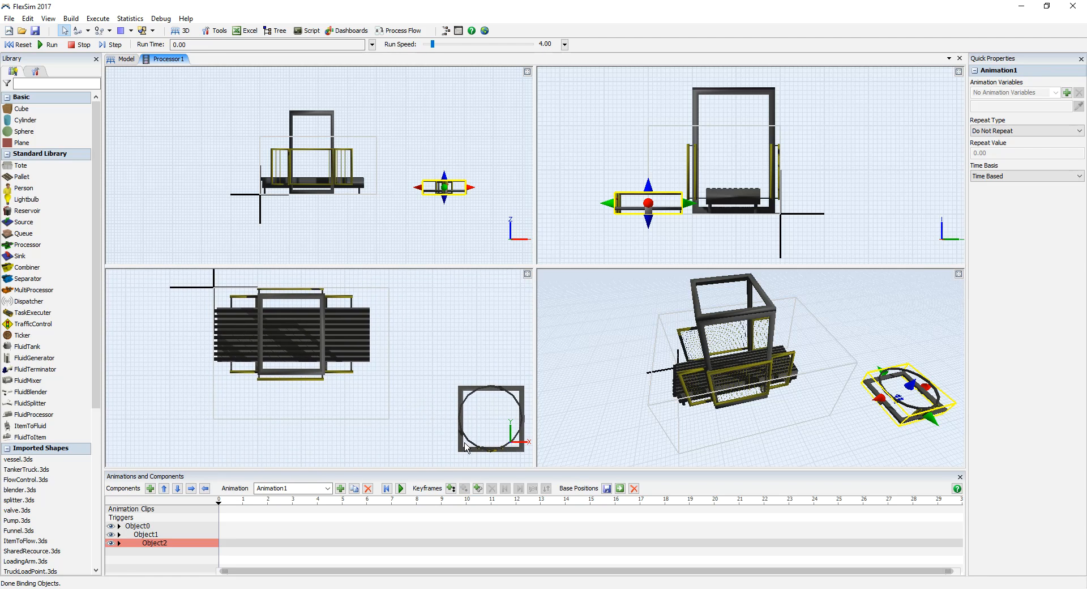
drag(466, 448, 267, 367)
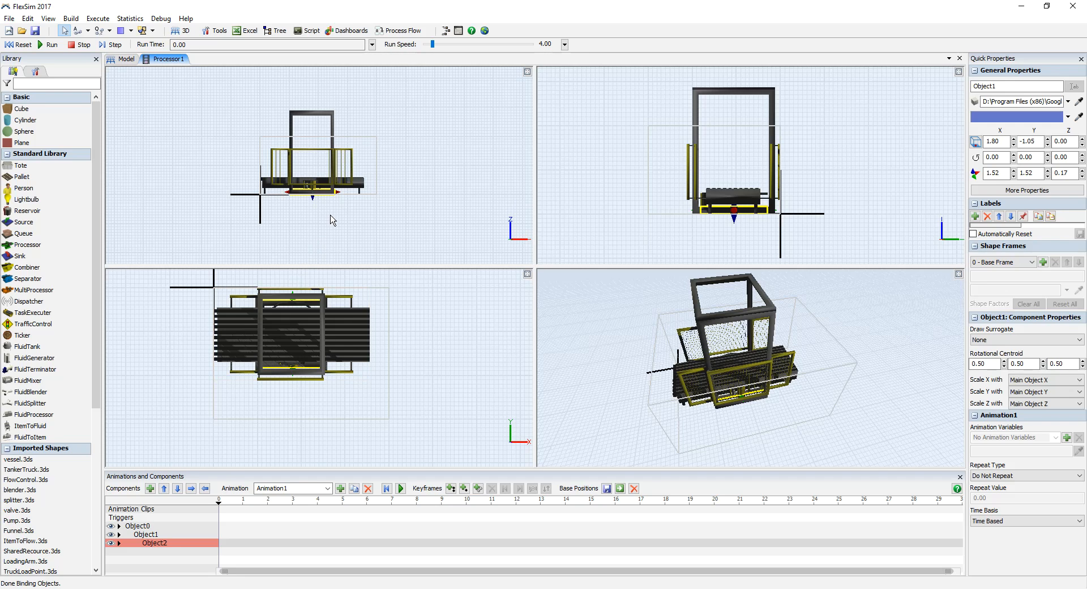
scroll(327, 216, up, 7)
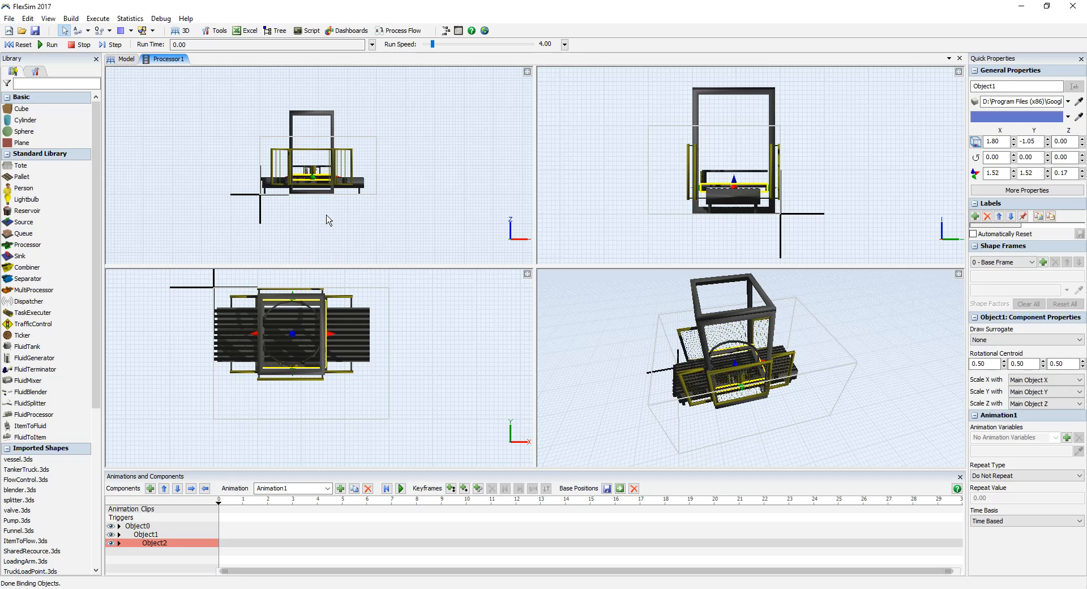
scroll(327, 215, up, 7)
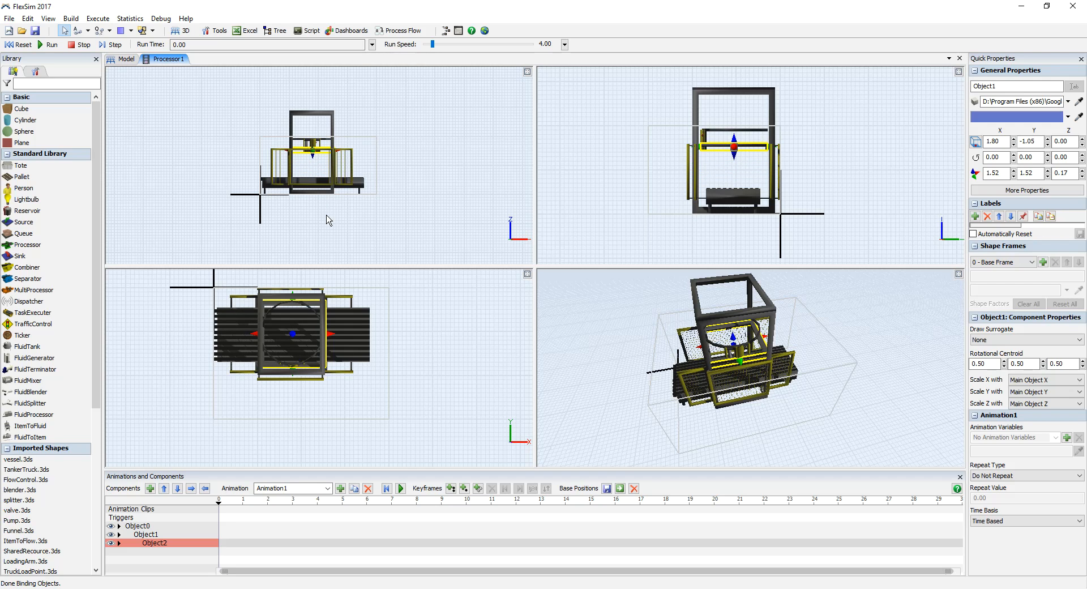
scroll(327, 219, up, 7)
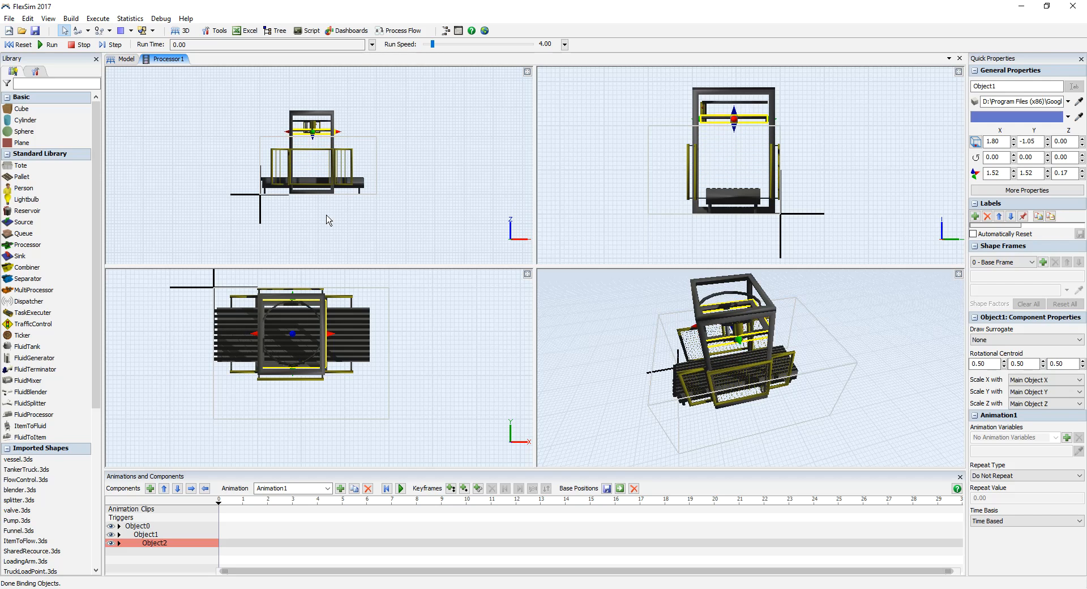
scroll(326, 219, up, 2)
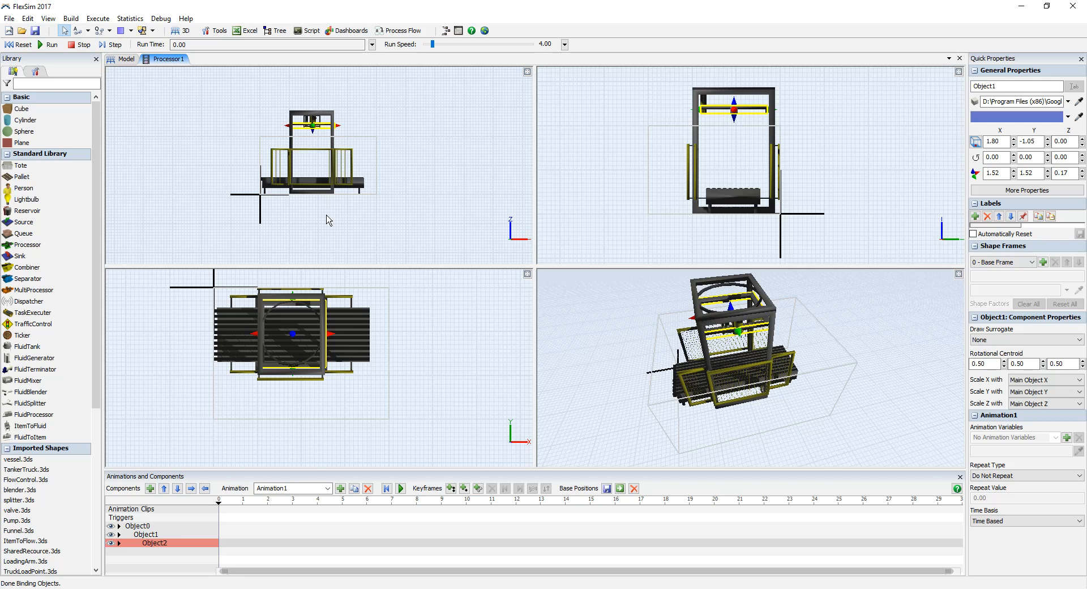
scroll(327, 219, up, 4)
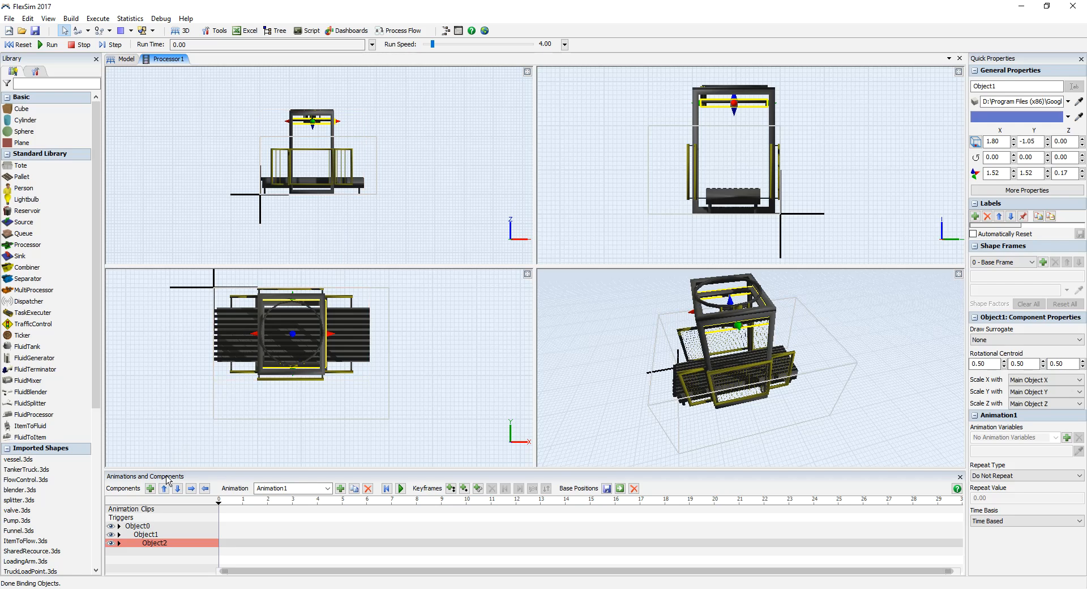
Record keyframes for all components at time 0 of Animation1 and advance the timeline to 5
click(153, 527)
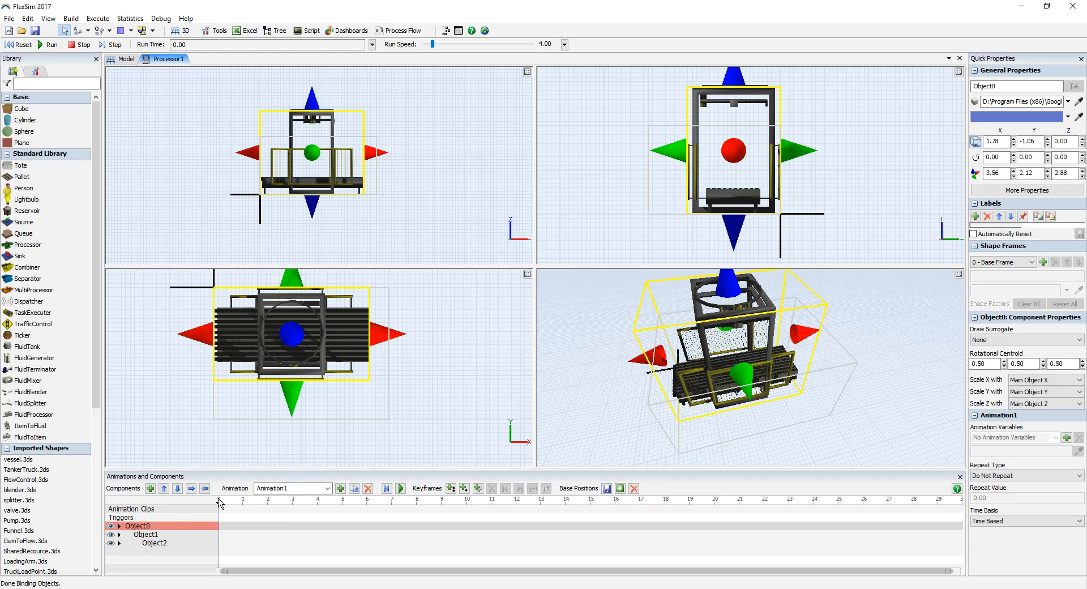
click(451, 488)
drag(230, 506, 344, 506)
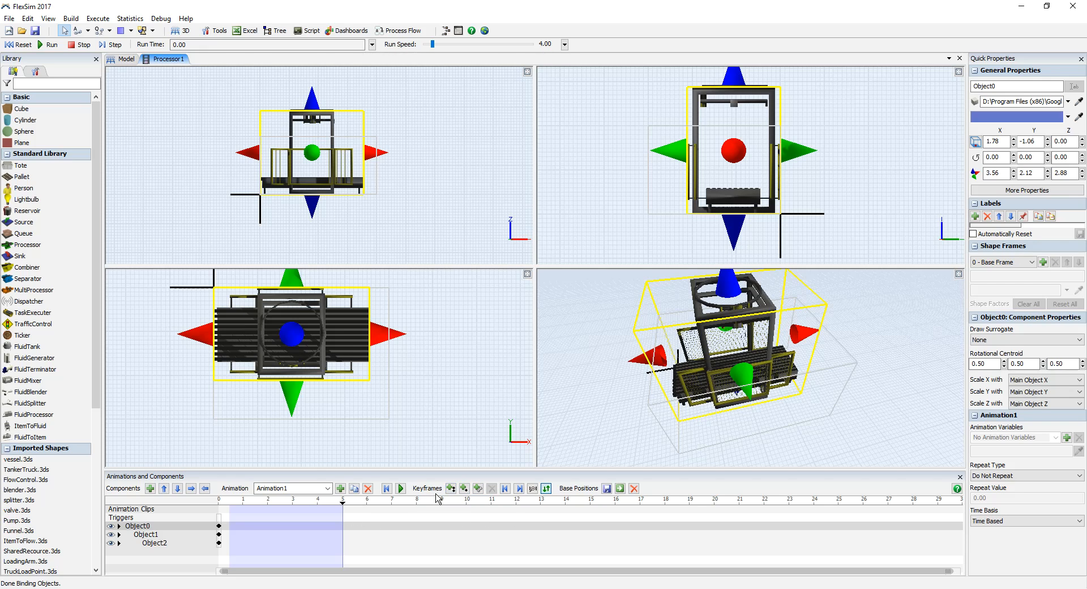
Lower the vertical lift Object1 at time 5 by setting its Z position to 1.00
click(146, 535)
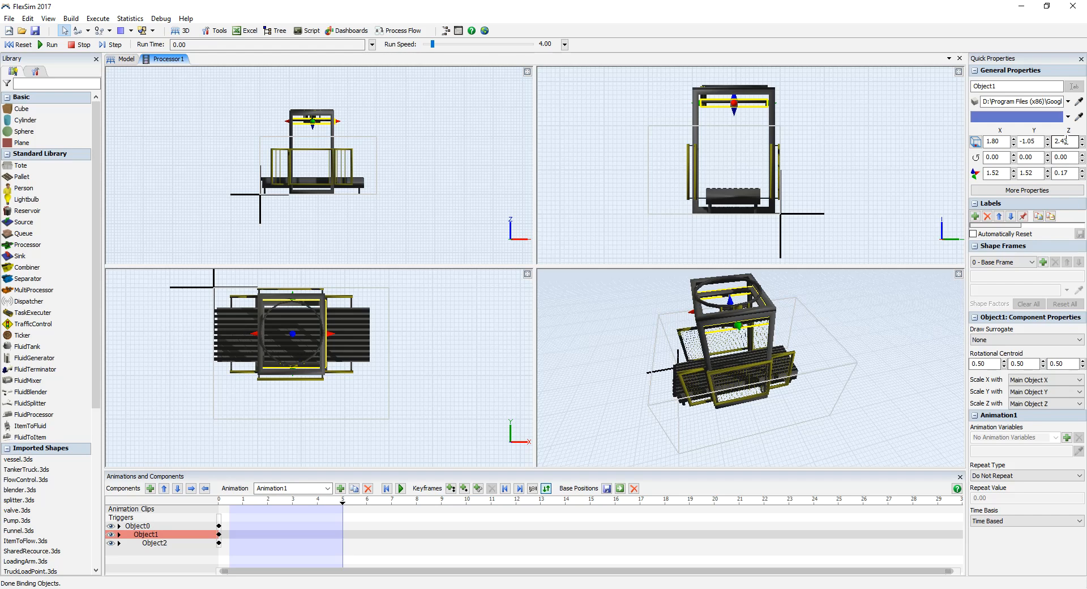
click(1067, 141)
click(1082, 144)
click(1082, 145)
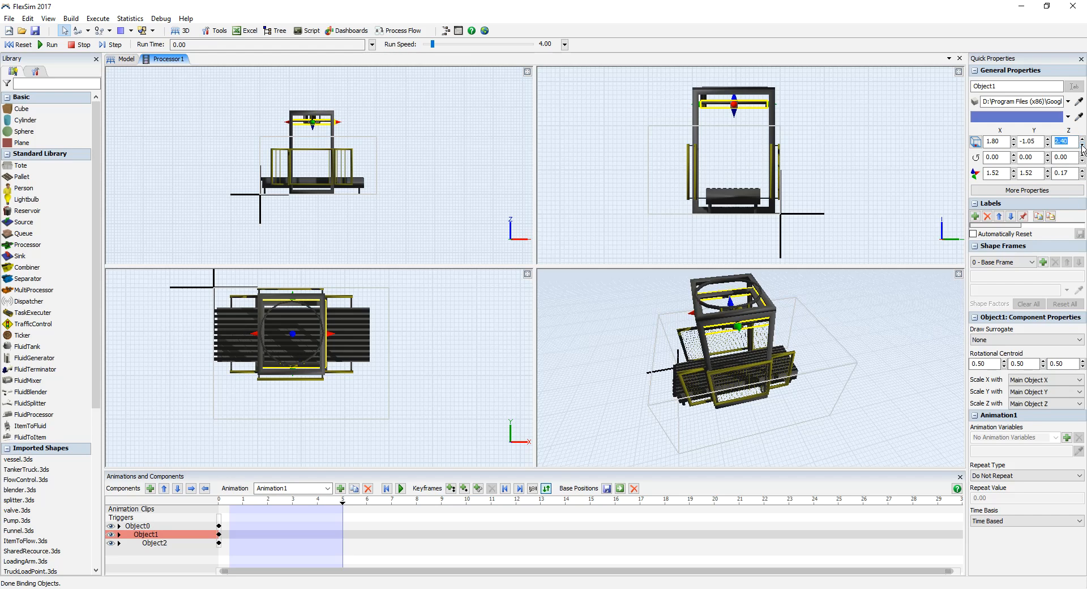
click(1082, 144)
click(1082, 144)
click(1082, 145)
click(1082, 145)
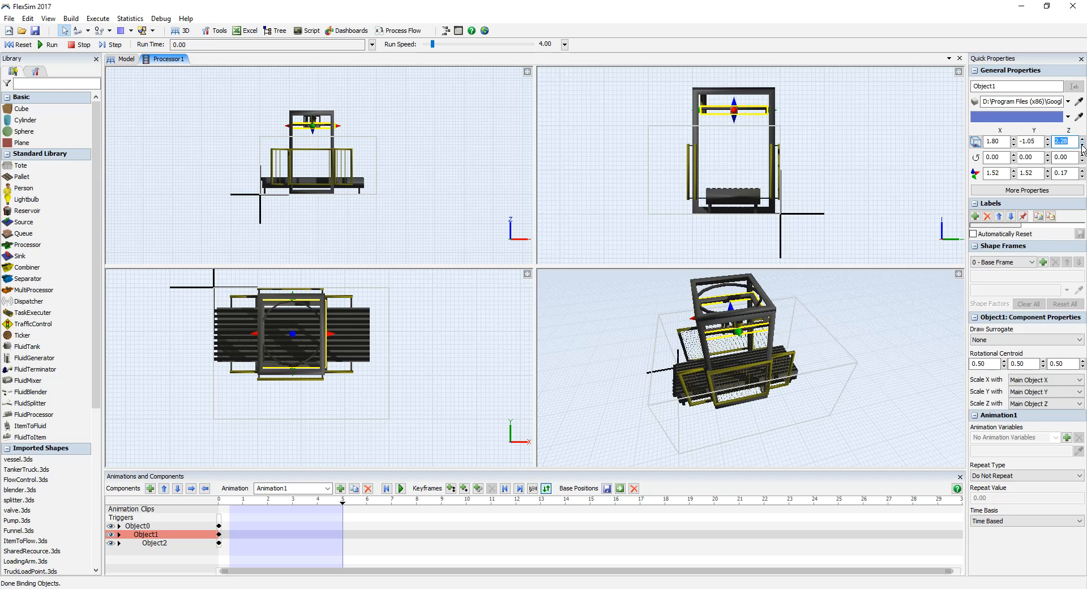
click(1082, 145)
click(1082, 145)
click(1083, 145)
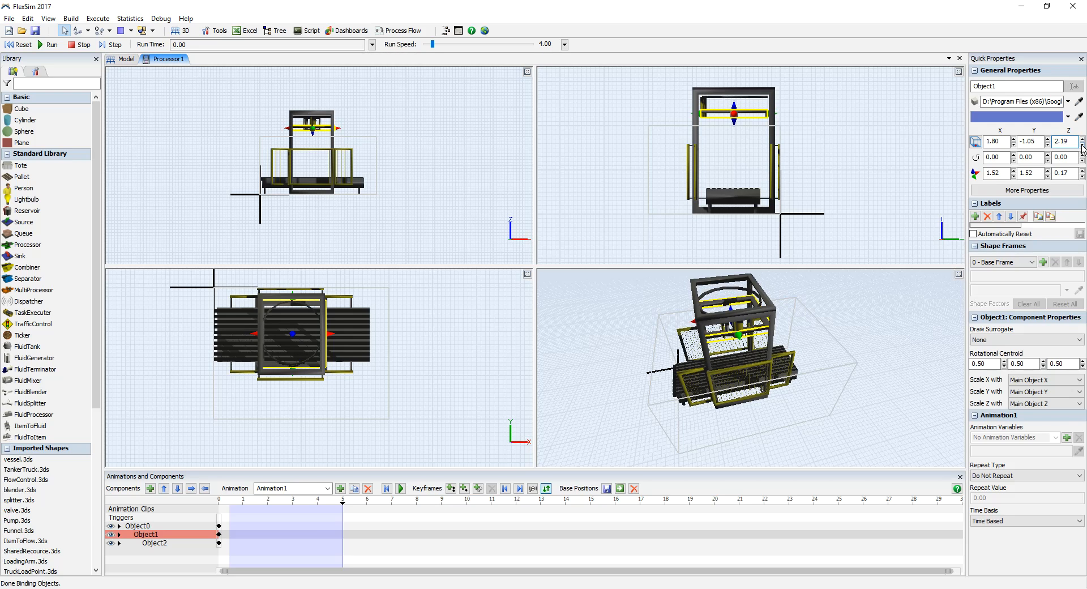
click(1082, 146)
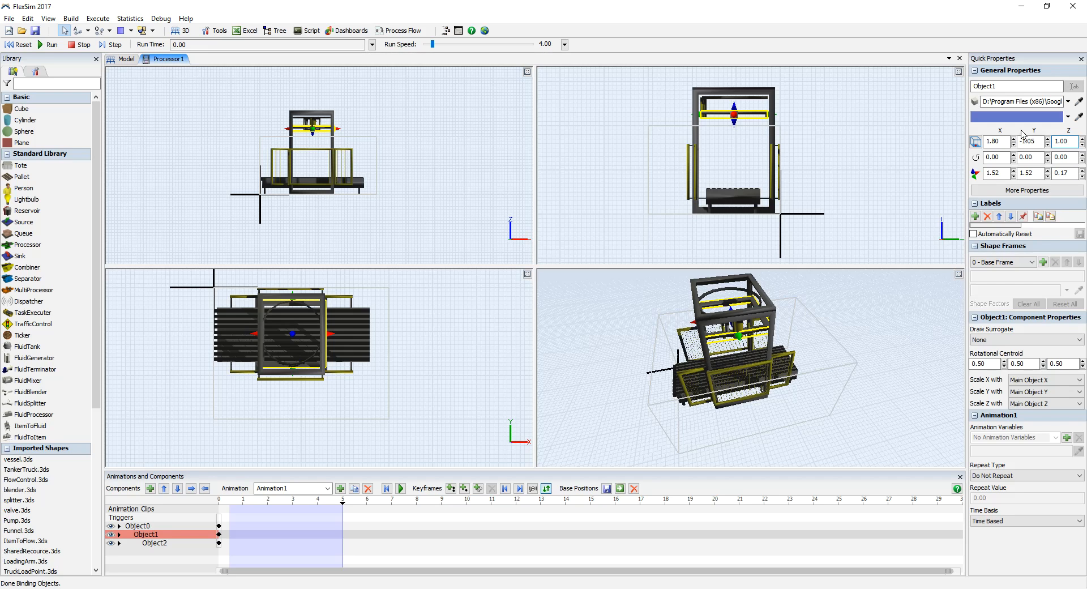
click(781, 454)
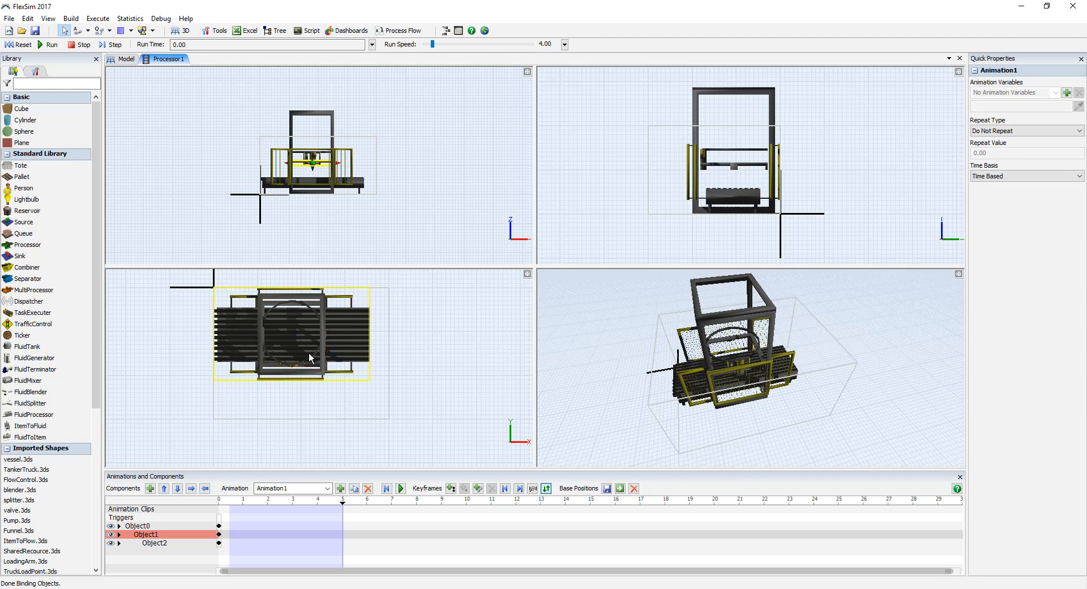
Set the revolver Object2's Z rotation to 540 and record keyframes for all components at time 5
click(162, 543)
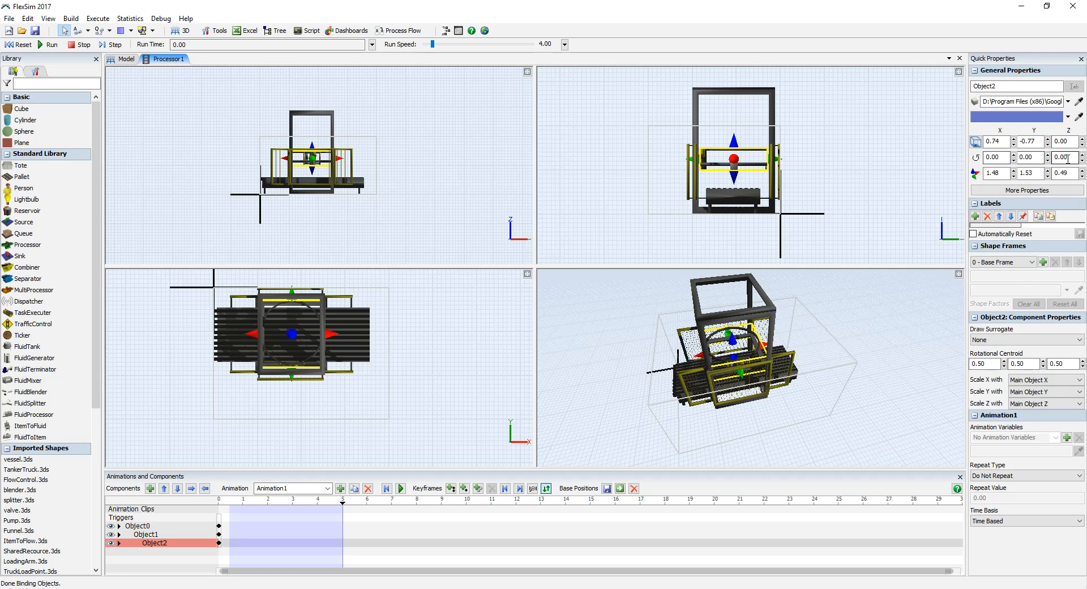
drag(1071, 157, 1029, 150)
text(540)
click(895, 388)
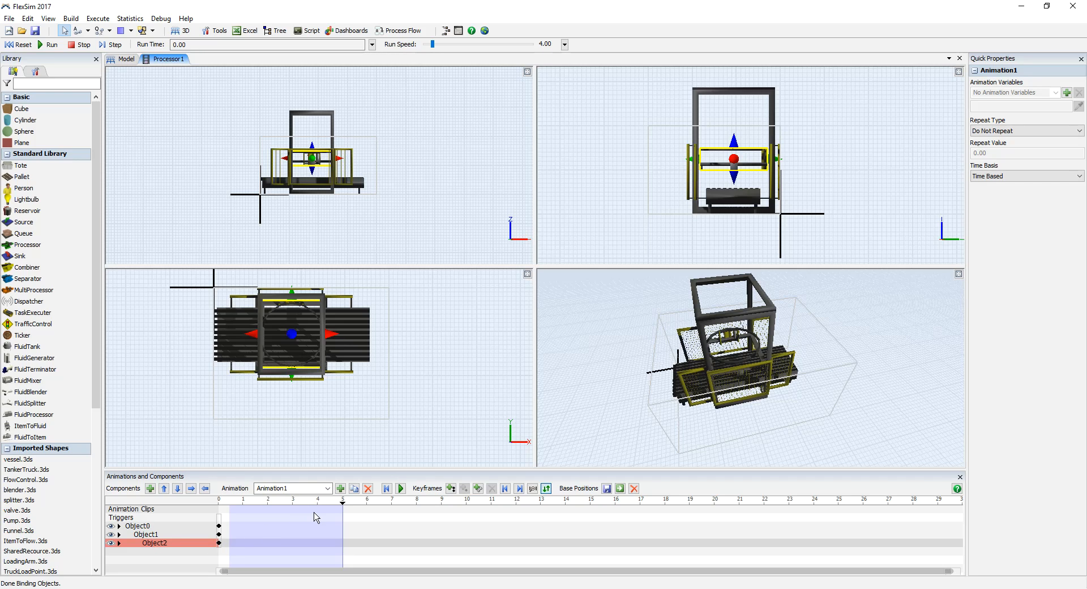
click(452, 489)
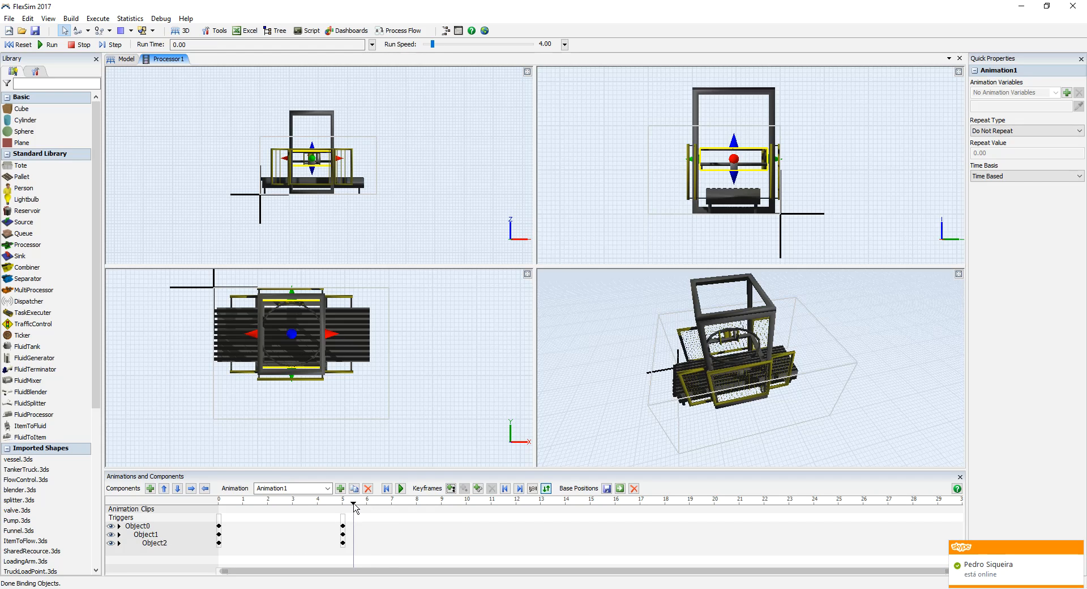
Advance the timeline to 10 and raise Object1 by setting its Z position to 2.43
drag(355, 508, 469, 511)
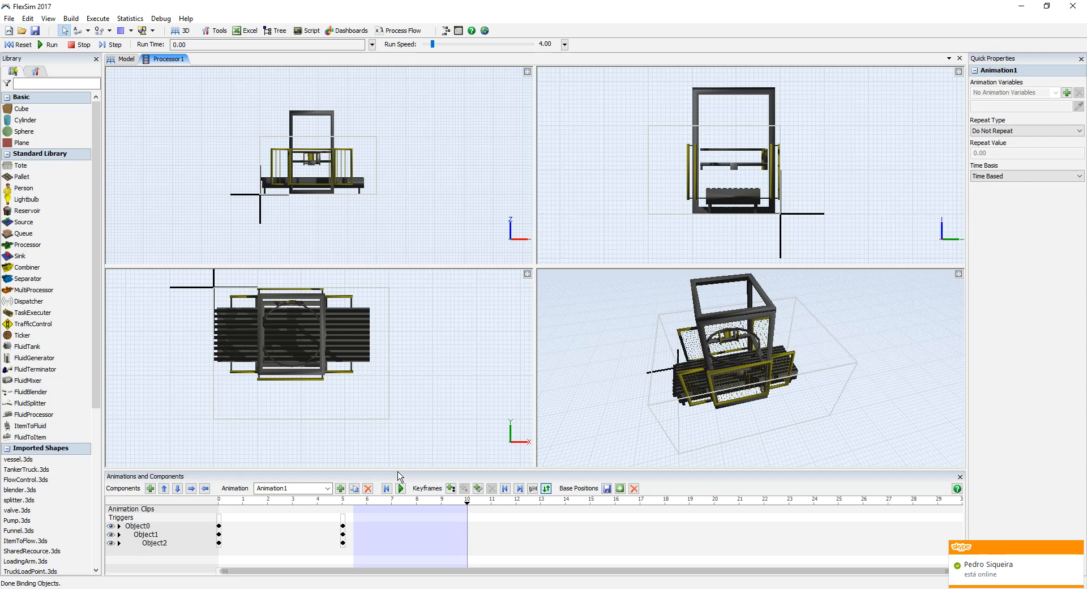
click(155, 535)
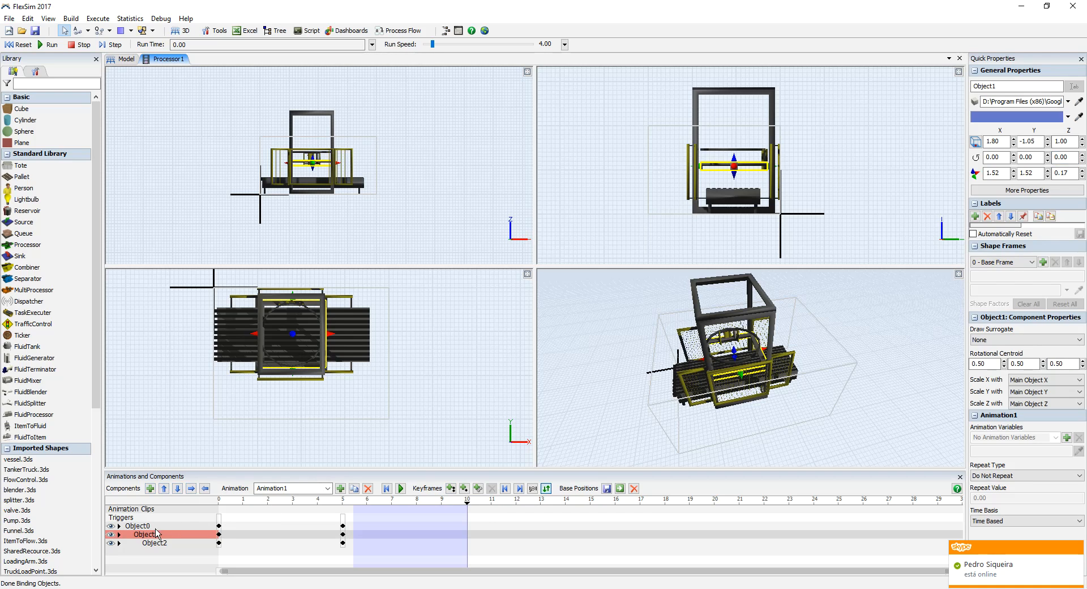
click(1058, 142)
text(2.43)
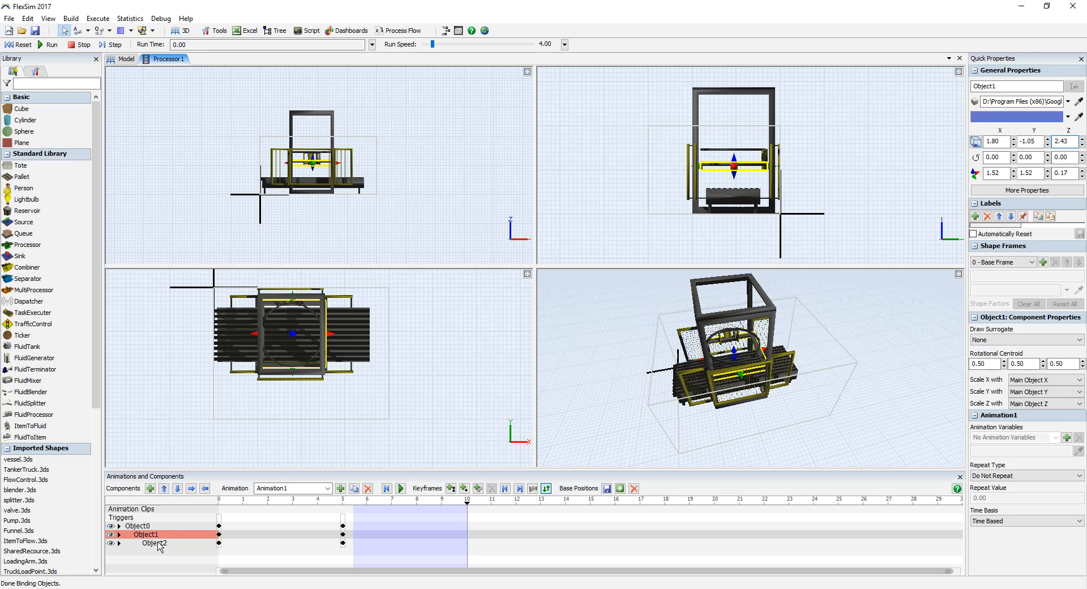
Set Object2's Z rotation to 1080 and record keyframes for all components at time 10
click(159, 544)
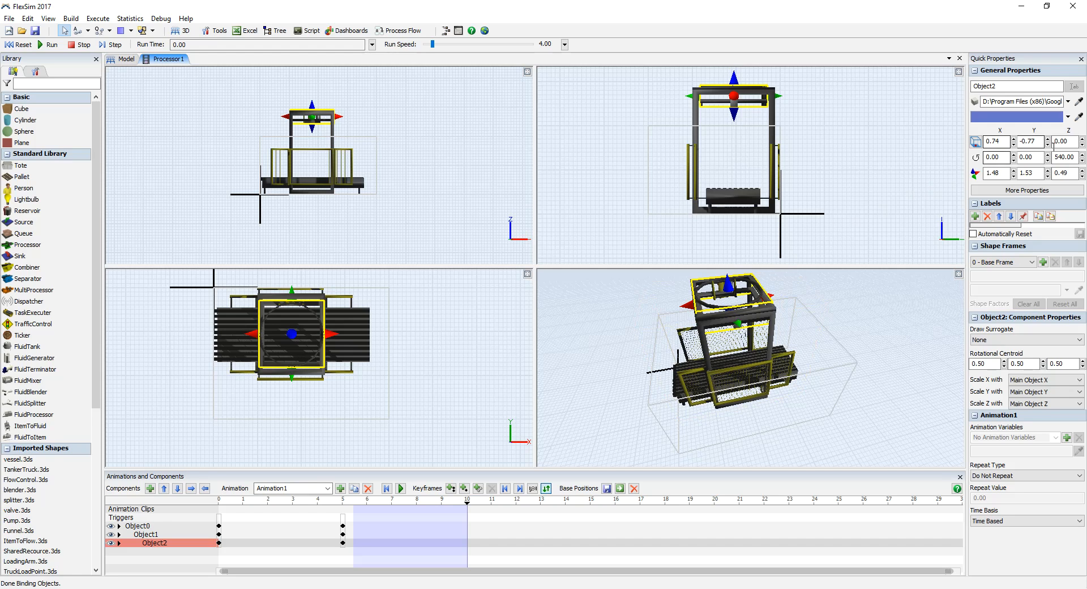
drag(1075, 158, 1044, 153)
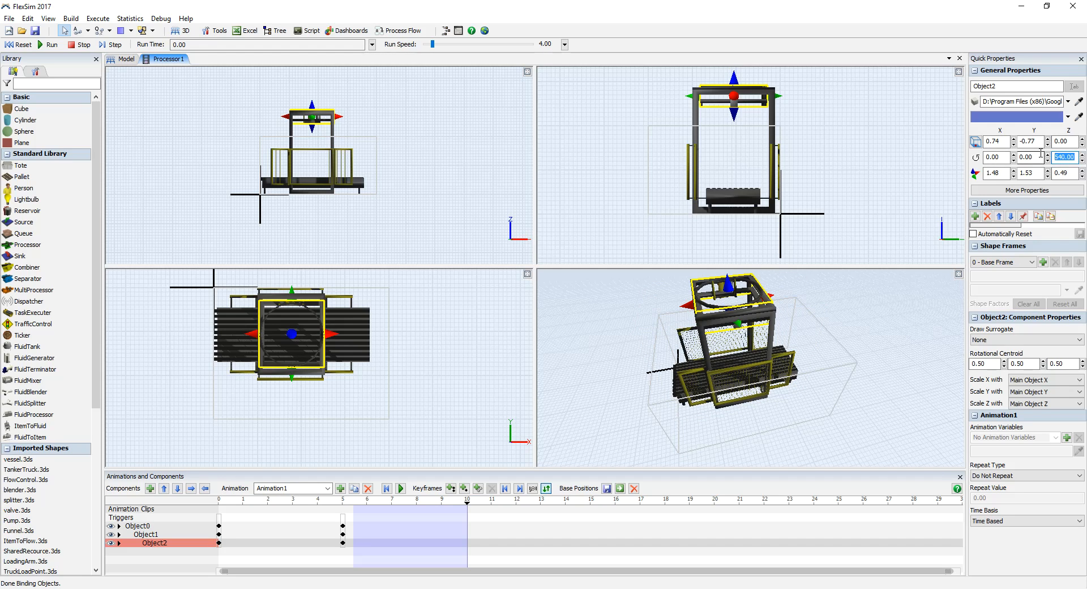
text(1080)
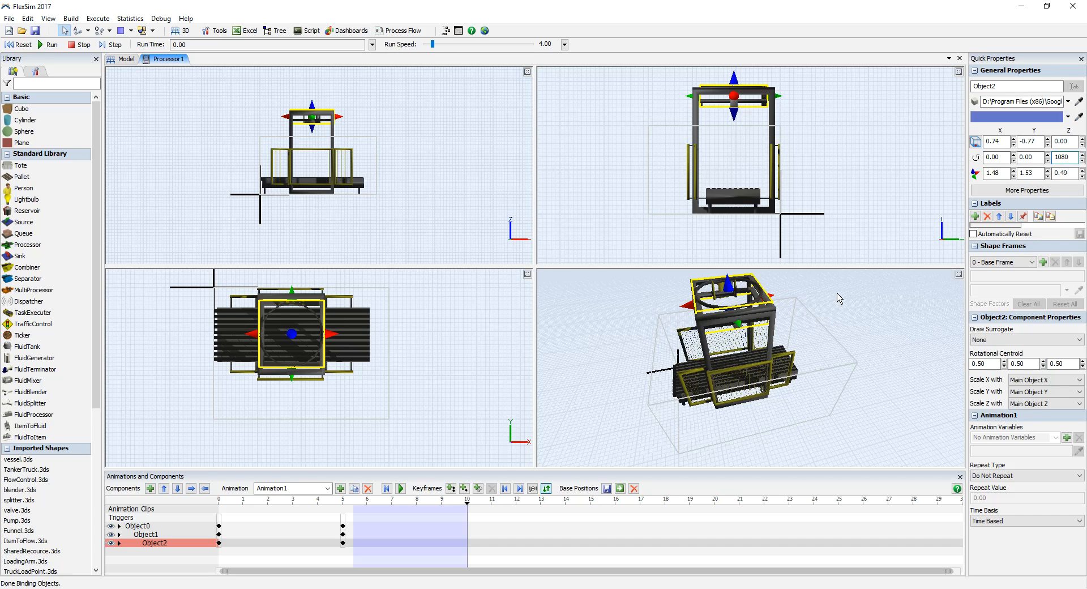
click(450, 488)
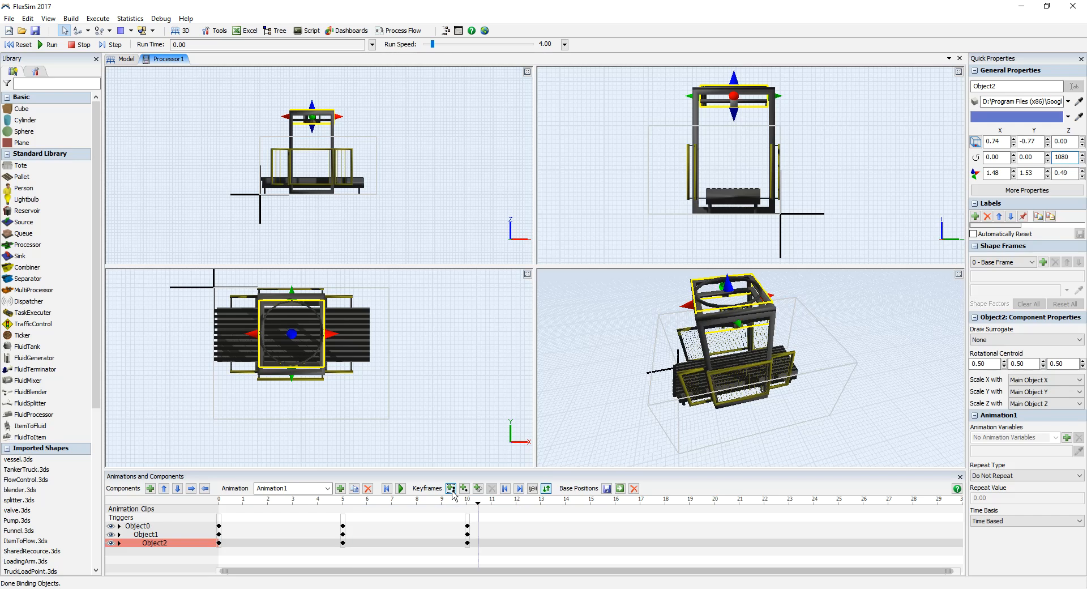
Preview Animation1 from time 0 to check the lift and revolver motion, and return to the model view
click(388, 489)
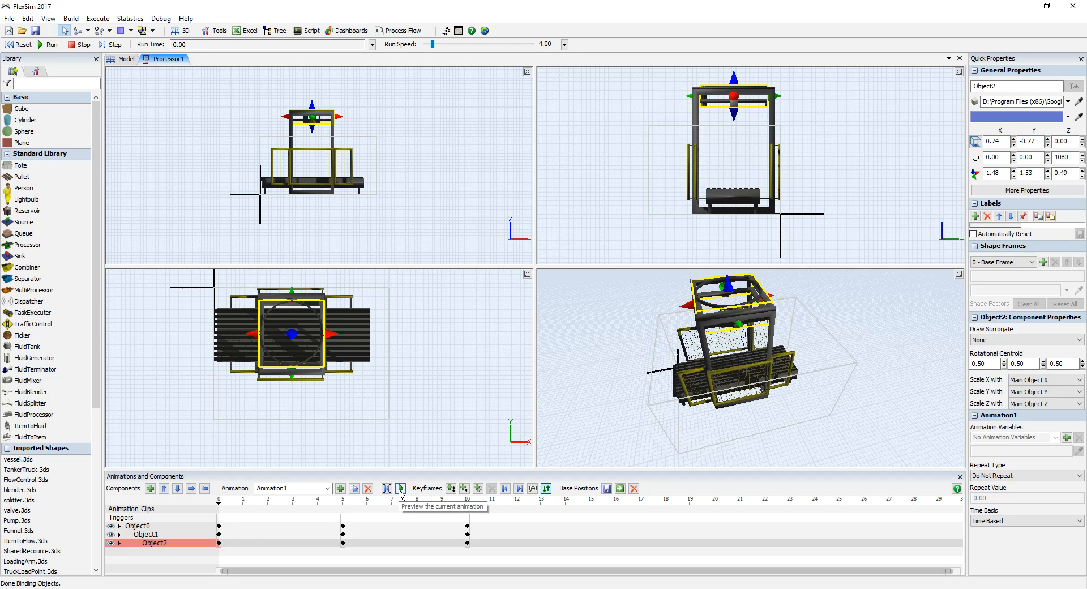
click(401, 488)
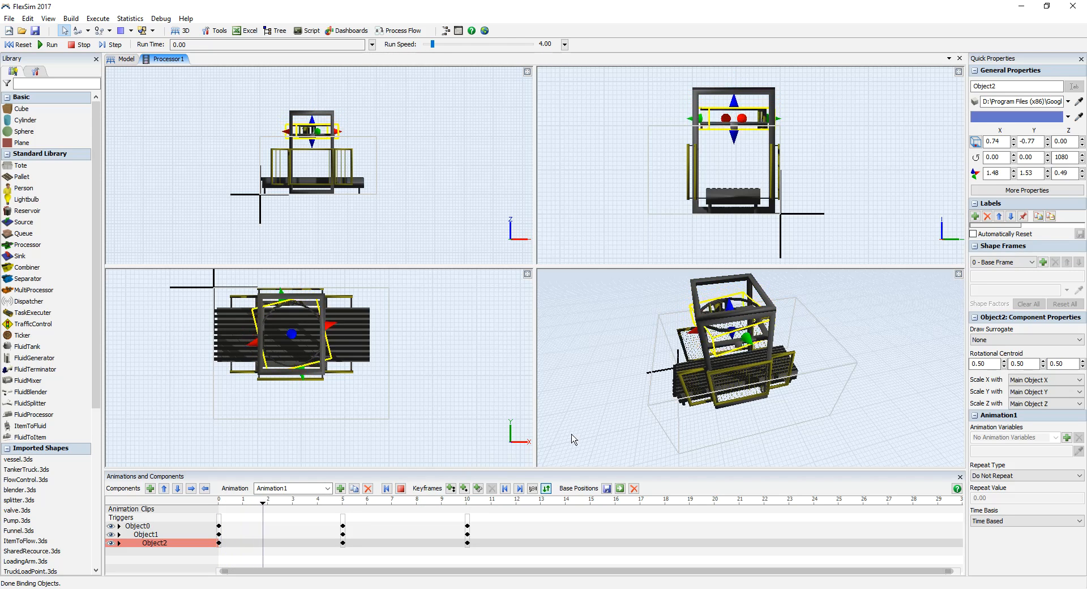
click(616, 427)
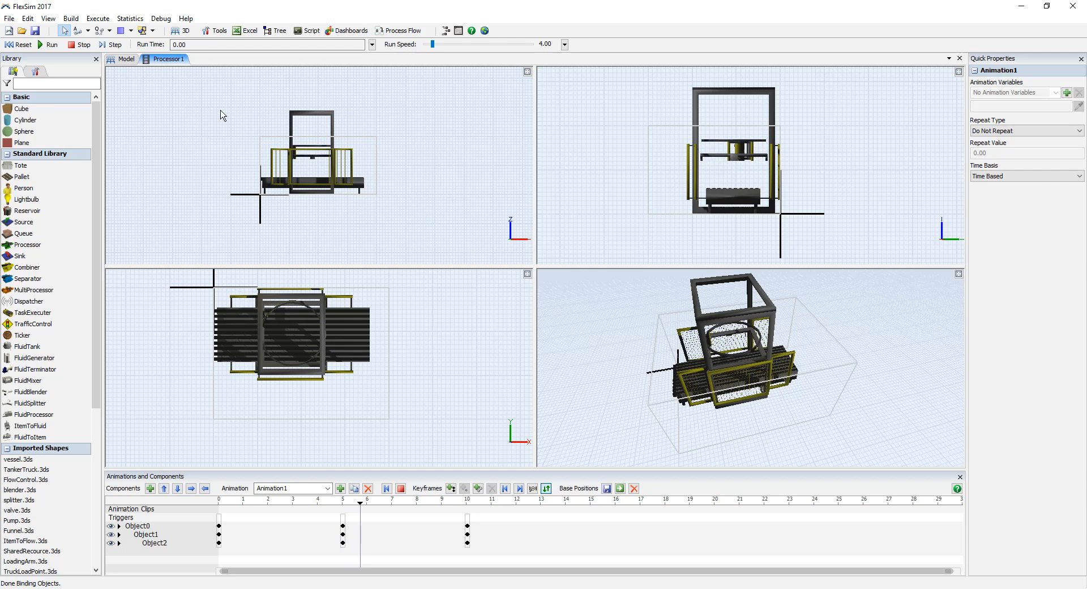
click(125, 60)
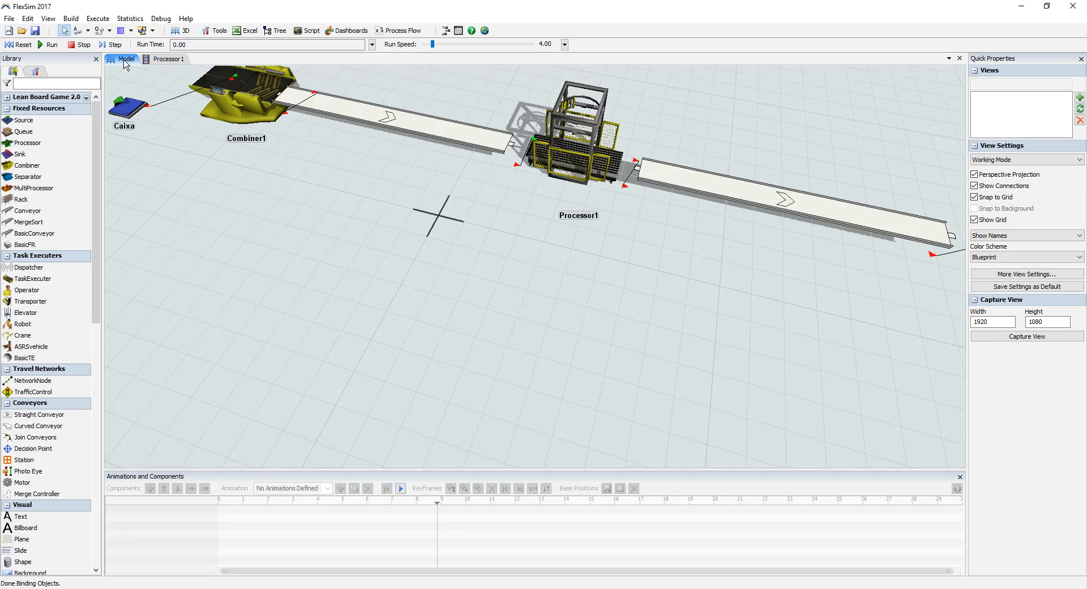
Move Processor1 into the gap between the two straight conveyors, at about X 4.00, Y 2.97
scroll(638, 260, up, 5)
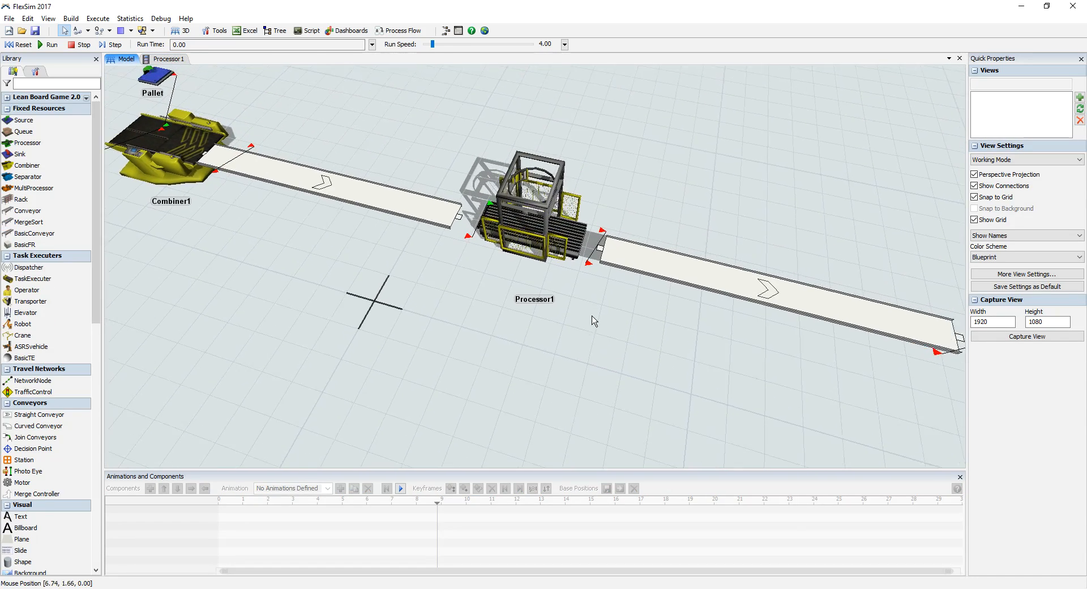
scroll(593, 321, up, 4)
click(569, 269)
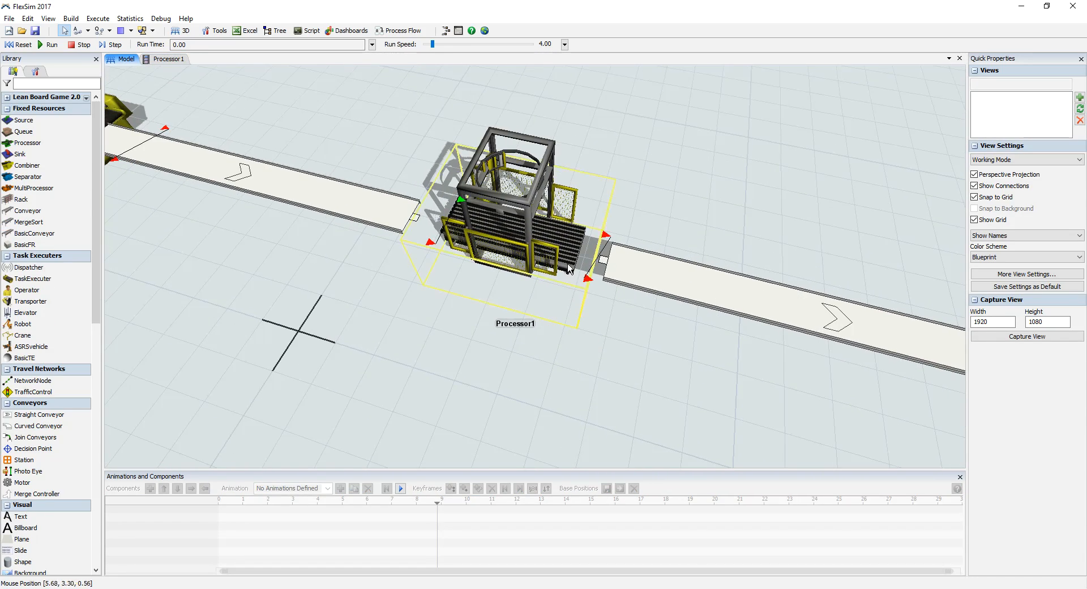
drag(569, 269, 559, 267)
drag(481, 292, 471, 317)
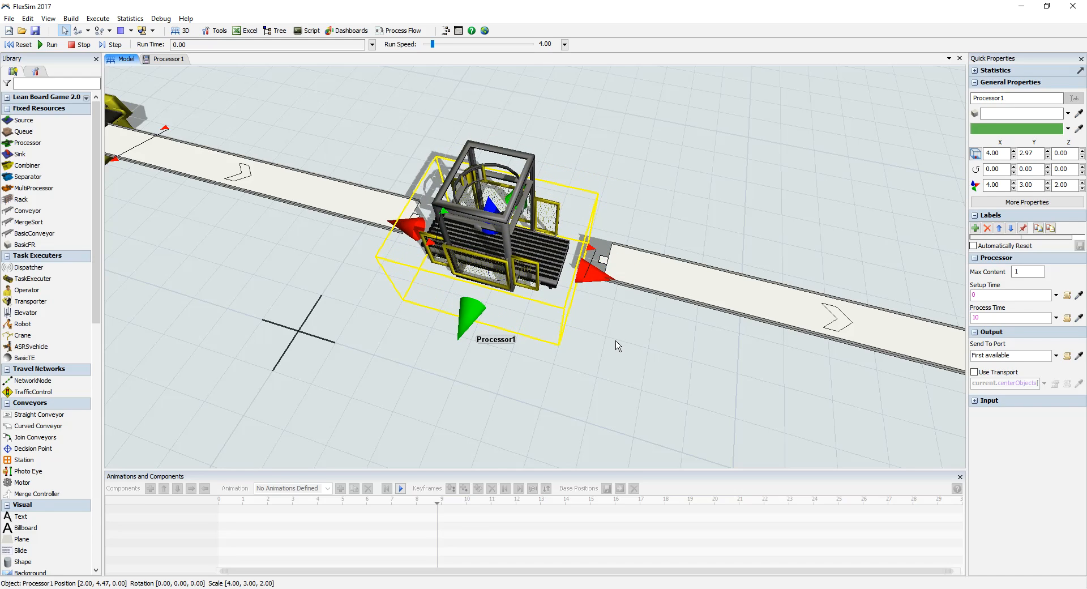
Lower Conveyor2 to about Z 0.61 and Conveyor1 to about Z 0.58, shifting both toward the machine's roller bed
right_drag(616, 341, 644, 322)
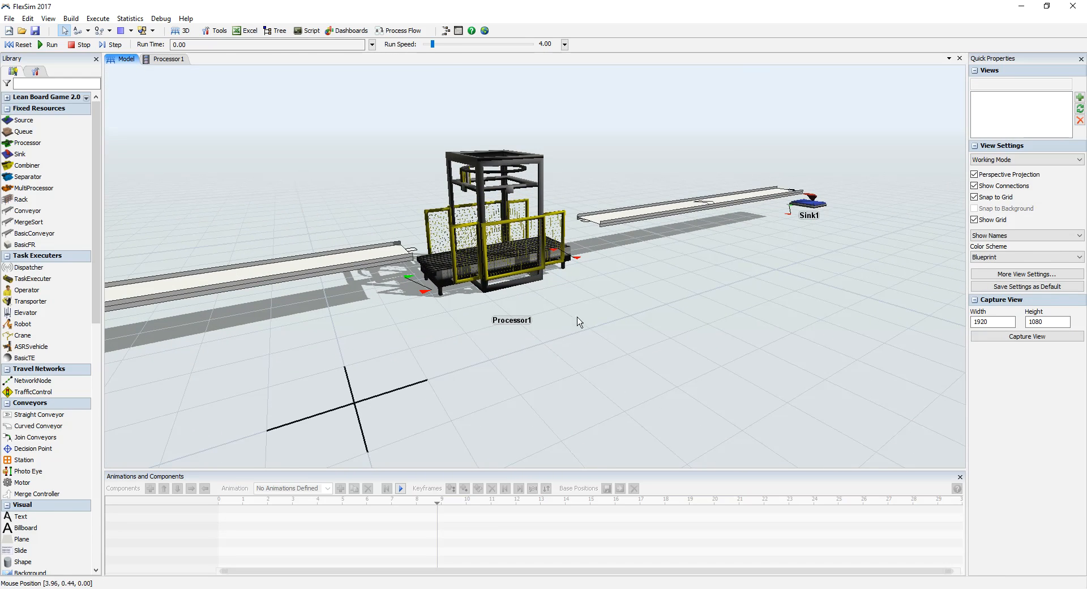
drag(618, 225, 605, 233)
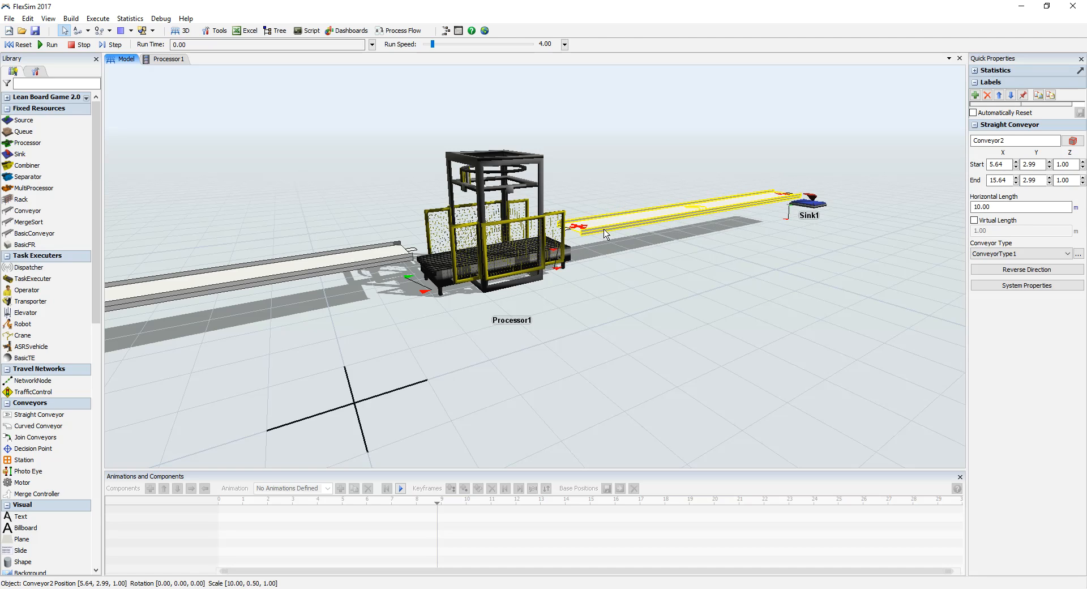
scroll(605, 234, down, 3)
scroll(607, 234, down, 1)
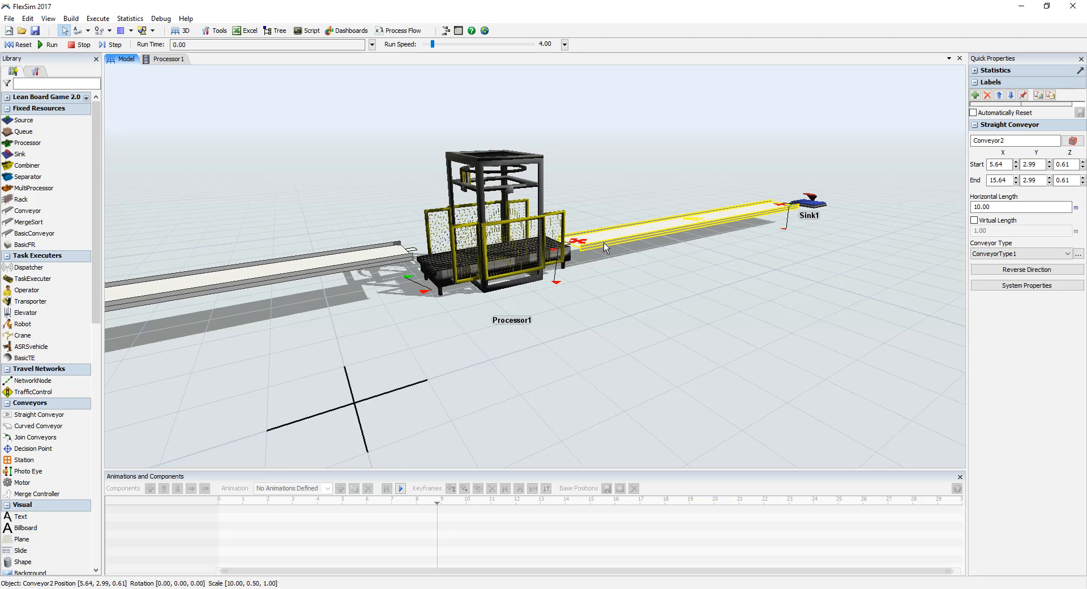
drag(606, 244, 599, 245)
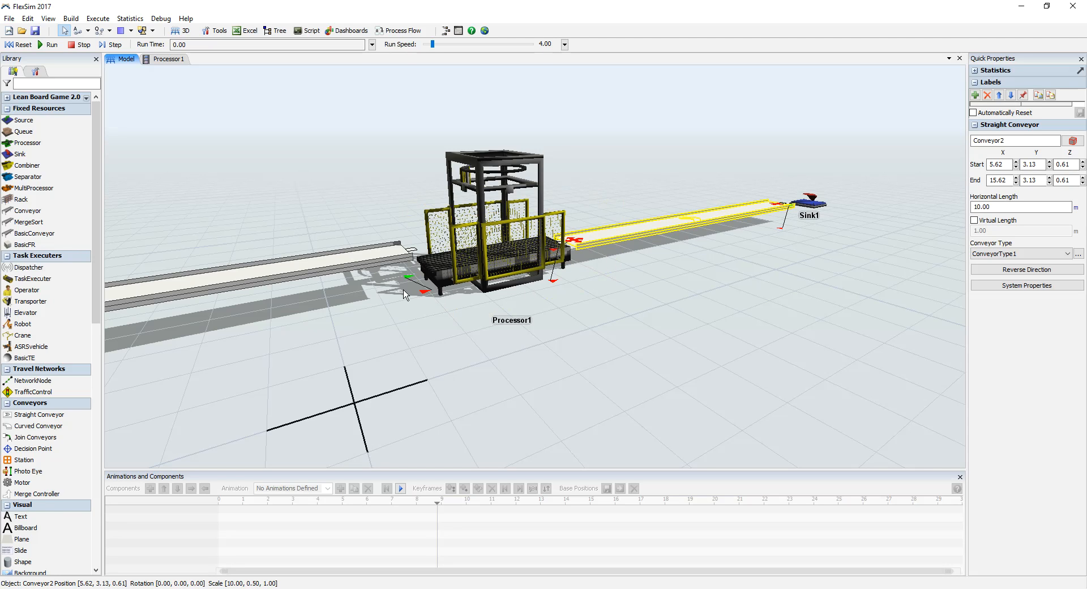
click(357, 264)
scroll(368, 266, down, 4)
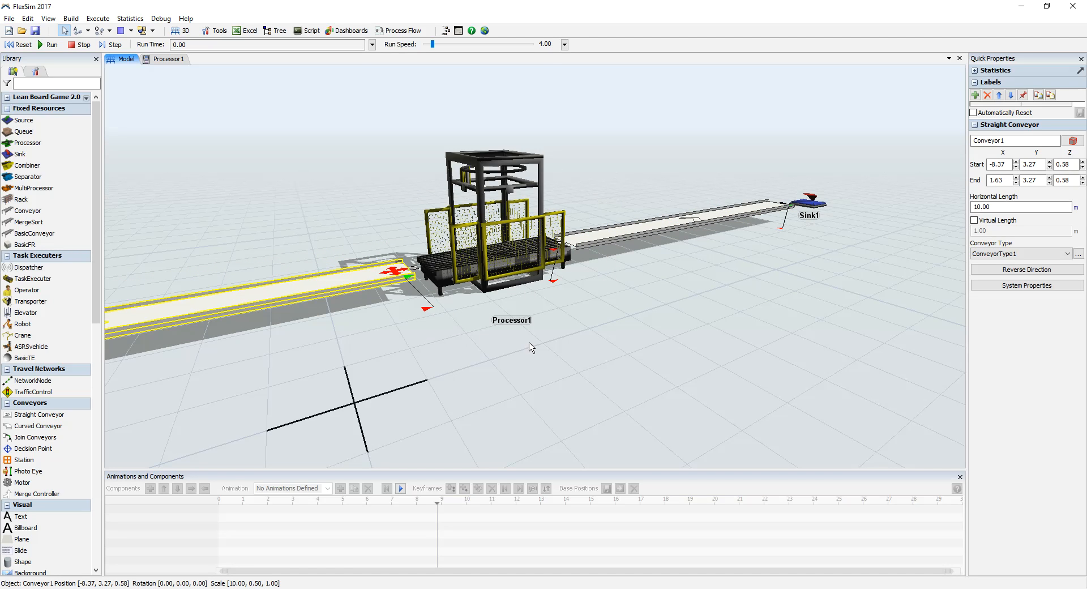
Align both conveyors with Processor1's ends in a top view, starting Conveyor2 at X 5.58 and ending Conveyor1 at X 1.98
right_drag(547, 344, 535, 367)
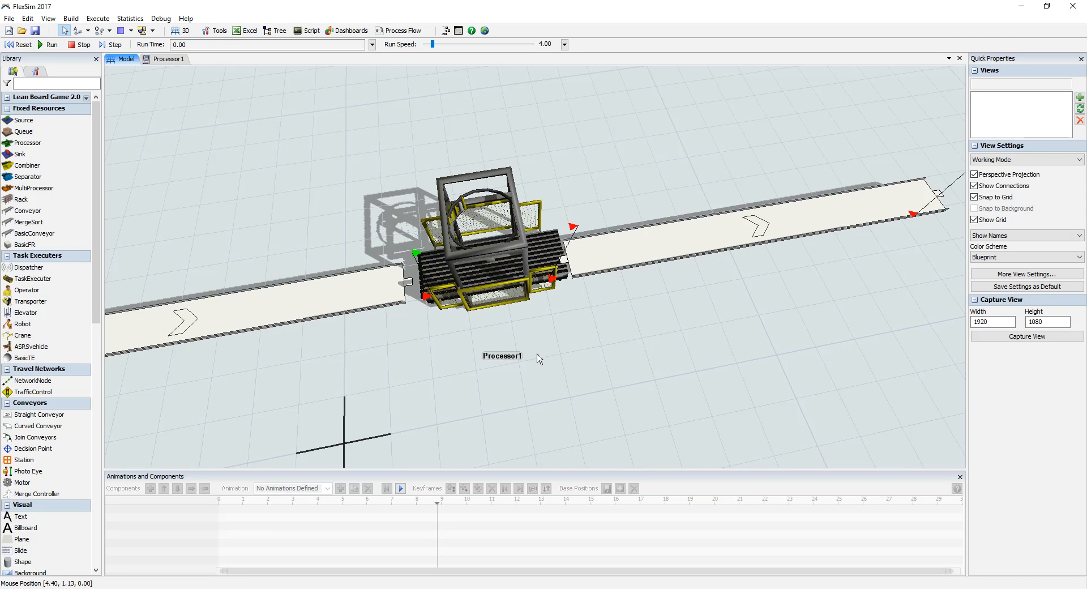
right_click(662, 304)
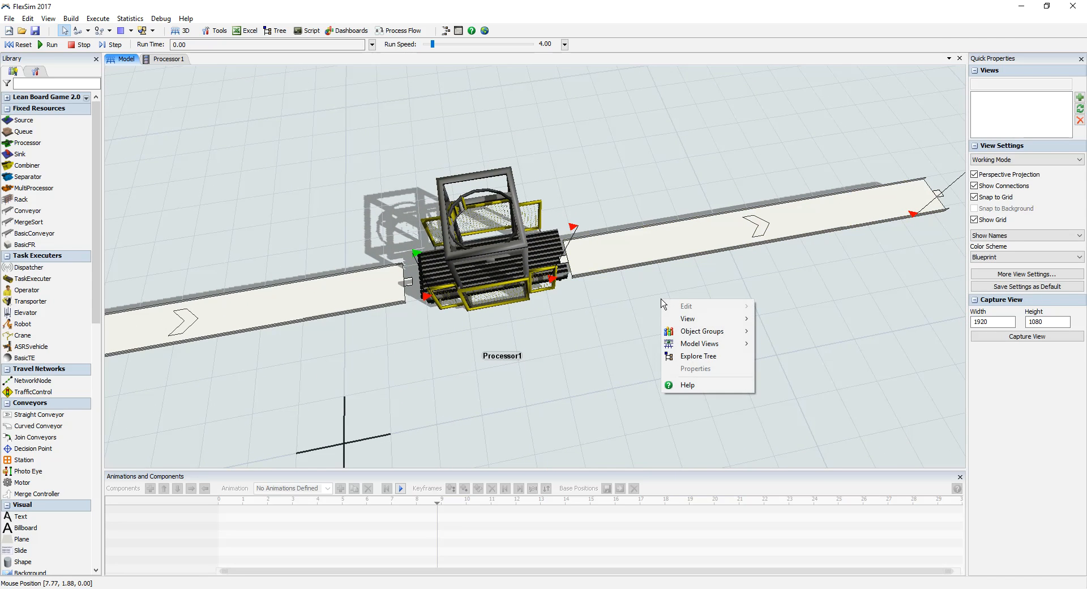
mouse_move(697, 319)
click(764, 344)
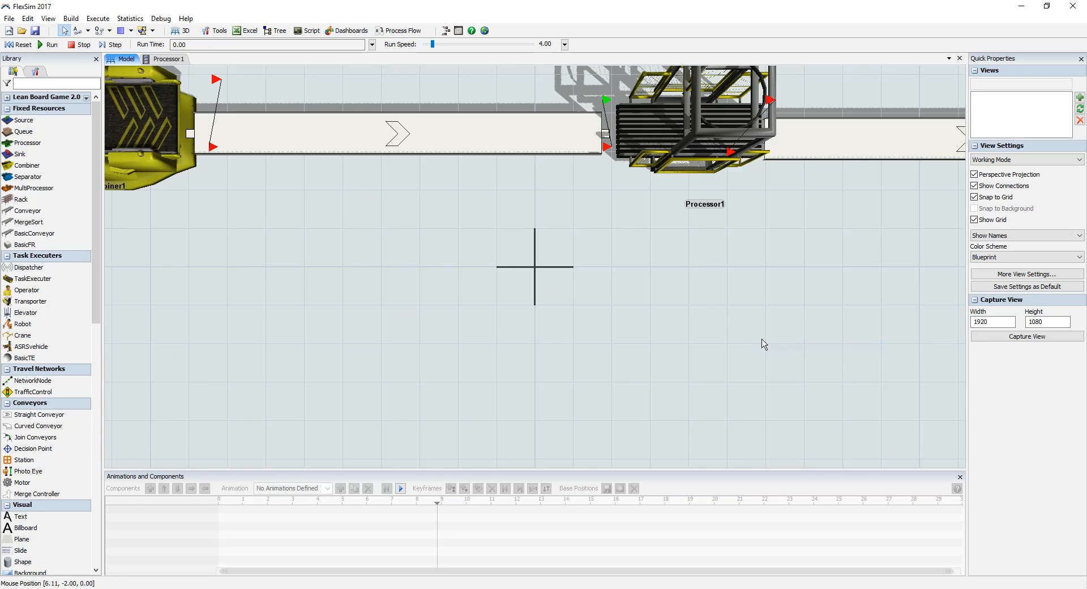
click(670, 277)
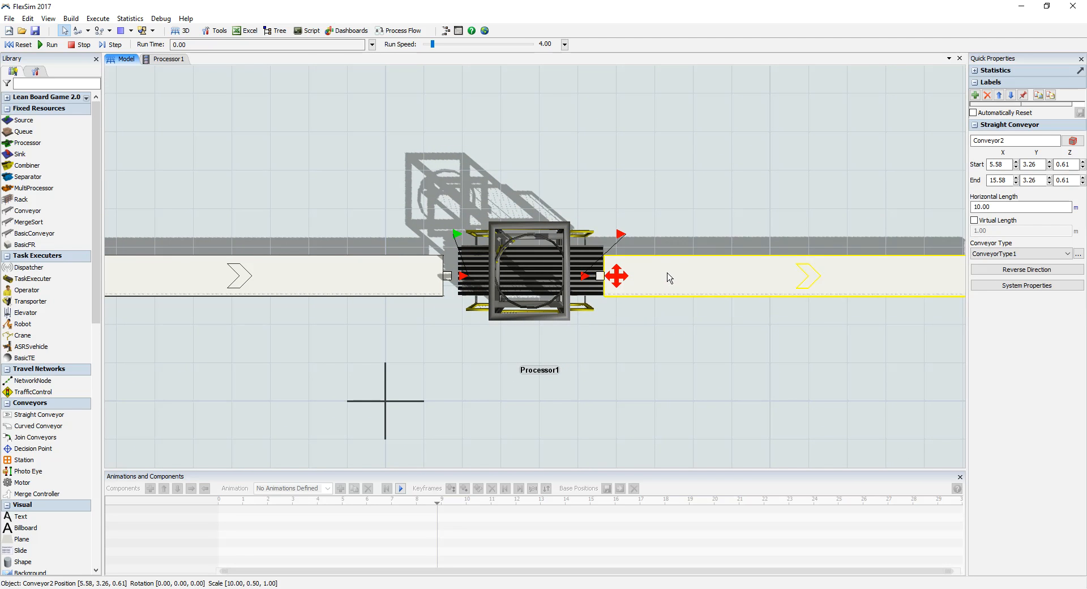
click(432, 275)
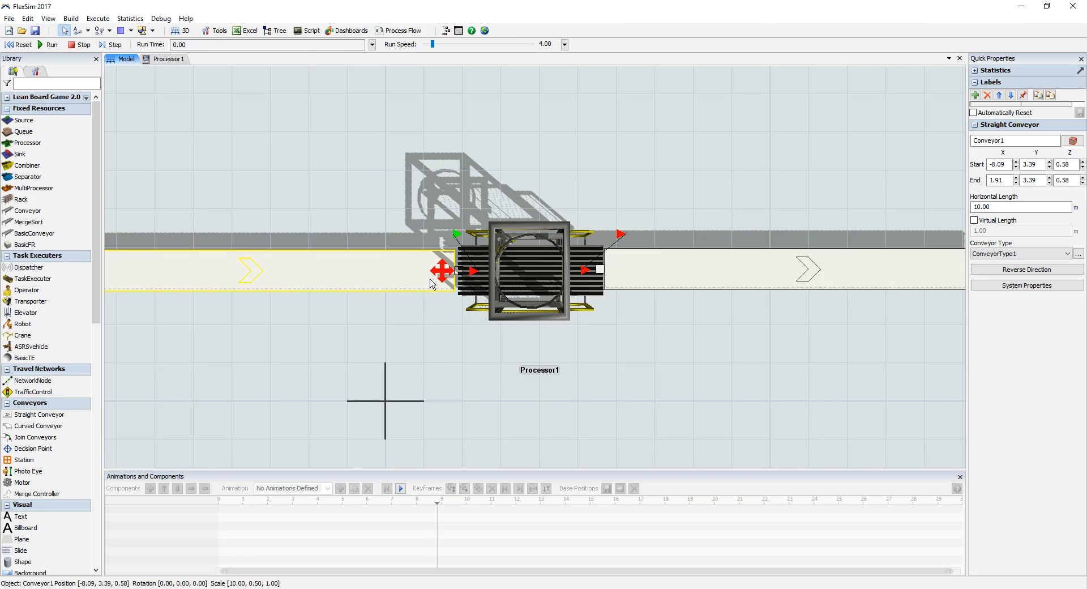
drag(430, 283, 433, 282)
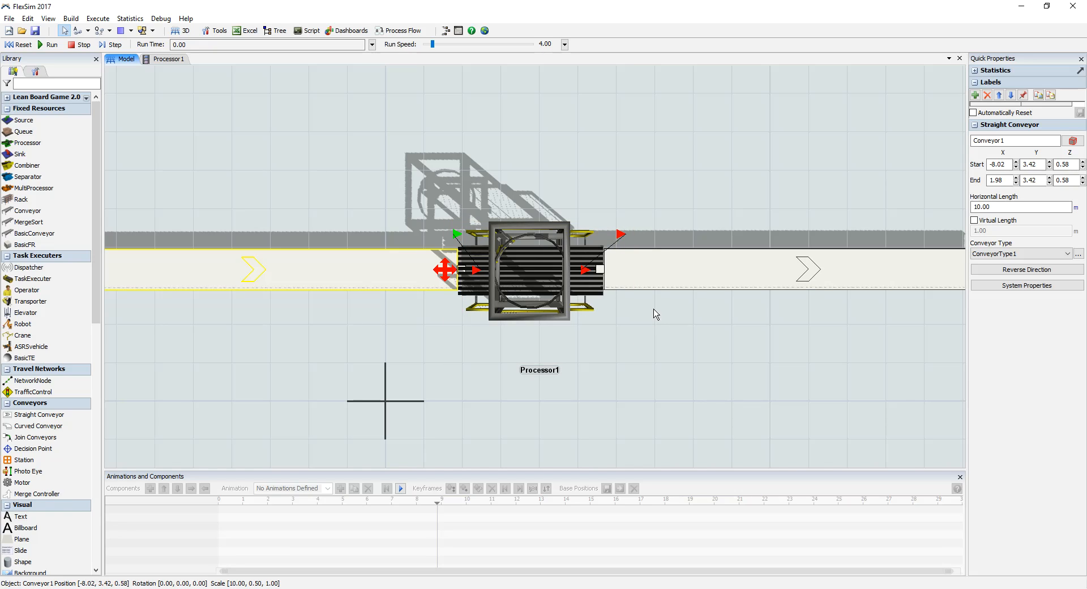
Match the conveyor heights to the machine's roller bed, with Conveyor2 at about Z 0.52 and Conveyor1 at Z 0.64
right_drag(628, 368, 606, 350)
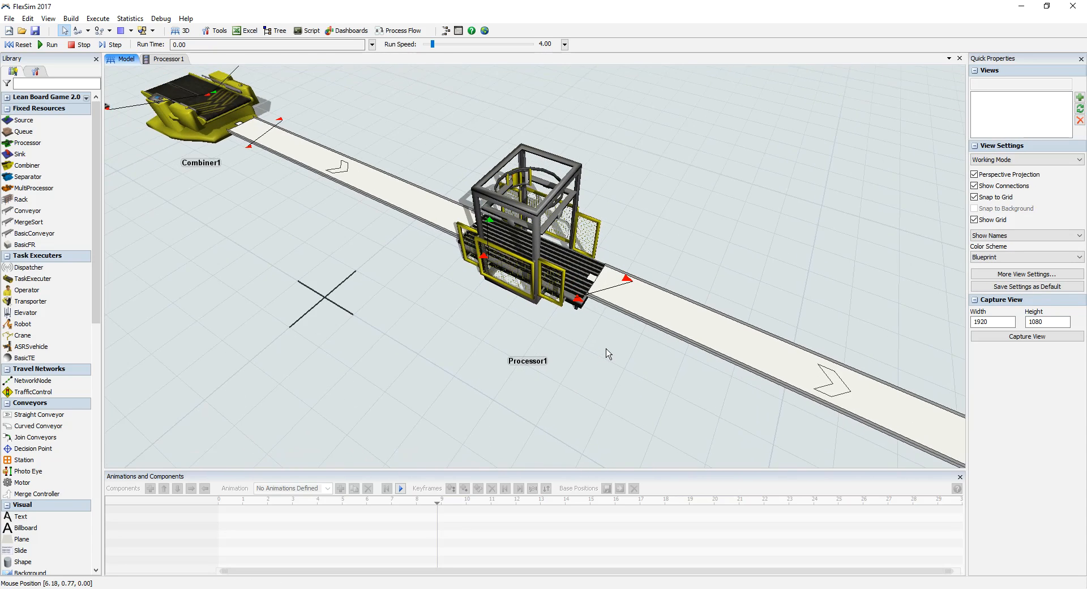
drag(586, 381, 571, 359)
right_drag(574, 364, 600, 354)
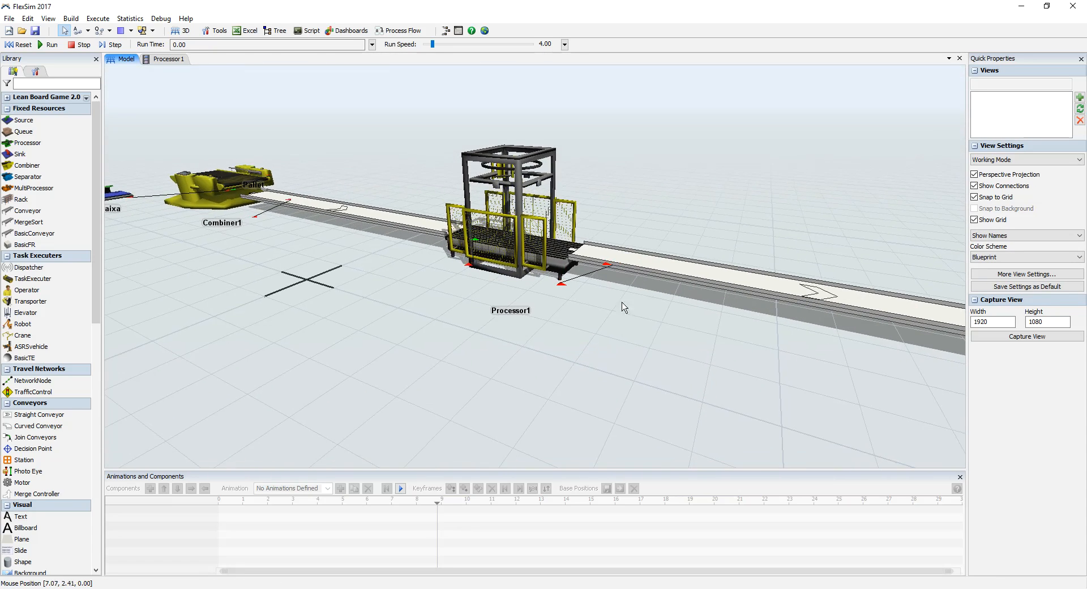
click(633, 265)
scroll(634, 265, down, 2)
scroll(634, 265, up, 1)
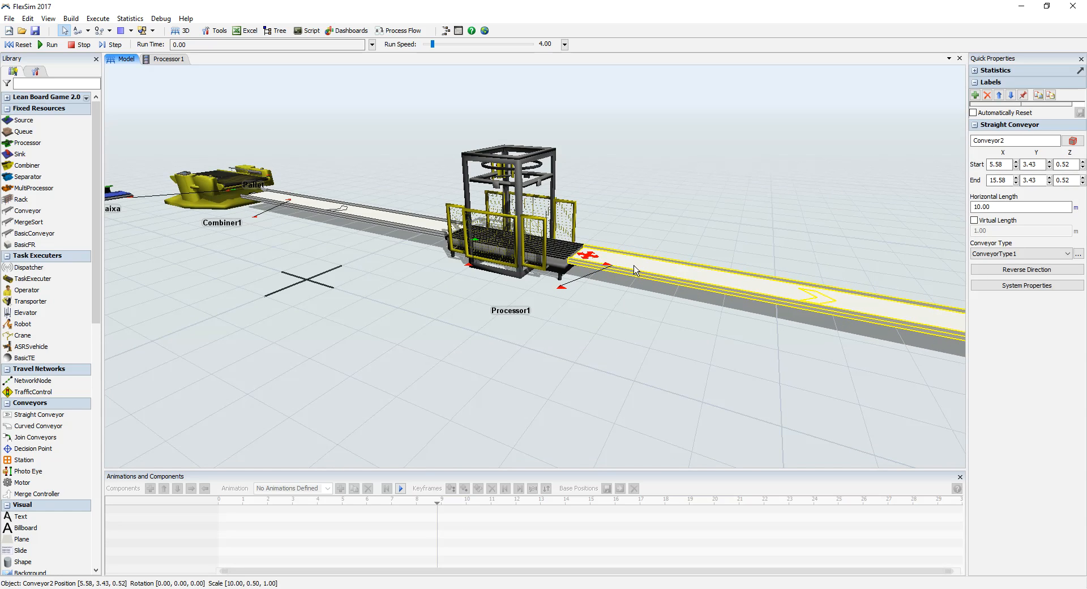
click(428, 231)
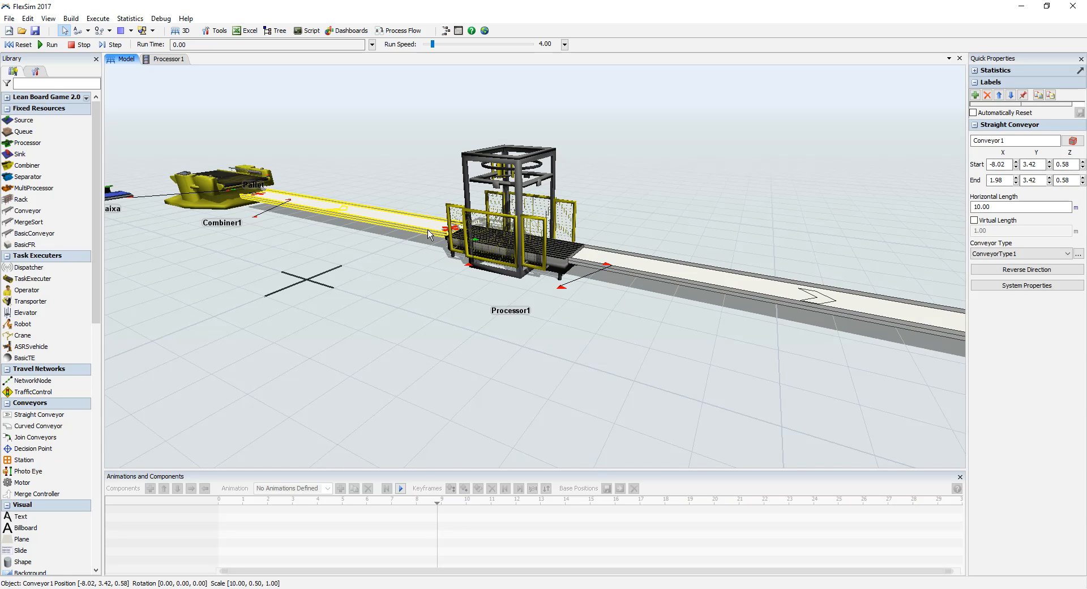
scroll(427, 229, up, 3)
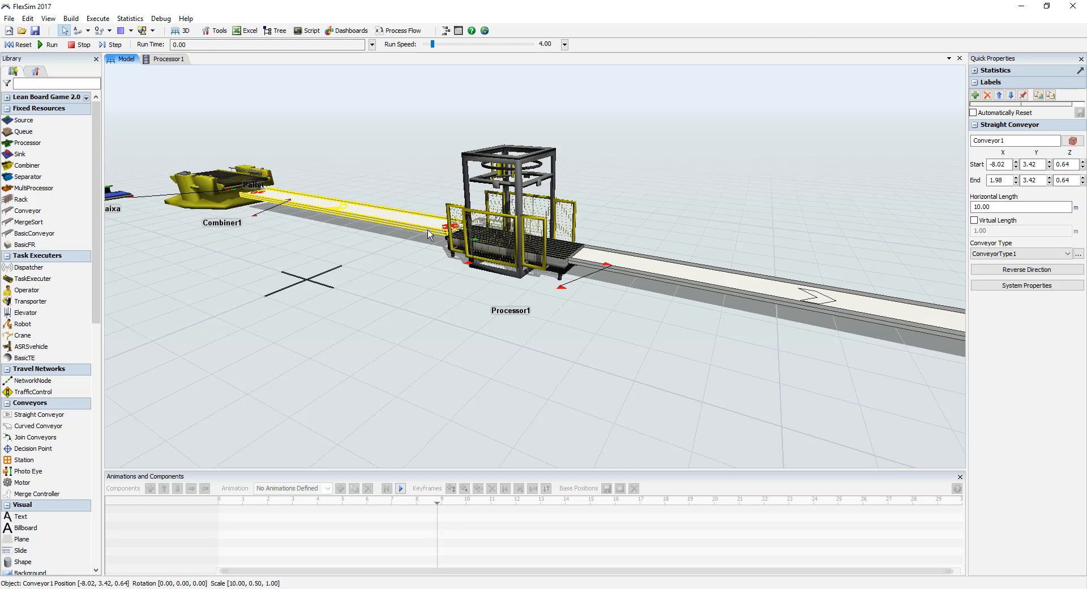
click(552, 352)
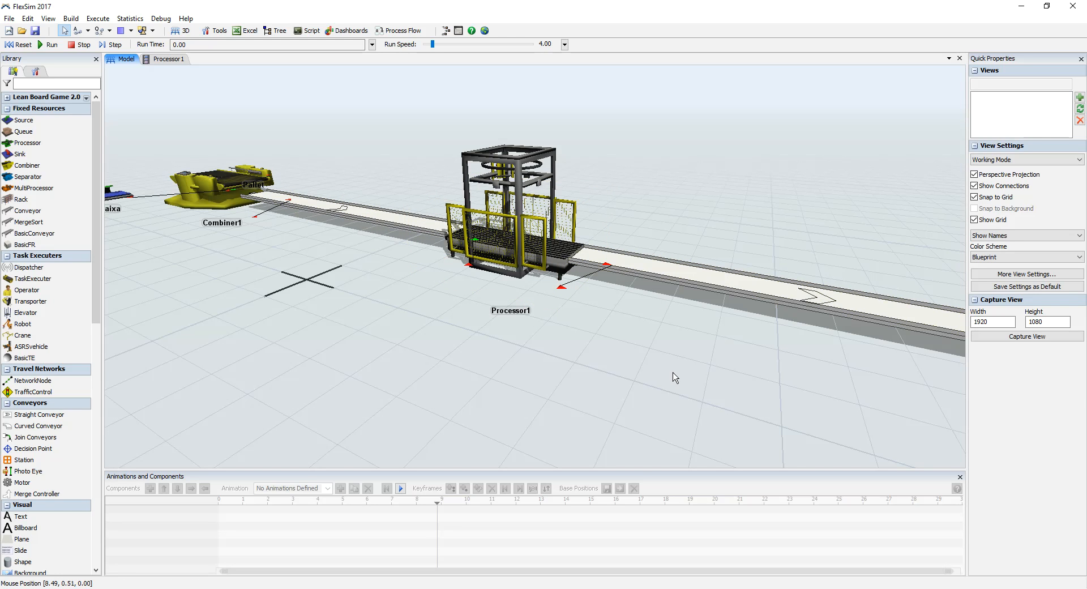
Reset and run the simulation until a loaded pallet is being processed in Processor1, and select the machine
drag(676, 376, 610, 371)
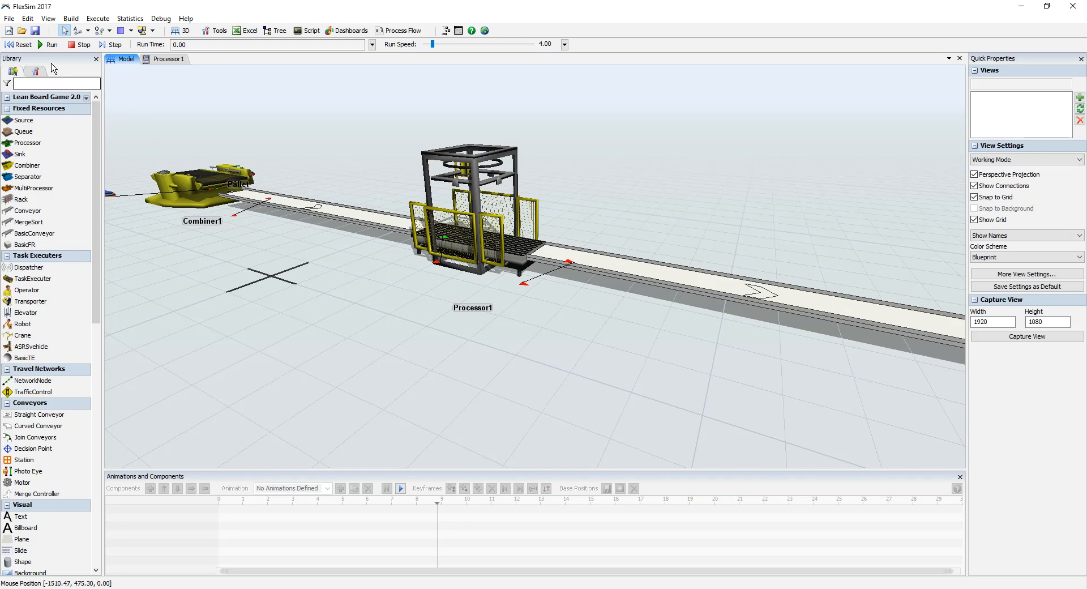
click(22, 46)
click(50, 46)
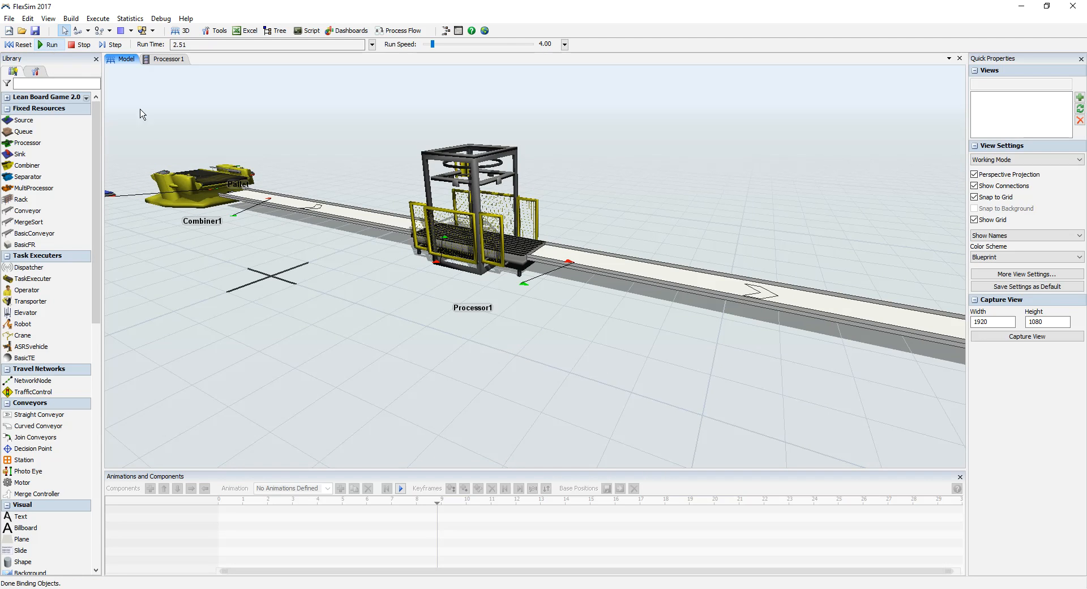
drag(487, 328, 384, 361)
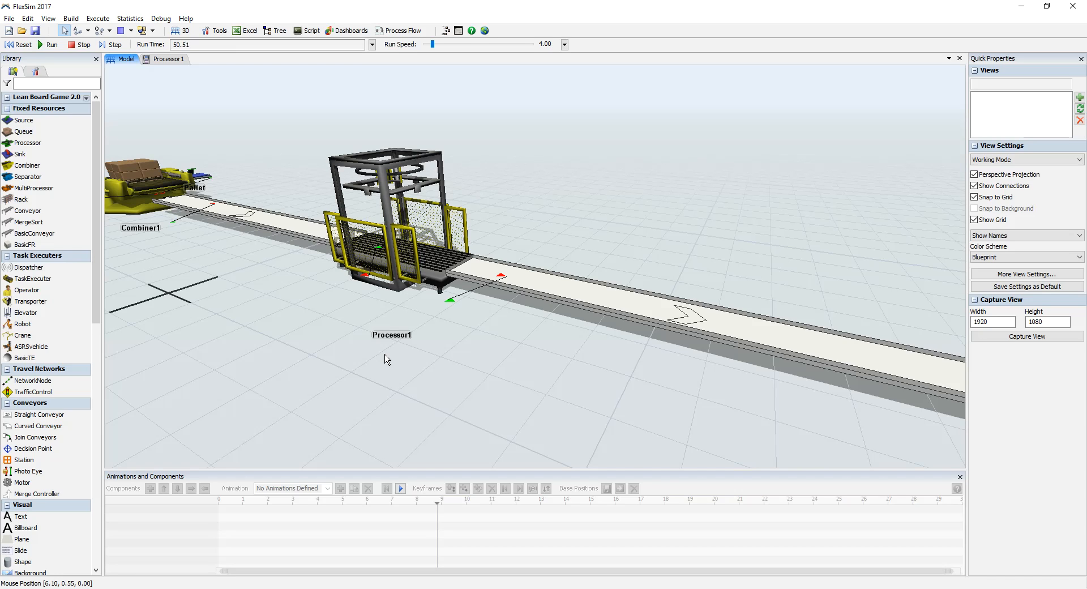
click(425, 273)
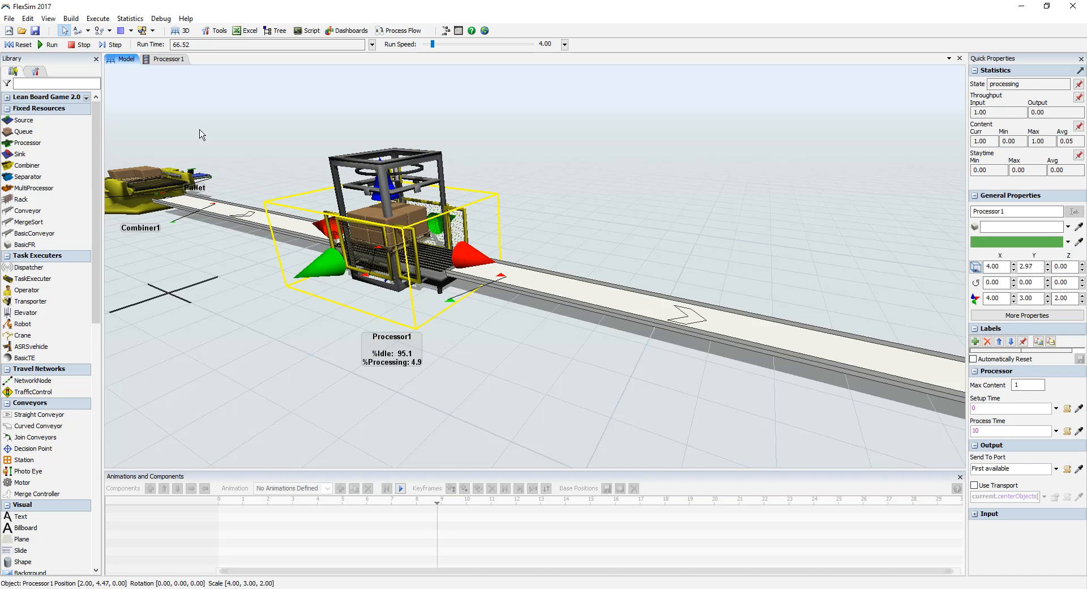
Move the loaded pallet inside Processor1 to about X 1.98, Y -1.23 and lower it onto the rollers at Z 0.73
click(512, 397)
right_drag(512, 390, 385, 377)
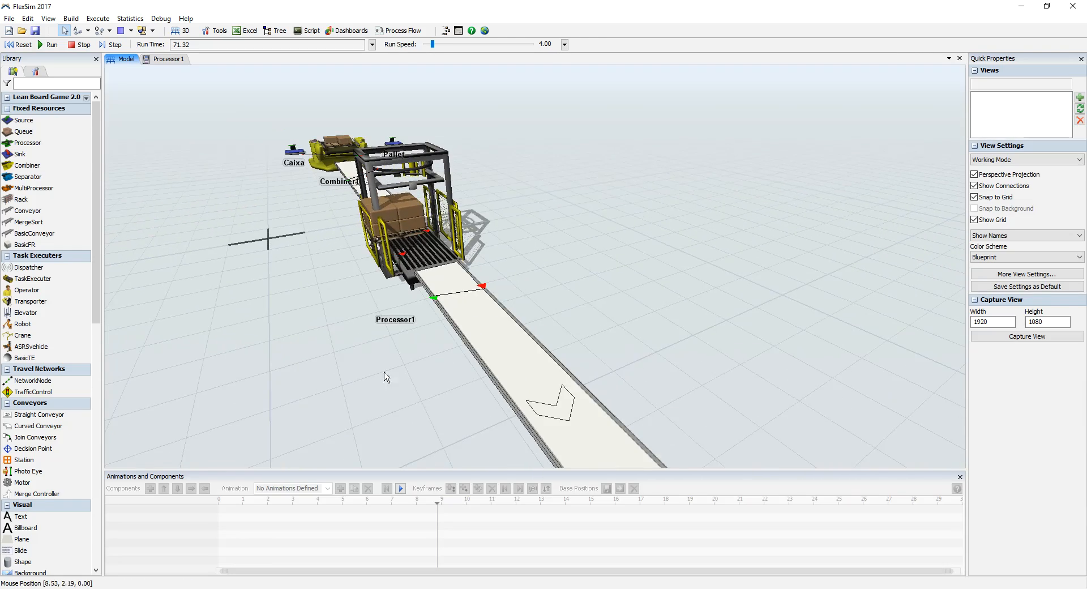
scroll(396, 405, up, 5)
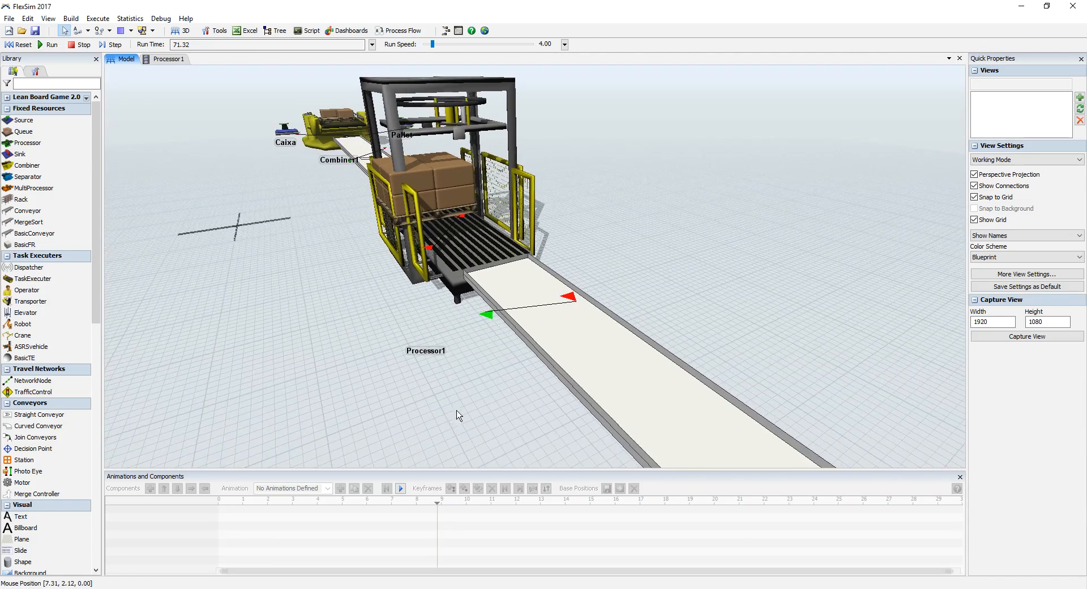
scroll(458, 415, up, 2)
scroll(469, 413, up, 3)
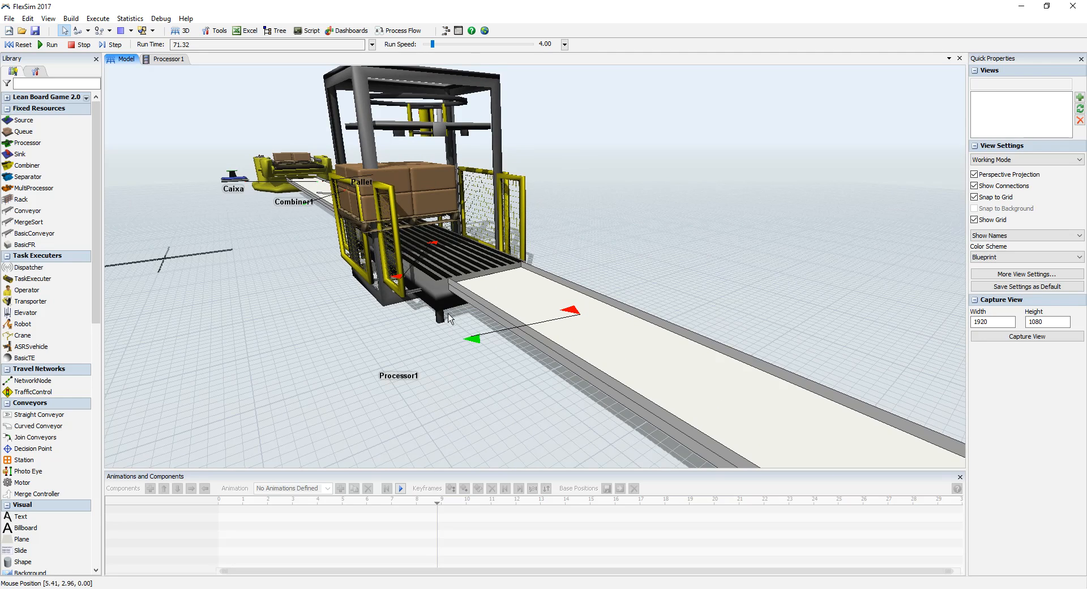
click(415, 220)
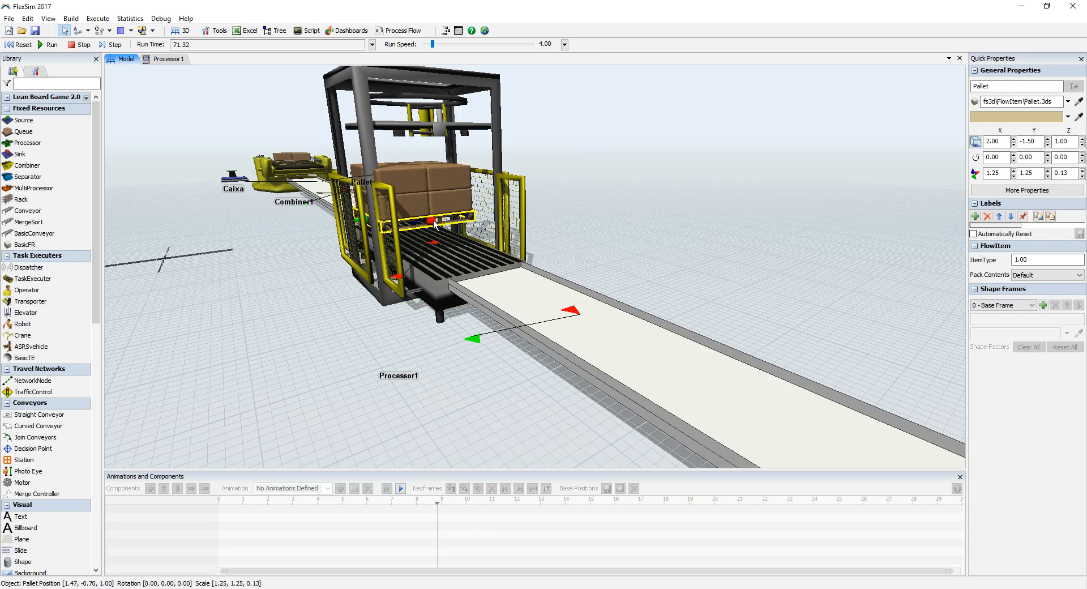
drag(433, 222, 439, 220)
scroll(437, 222, down, 2)
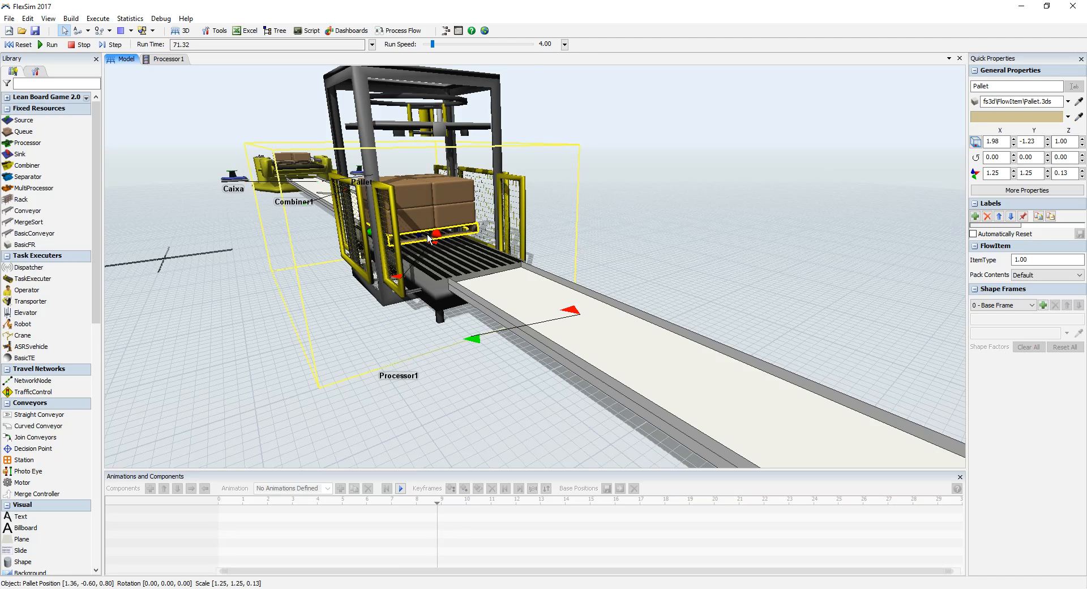
scroll(429, 239, down, 2)
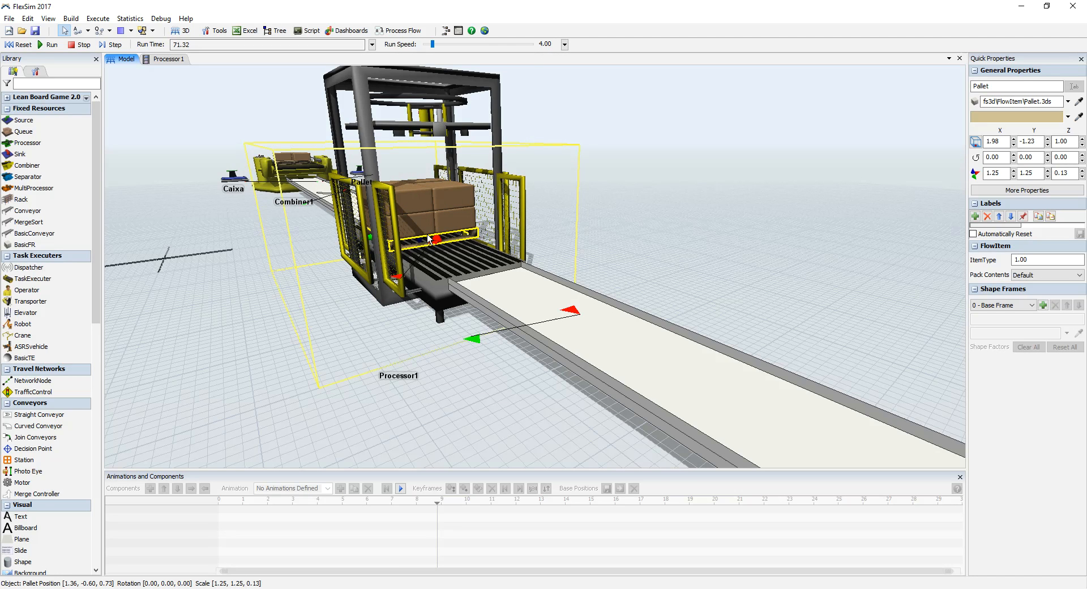
Shift the loaded pallet toward the centre of the wrapper's ring and reset the view rotation to check it from above
right_drag(446, 347, 487, 390)
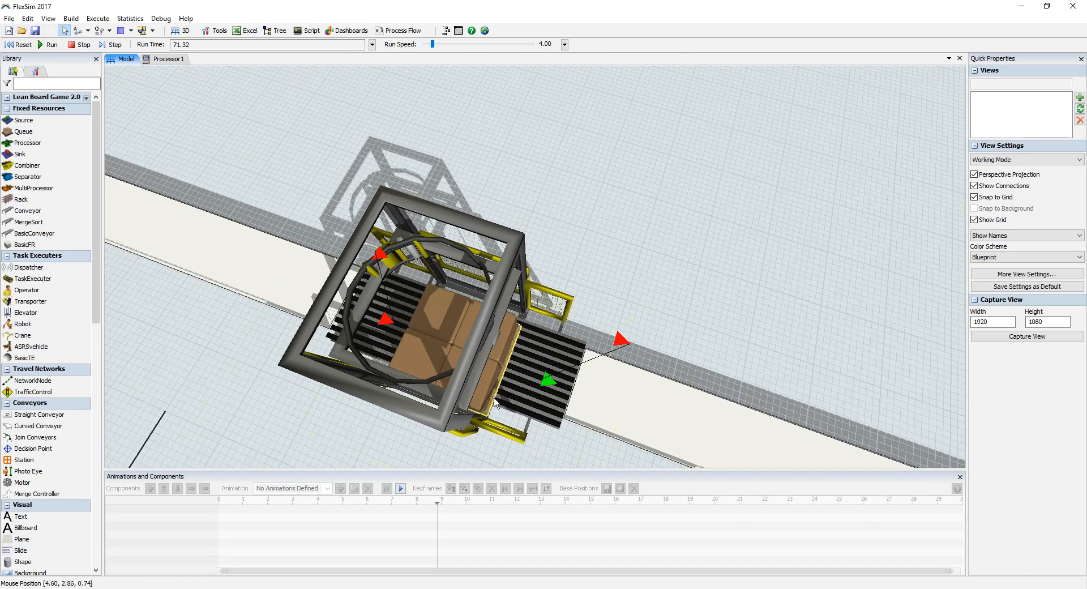
click(487, 391)
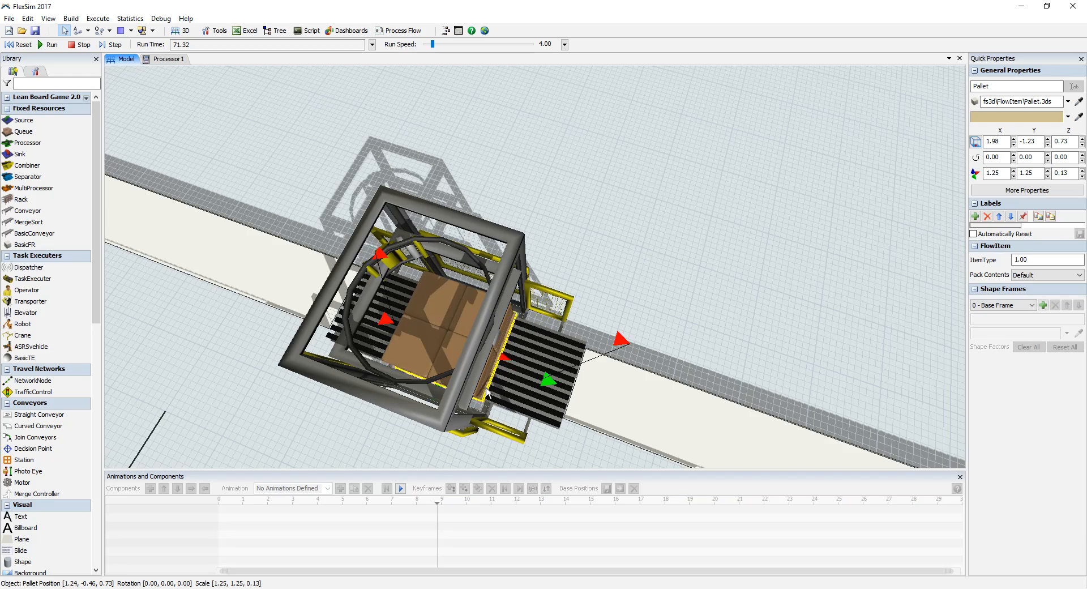
right_drag(359, 444, 693, 424)
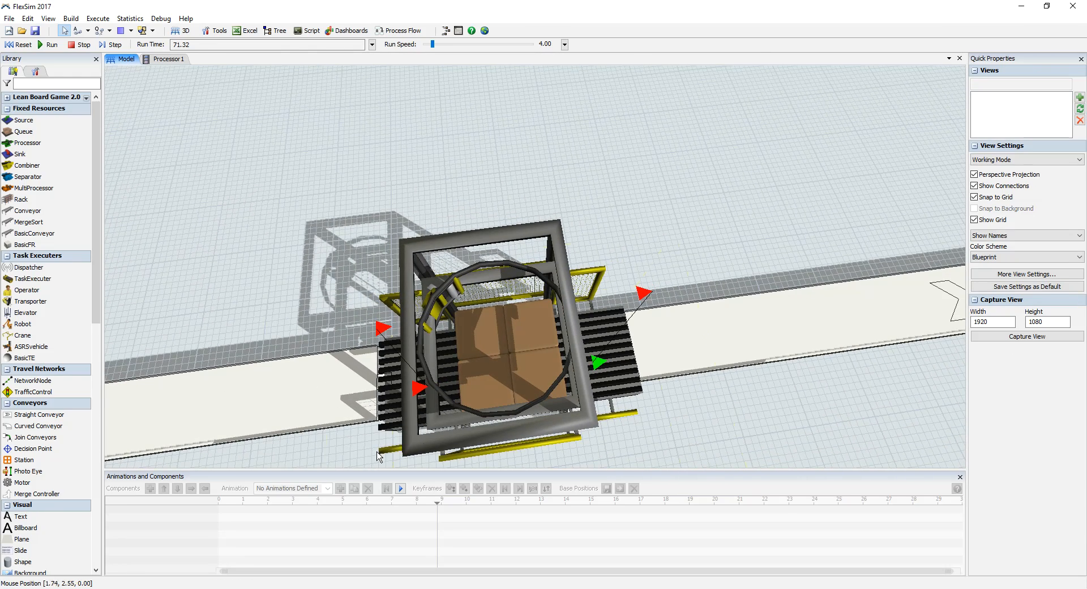
right_click(693, 424)
mouse_move(767, 437)
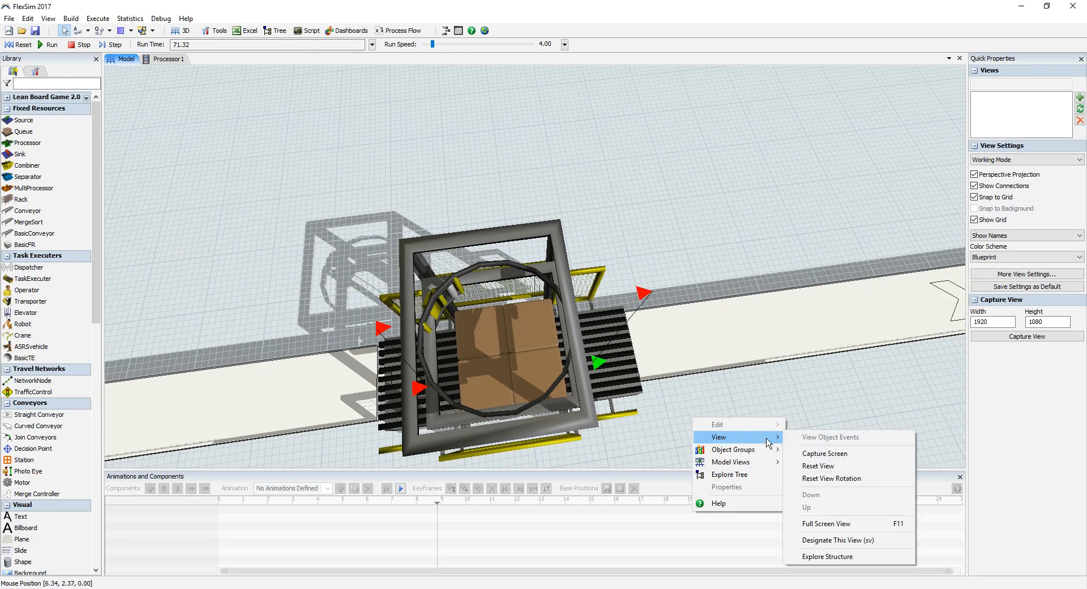
click(818, 465)
drag(772, 271, 608, 384)
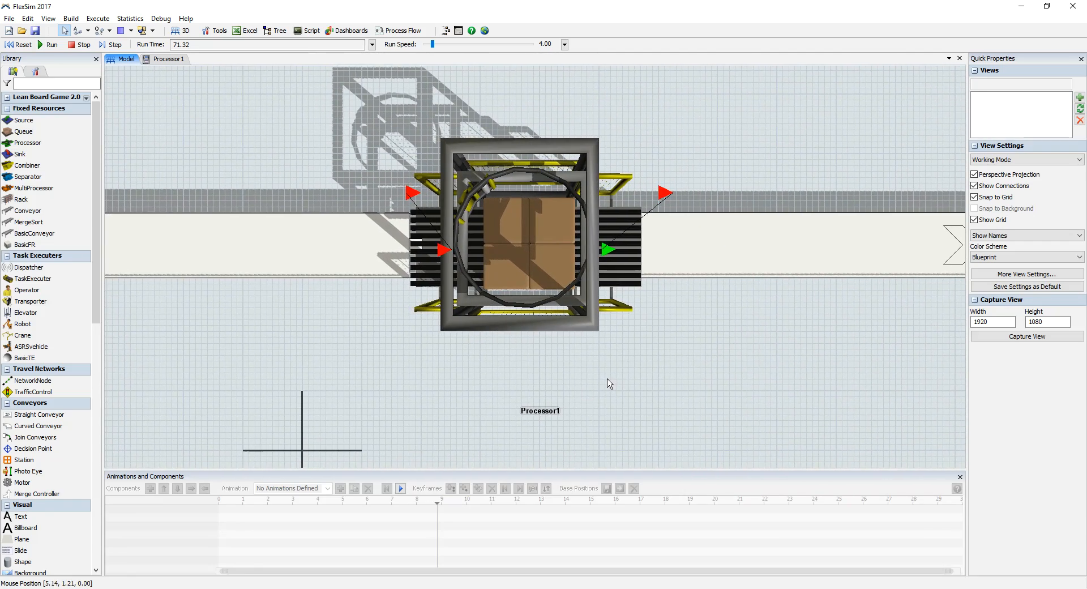
Lower the loaded pallet inside Processor1 onto the roller bed at Z 0.64 and check its X, Y and Z position
right_drag(609, 384, 565, 405)
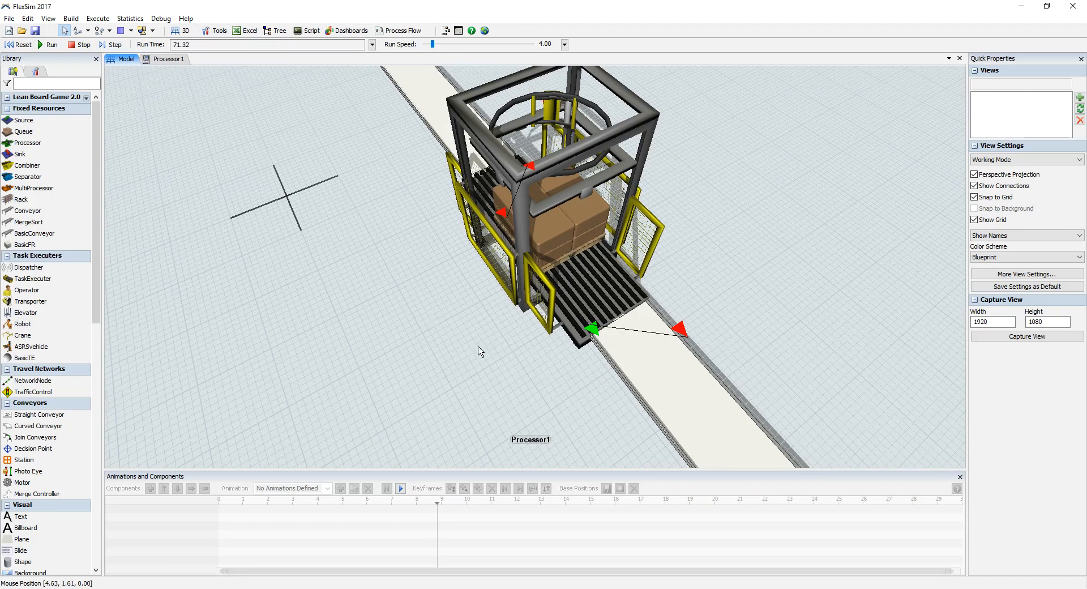
right_drag(478, 352, 515, 375)
scroll(486, 370, up, 3)
click(533, 211)
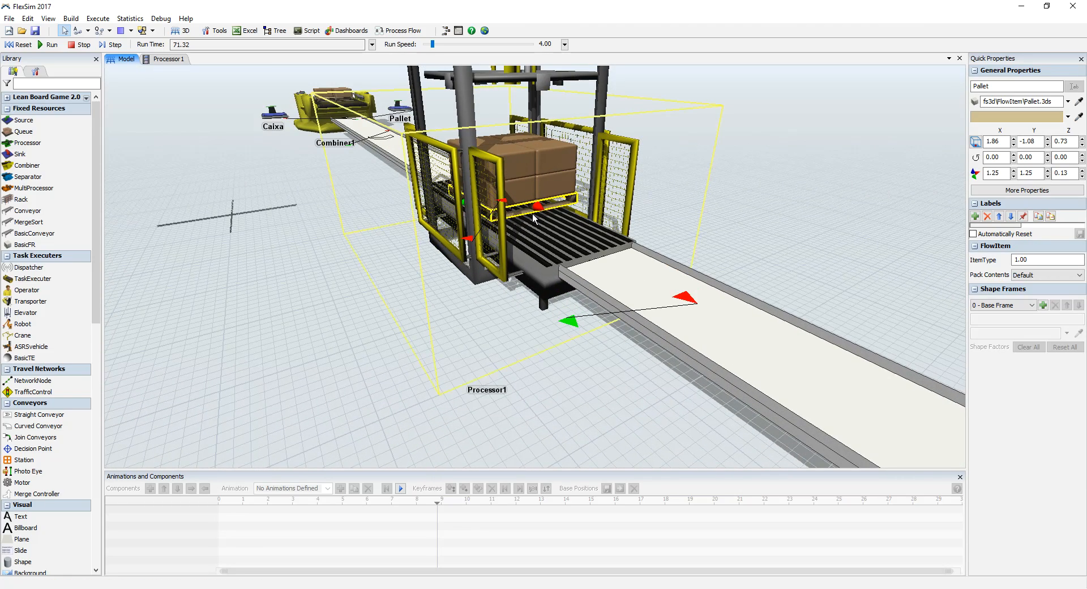
drag(534, 217, 534, 219)
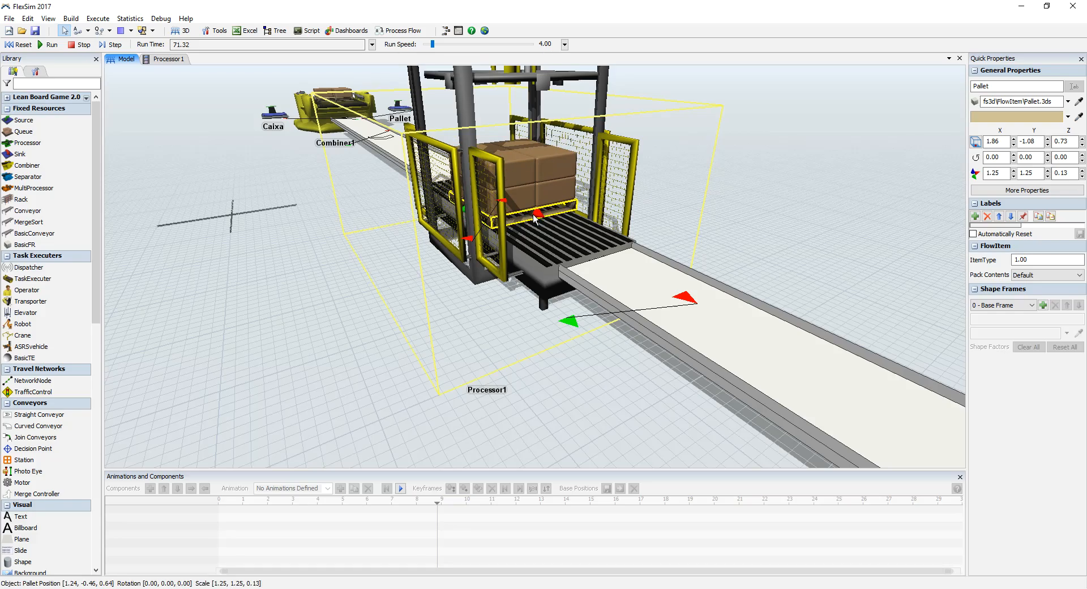
right_drag(562, 367, 498, 375)
click(525, 227)
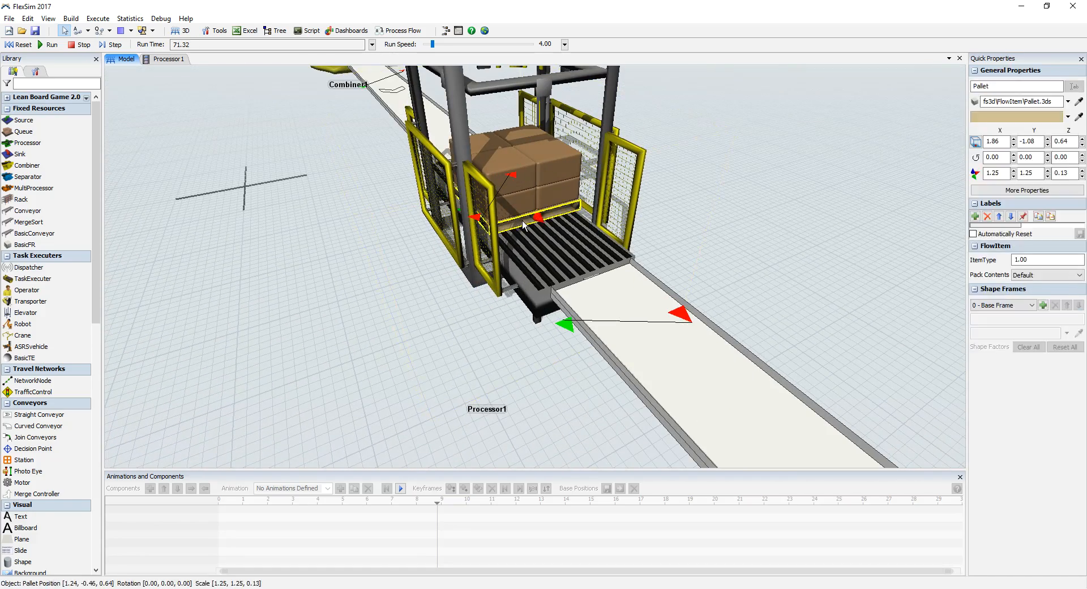
double_click(995, 141)
double_click(1030, 144)
double_click(1067, 143)
Add a Set Location action to the OnEntry trigger in Processor1's properties
double_click(461, 226)
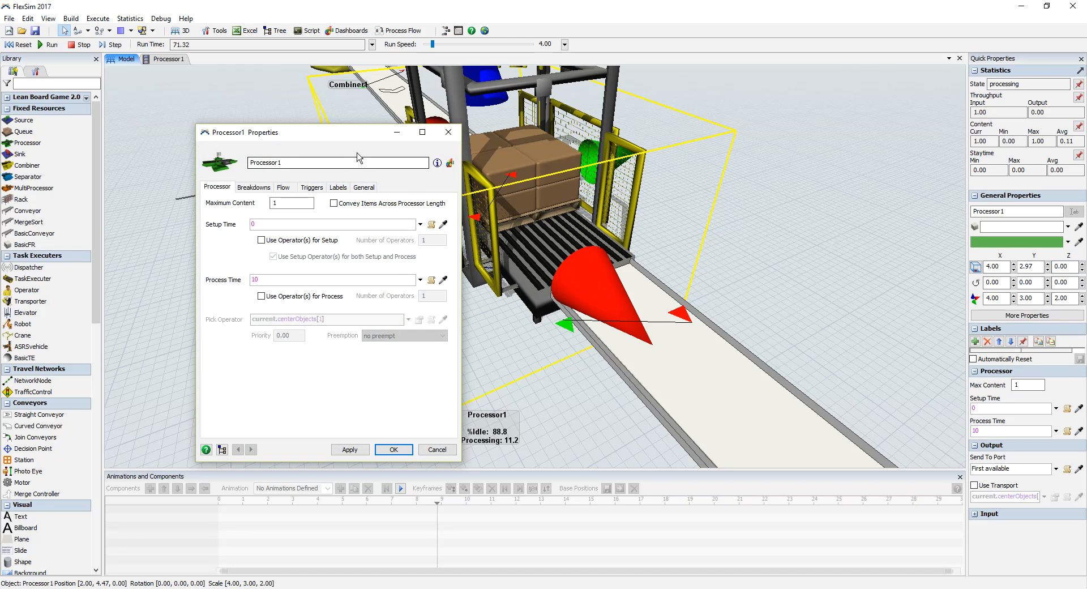
drag(335, 142, 220, 123)
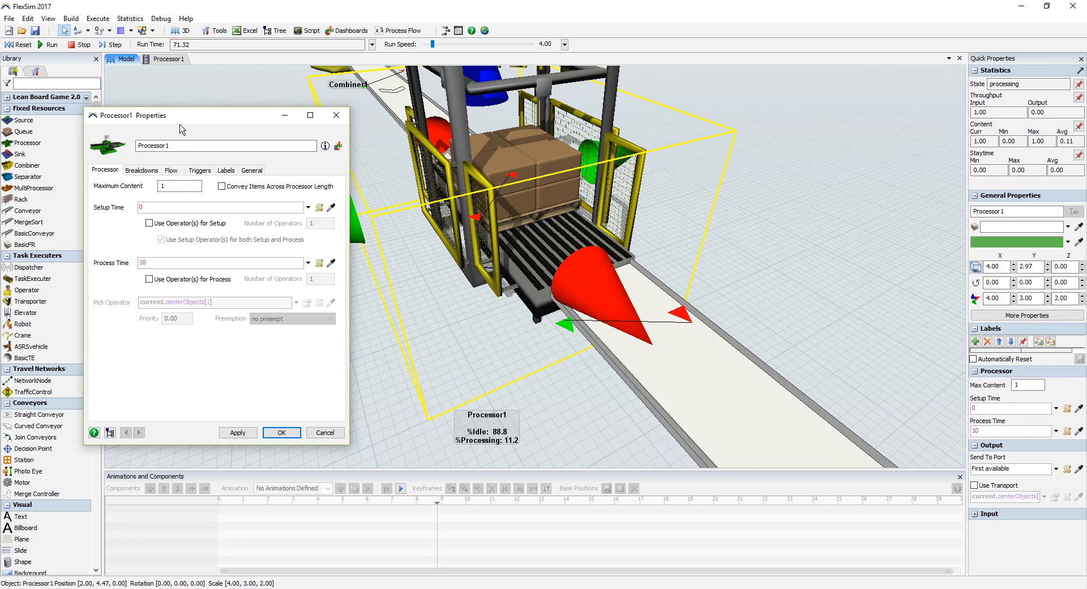
click(199, 169)
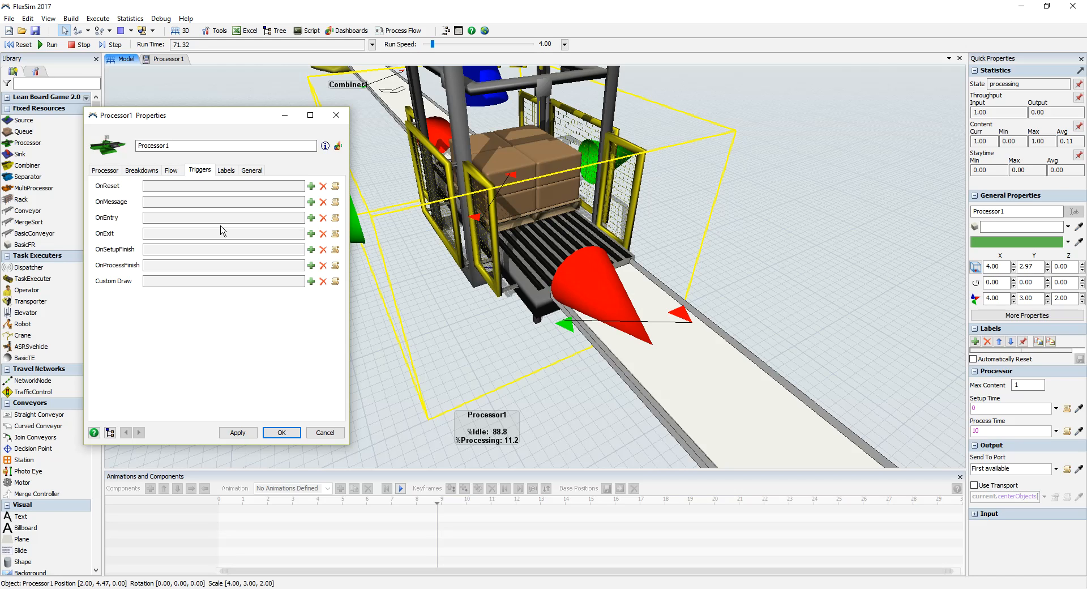
click(507, 231)
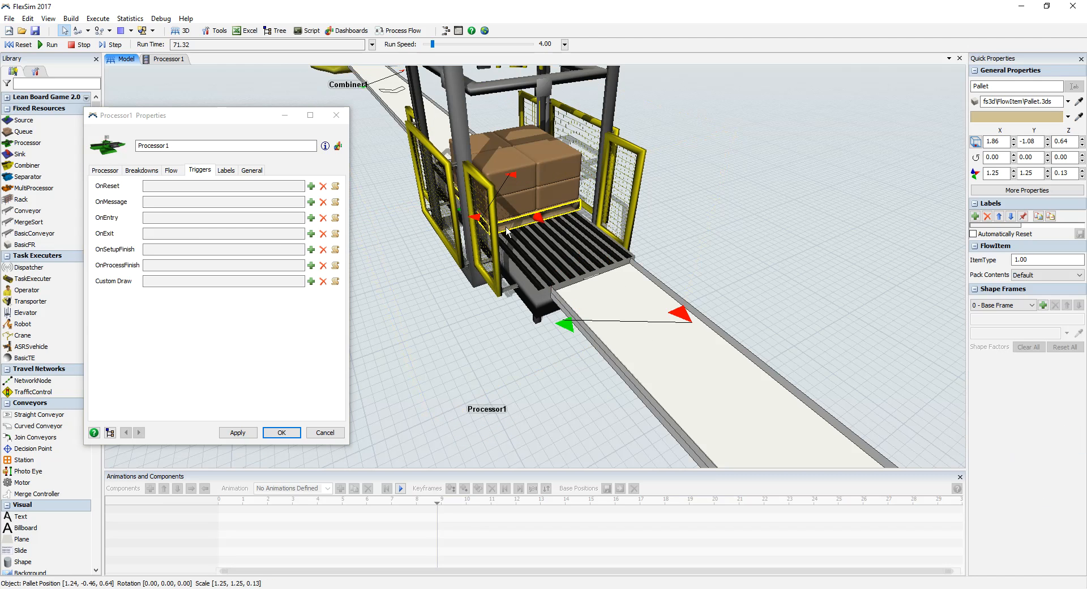
click(311, 218)
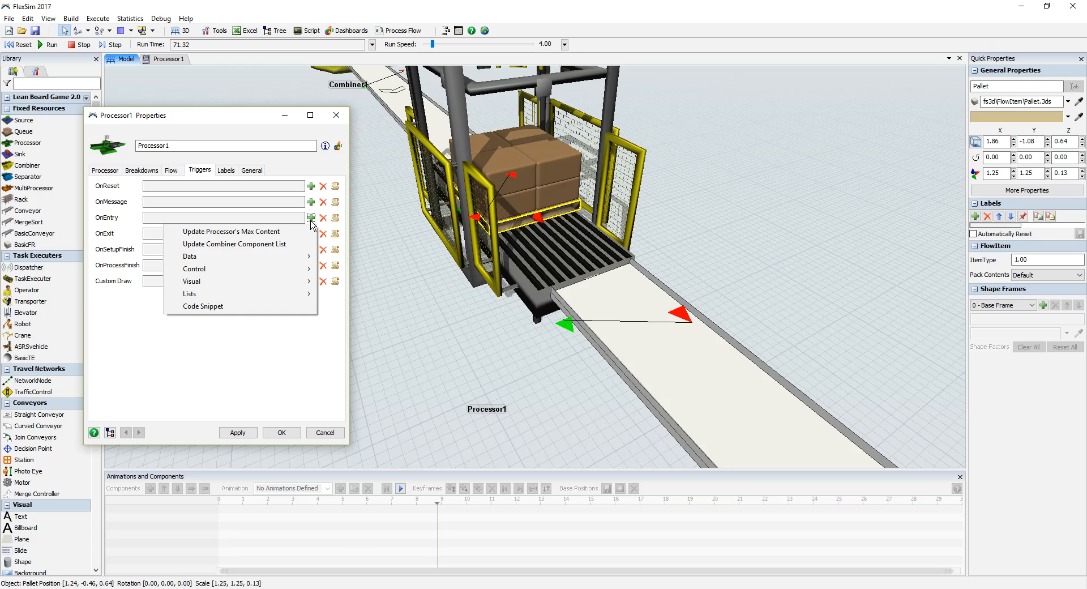
mouse_move(266, 283)
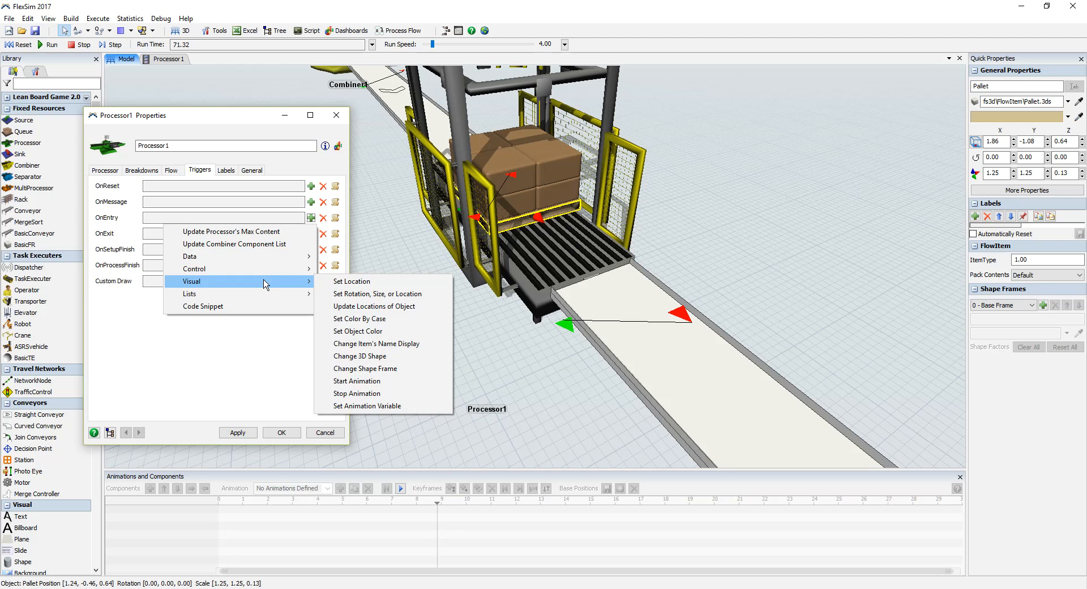
click(335, 282)
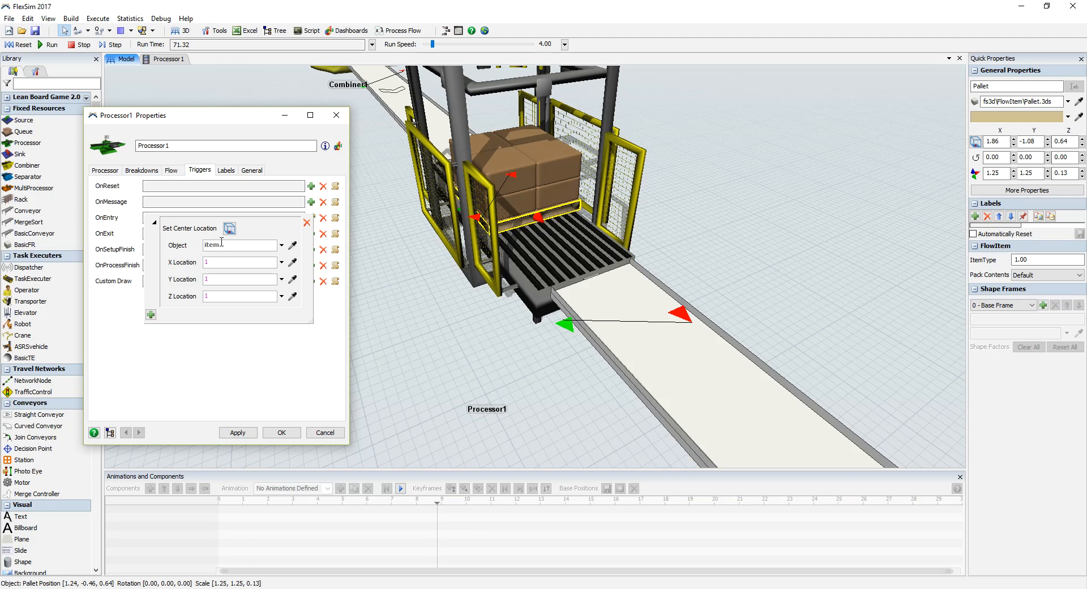
Set the entering item's centre location to X 1.86, Y -1.08, Z 0.64 and collapse that action's settings
drag(217, 262, 181, 254)
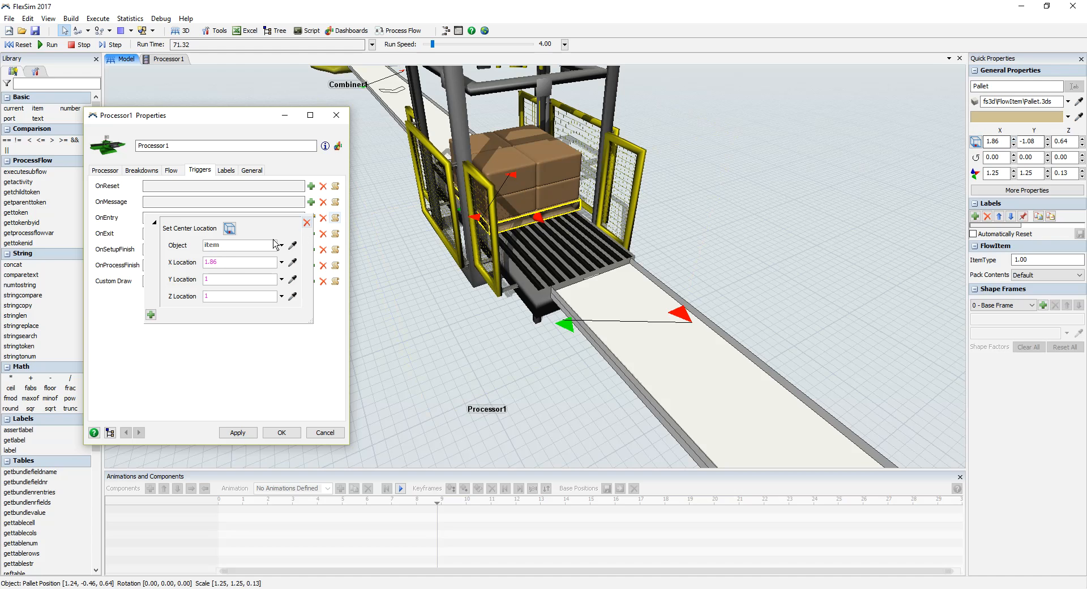
text(-1.08)
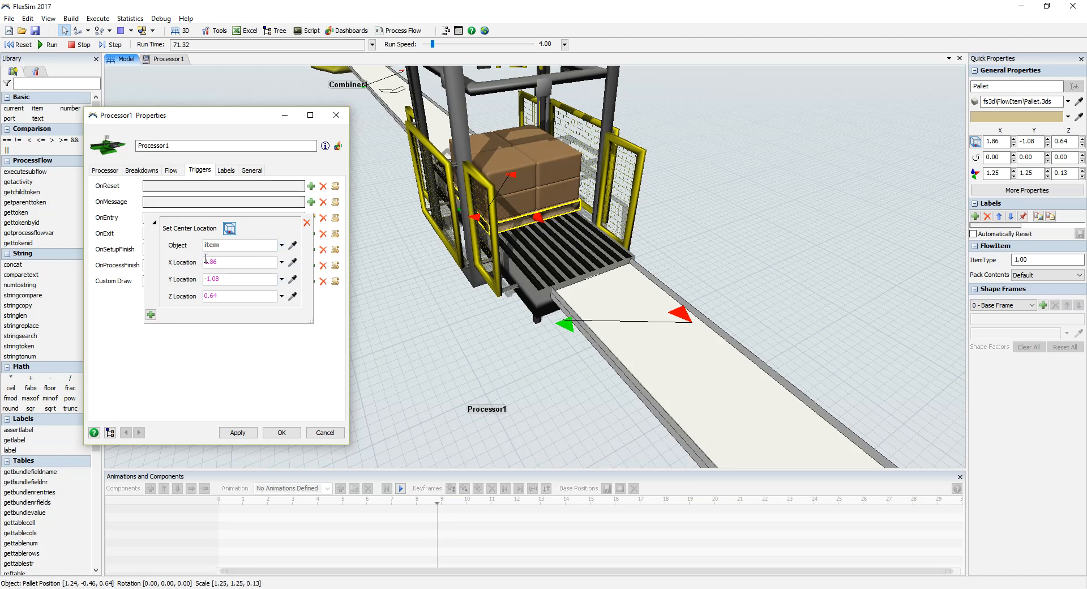
click(151, 315)
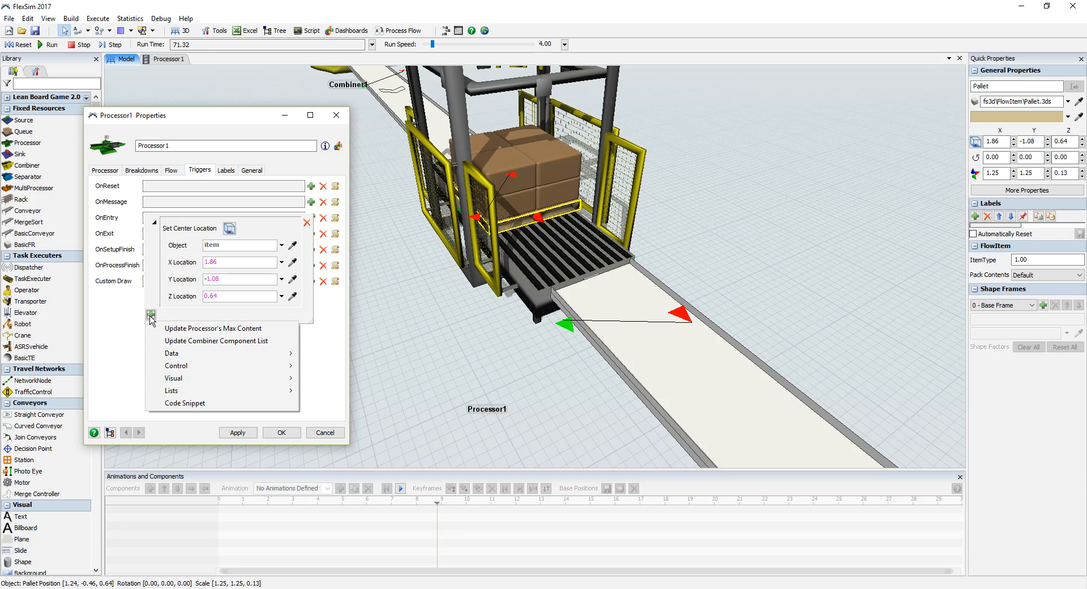
click(155, 224)
click(155, 224)
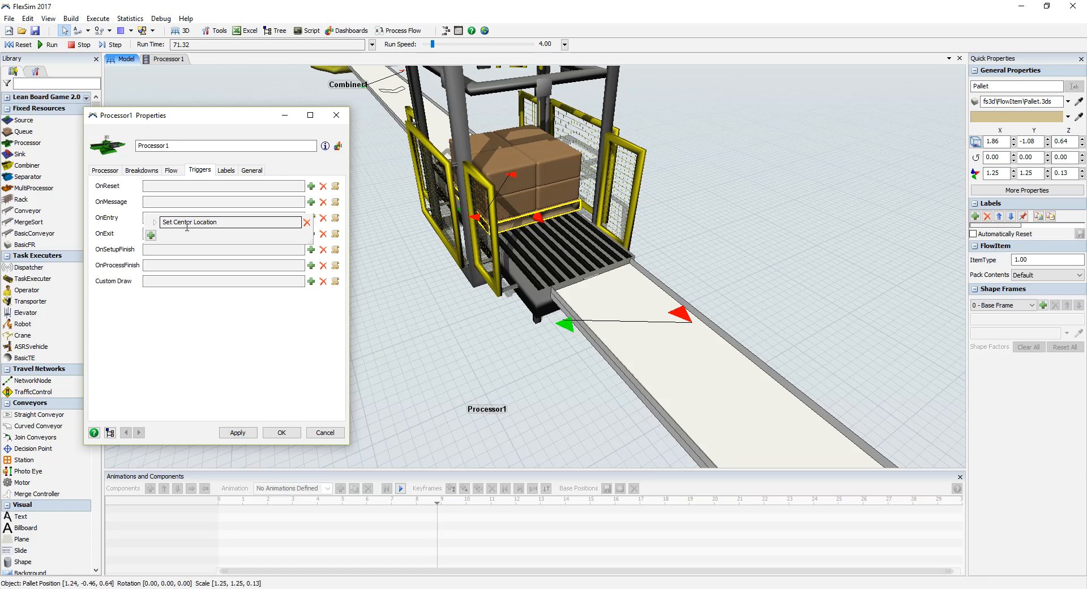
Add a Start Animation action for Animation1 to the same OnEntry trigger, then apply and close the properties
click(152, 235)
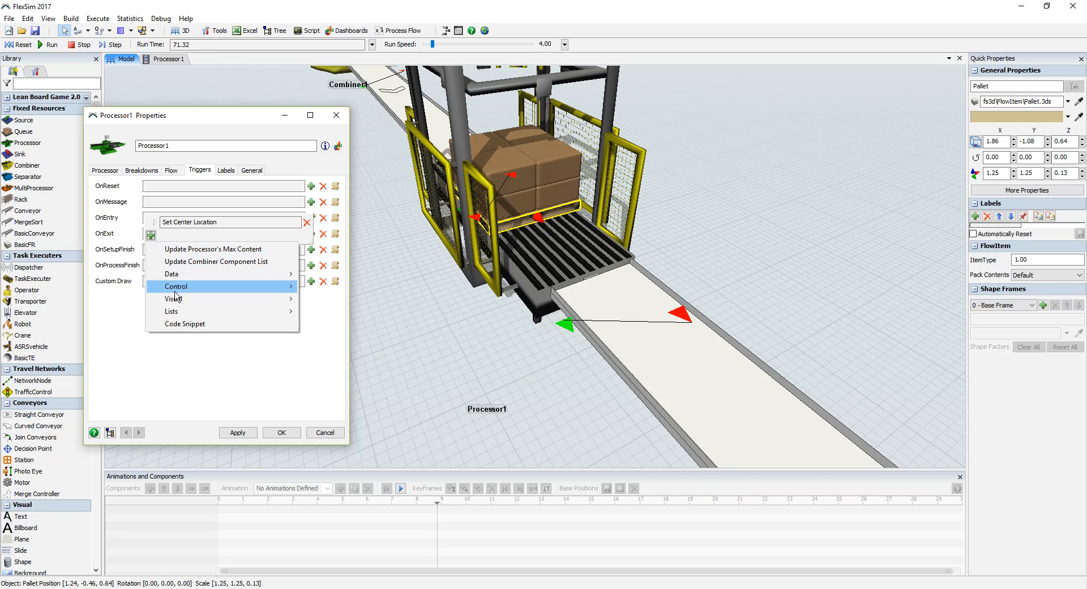
mouse_move(180, 304)
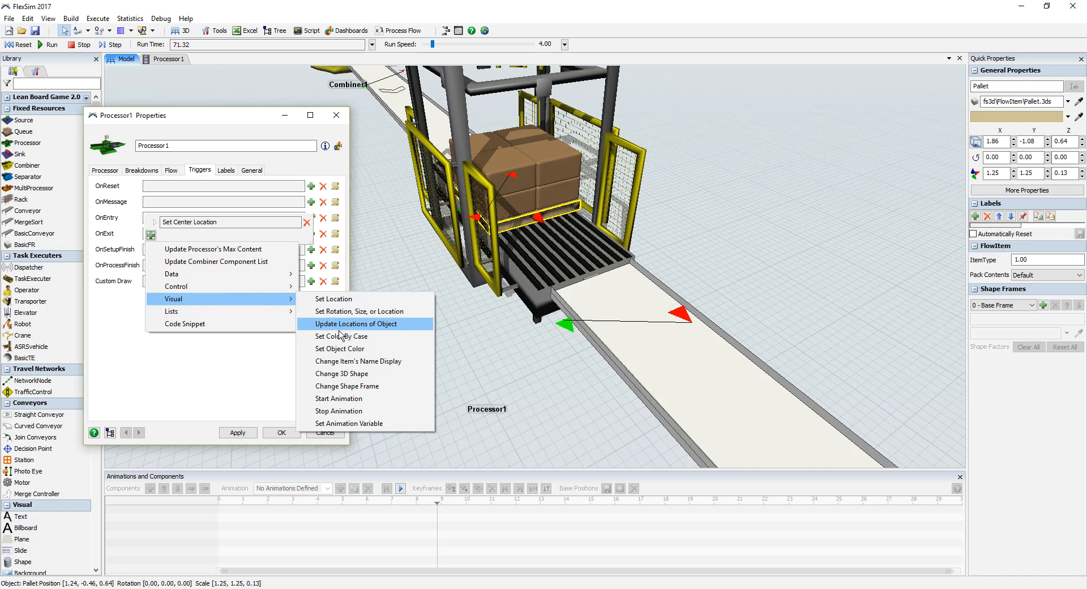
click(351, 398)
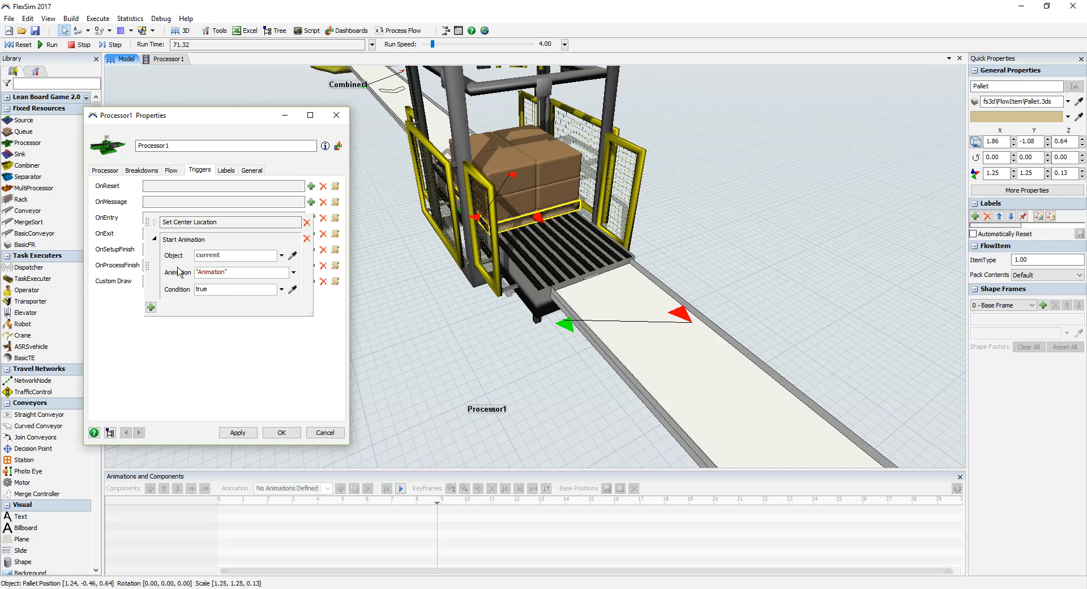
click(292, 275)
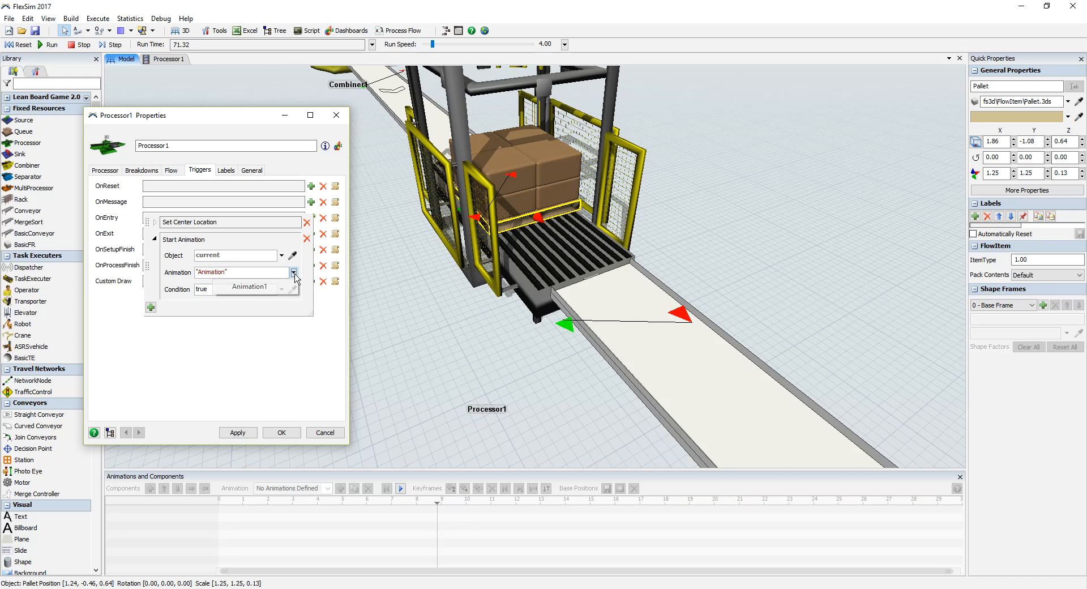
click(258, 287)
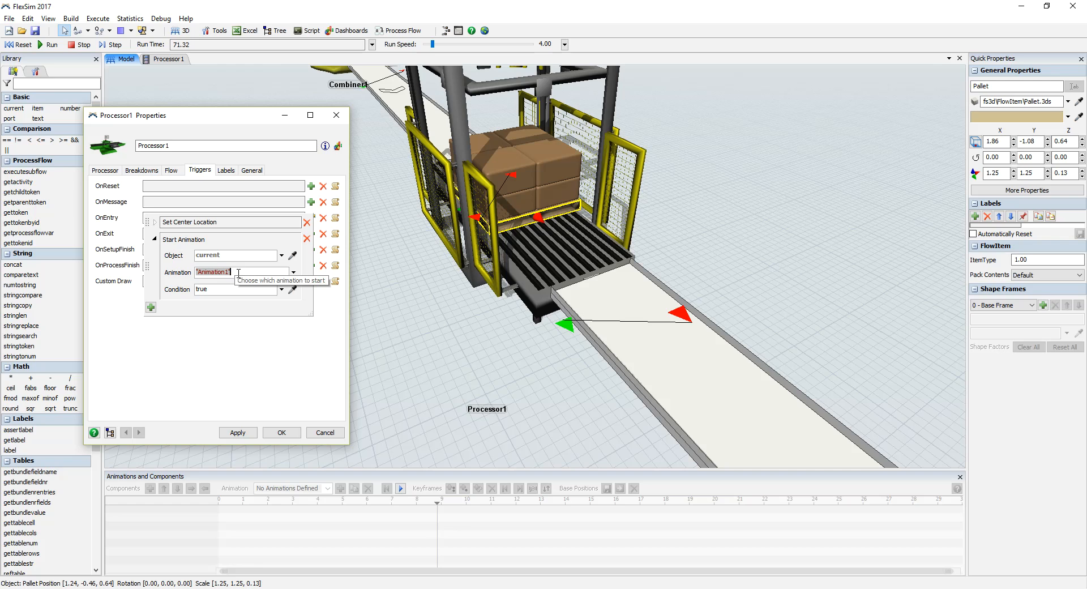
click(293, 272)
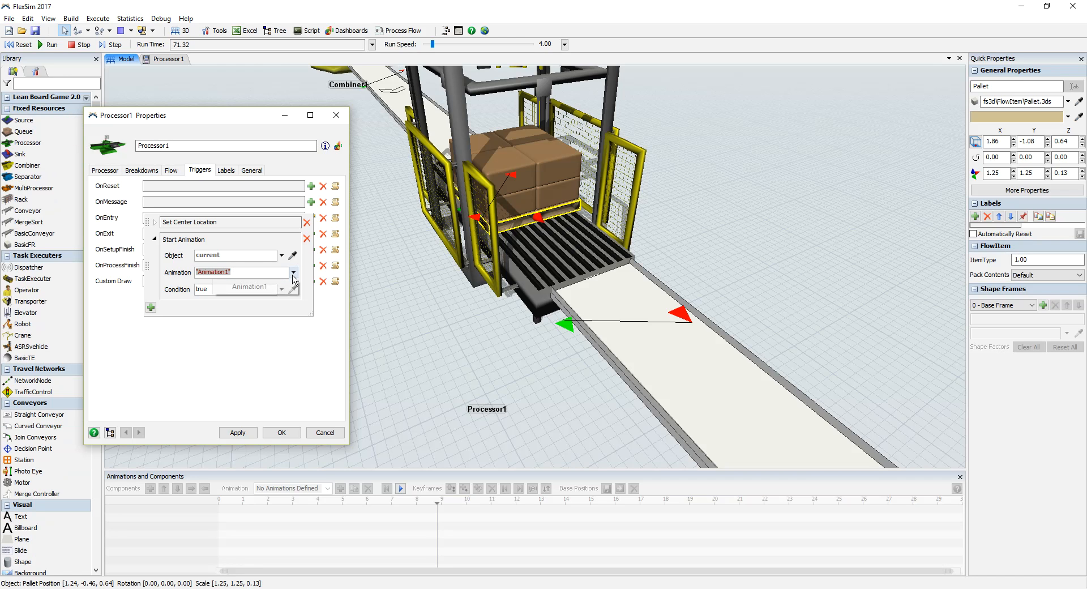
click(258, 287)
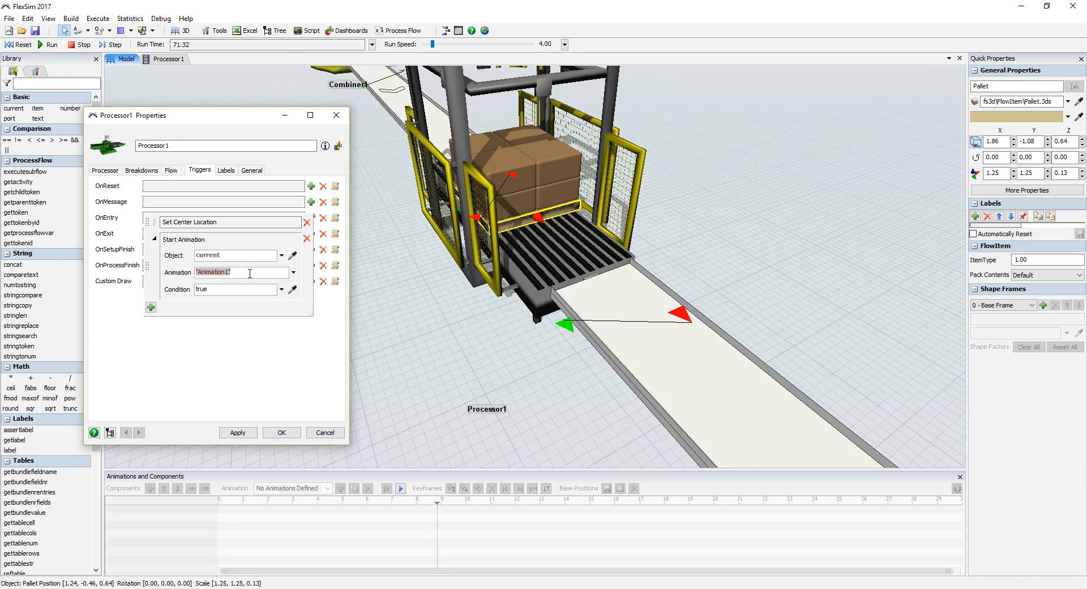
click(293, 272)
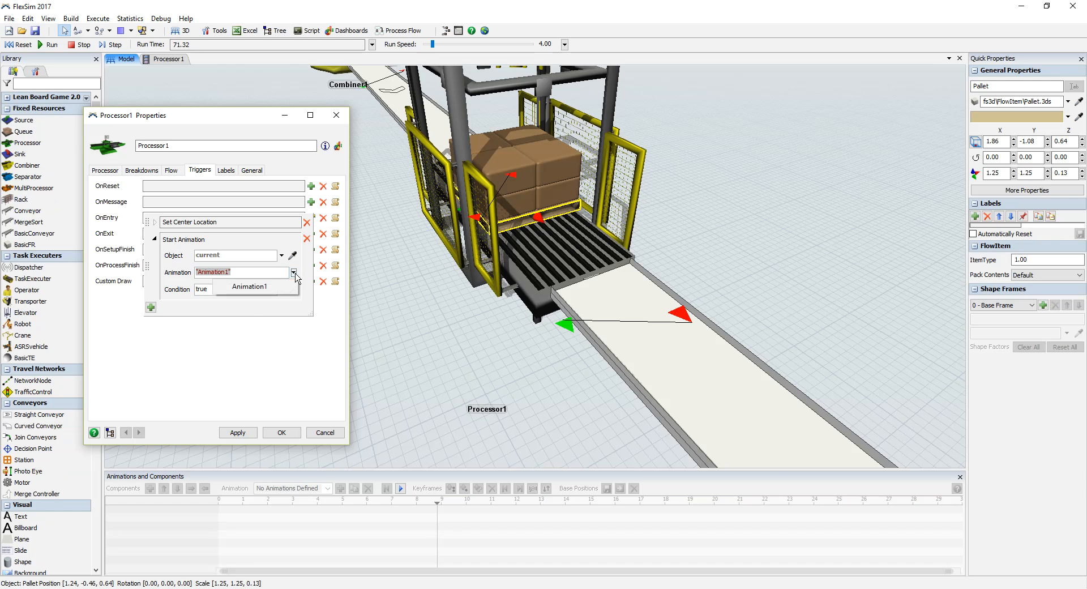
click(262, 287)
click(243, 434)
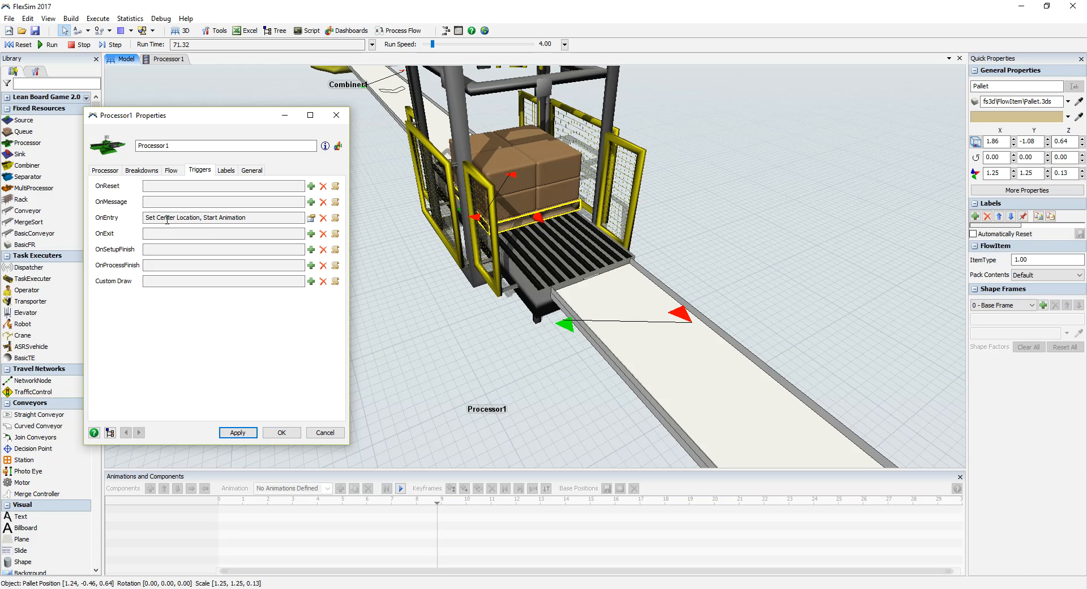
click(280, 434)
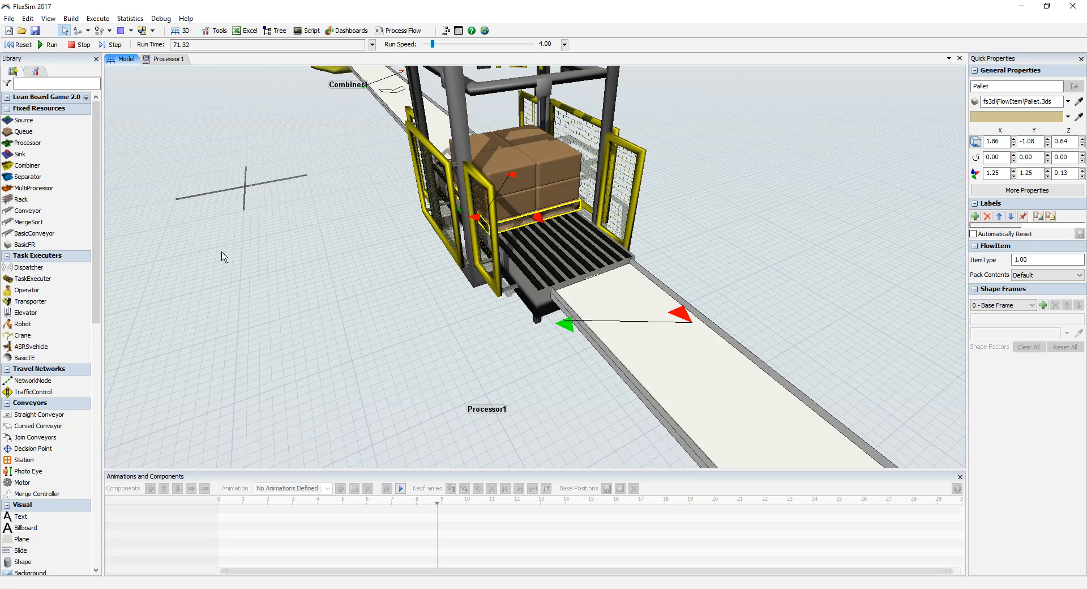
Reset the model and check the actions assigned to Processor1's OnEntry trigger
click(19, 45)
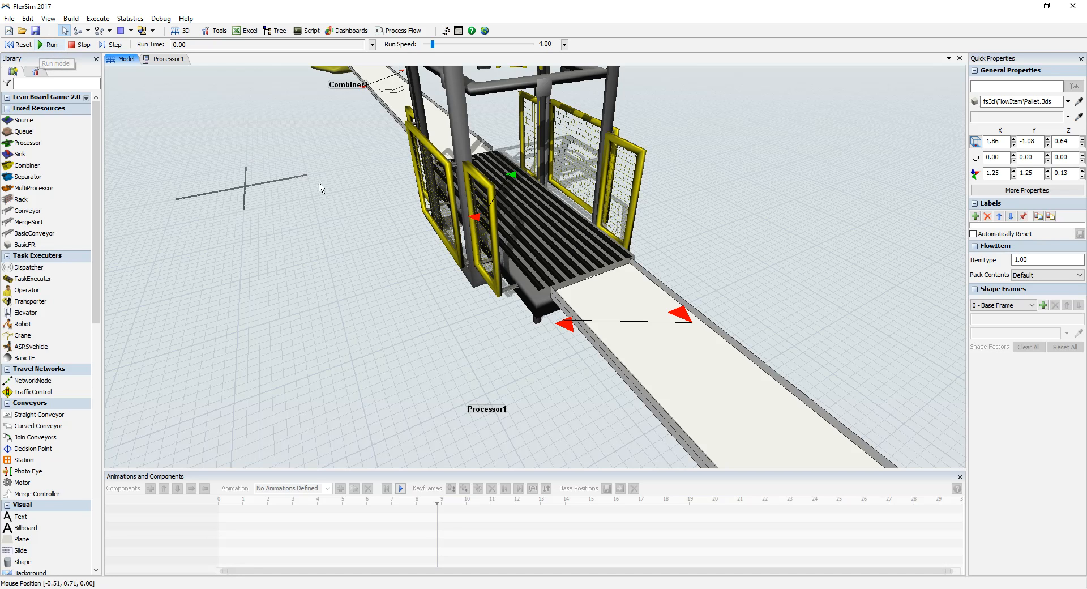
double_click(498, 247)
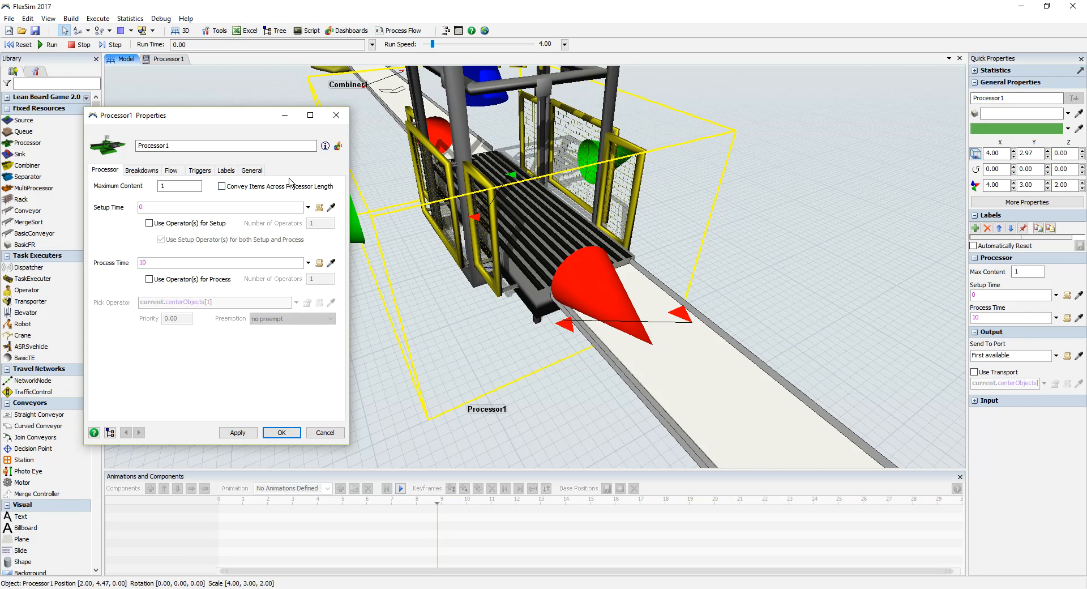
click(200, 171)
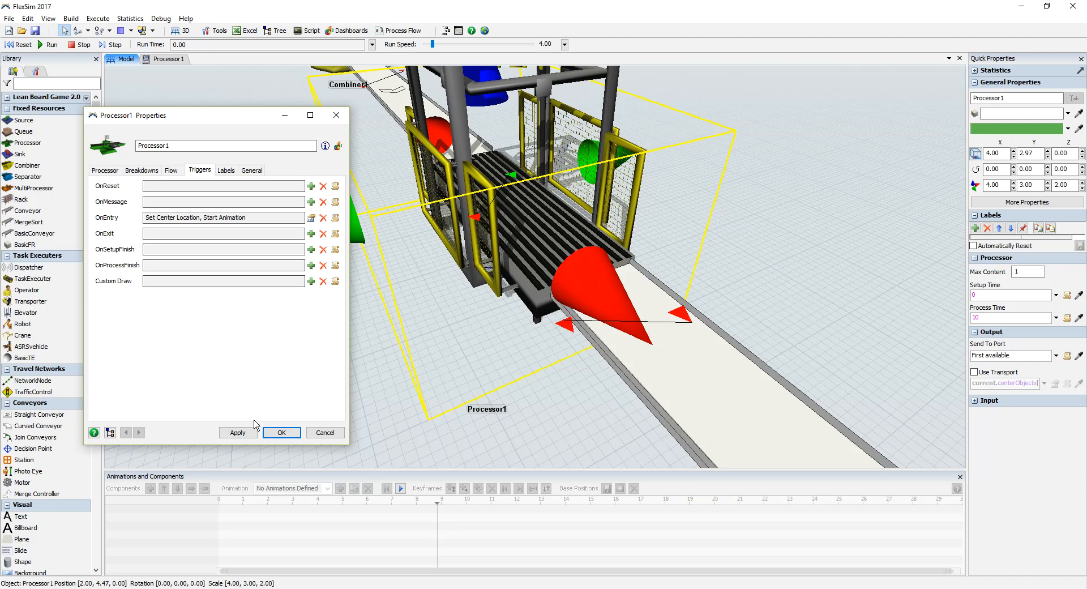
click(282, 432)
Reset and run the simulation, stepping ahead through events to watch pallets pass through the animated wrapper machine
click(24, 45)
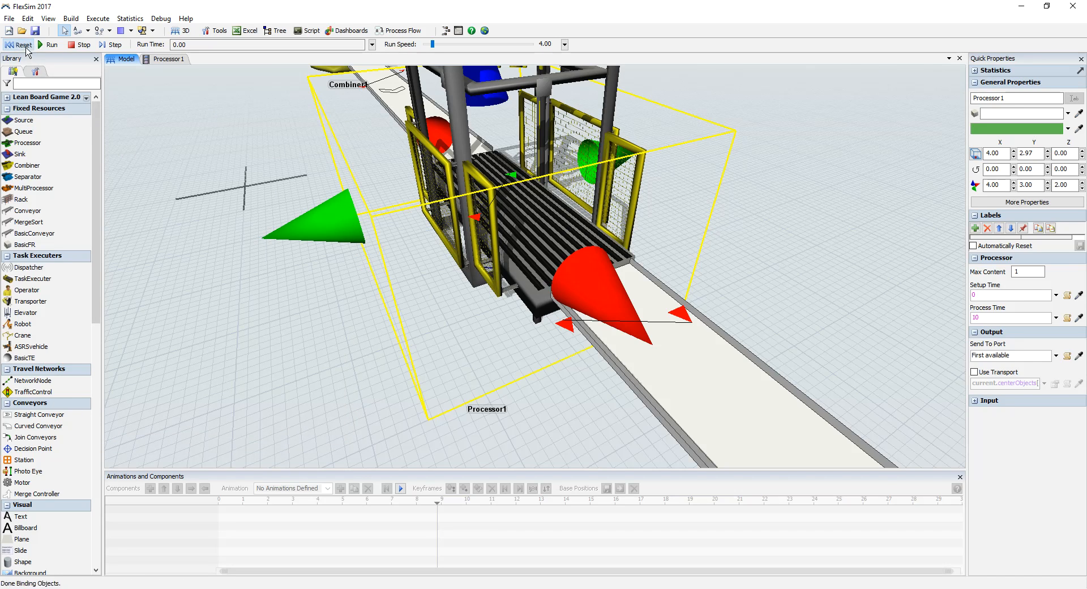
click(49, 45)
right_drag(256, 362, 320, 330)
scroll(326, 324, down, 4)
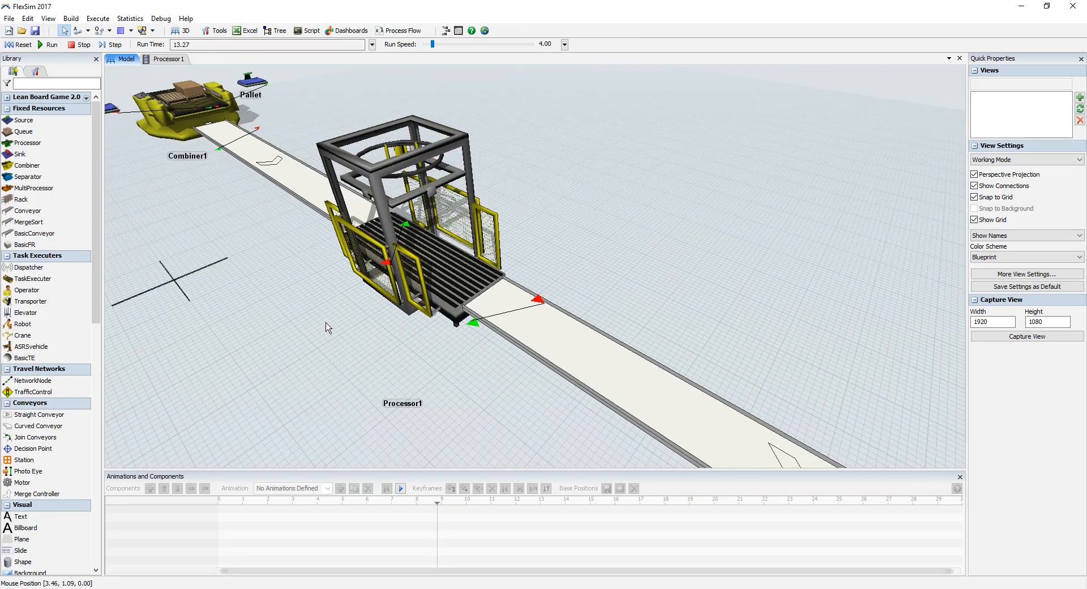
scroll(323, 339, down, 1)
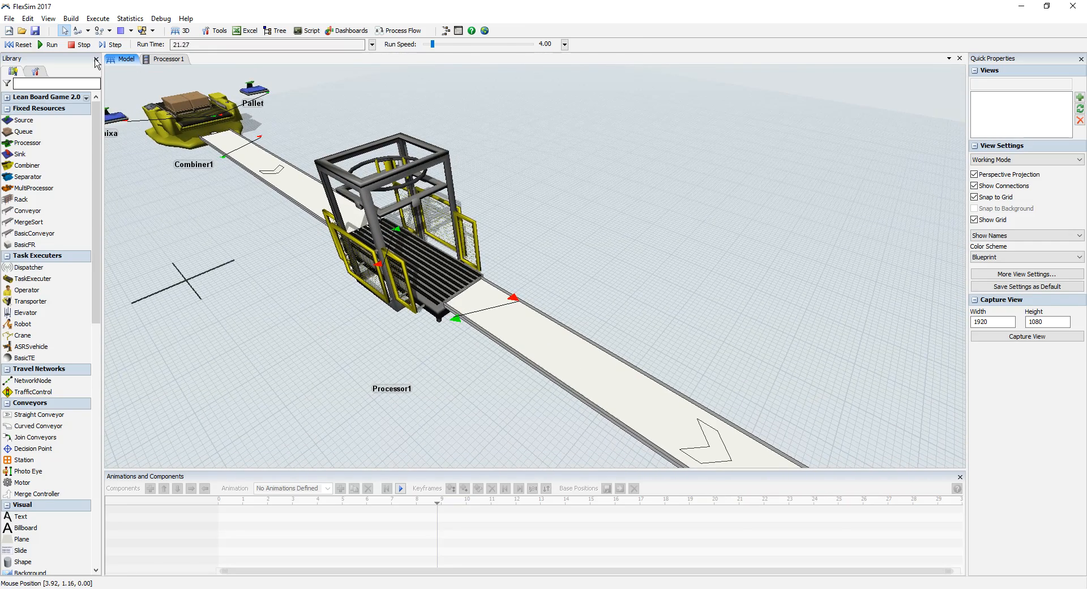
click(110, 47)
click(110, 47)
click(110, 47)
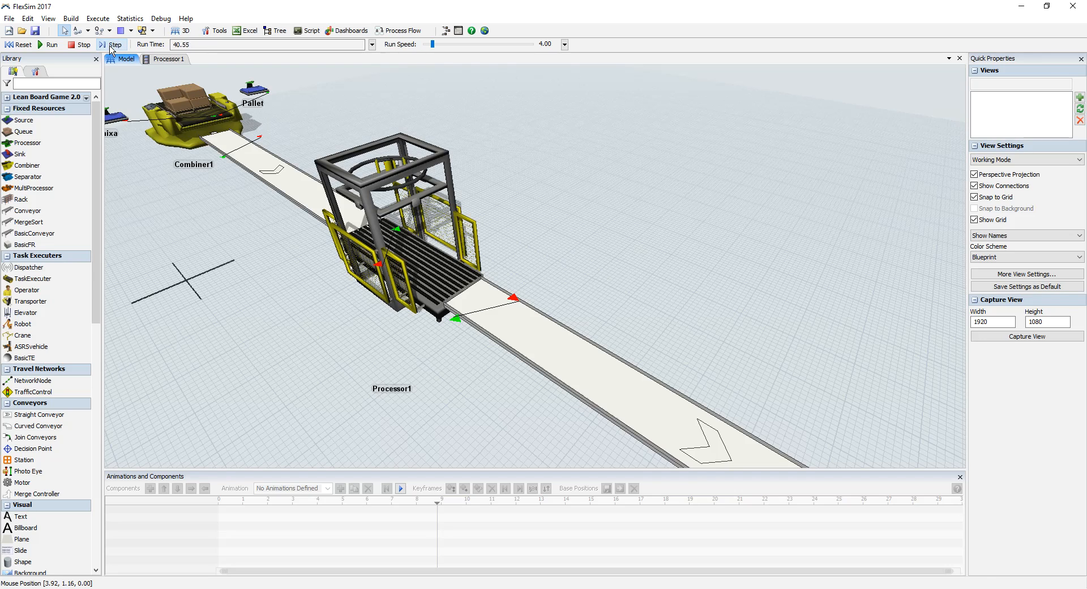
click(110, 46)
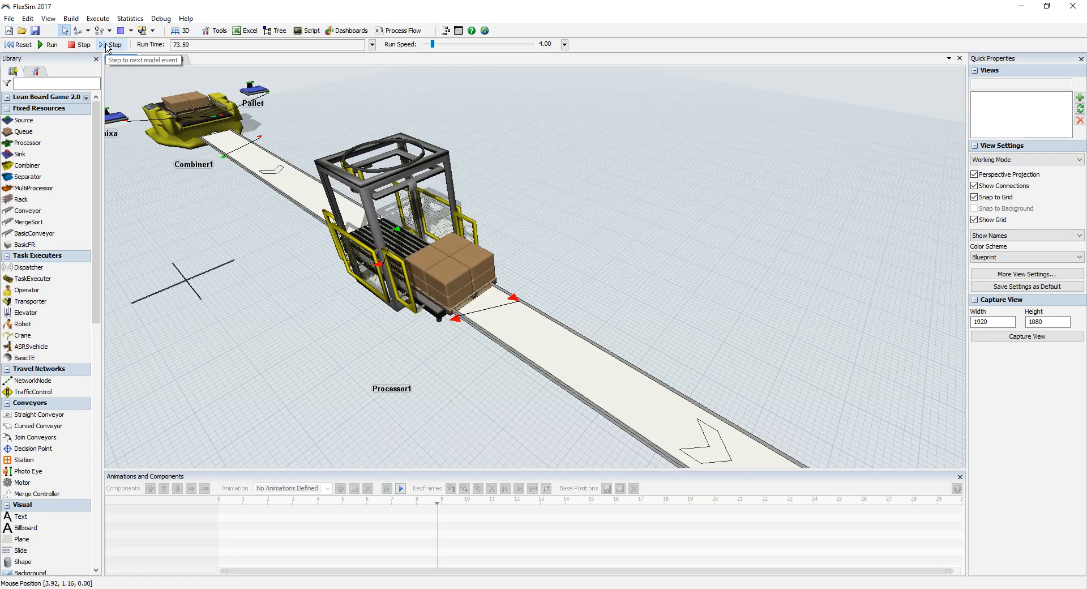
drag(323, 351, 352, 307)
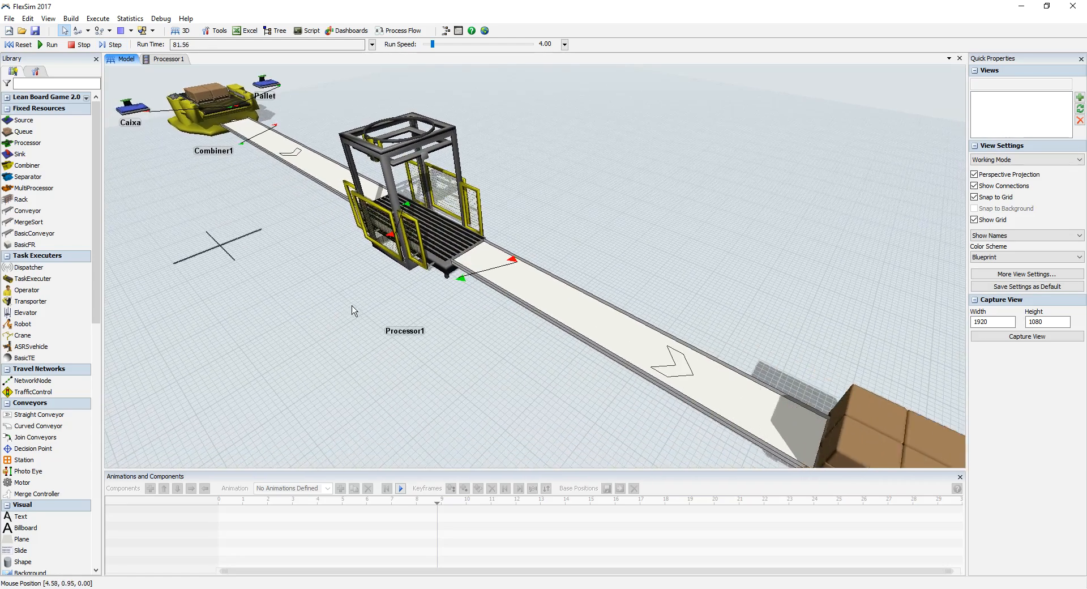
scroll(351, 306, down, 1)
scroll(367, 321, up, 1)
scroll(372, 327, down, 3)
scroll(384, 335, up, 2)
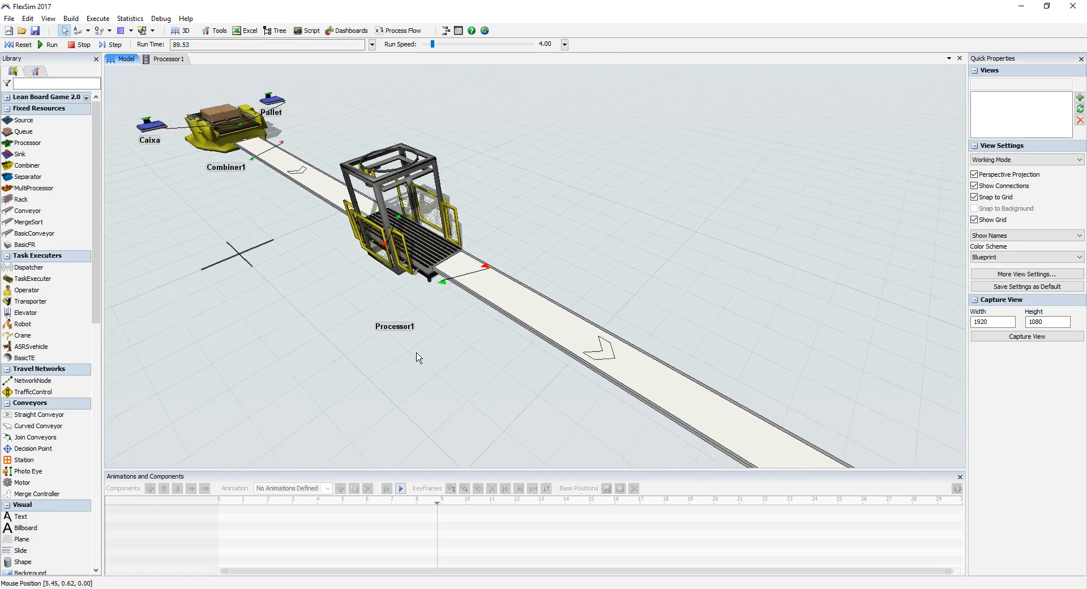
Turn off the display of connections between objects in the 3D model view
scroll(420, 354, down, 3)
scroll(434, 351, down, 3)
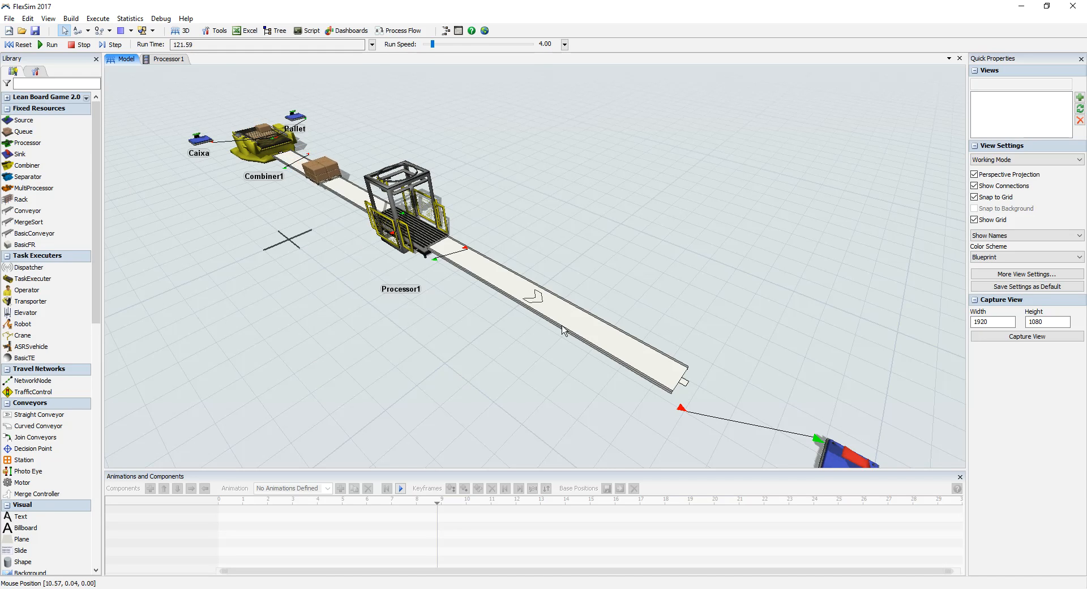
click(975, 186)
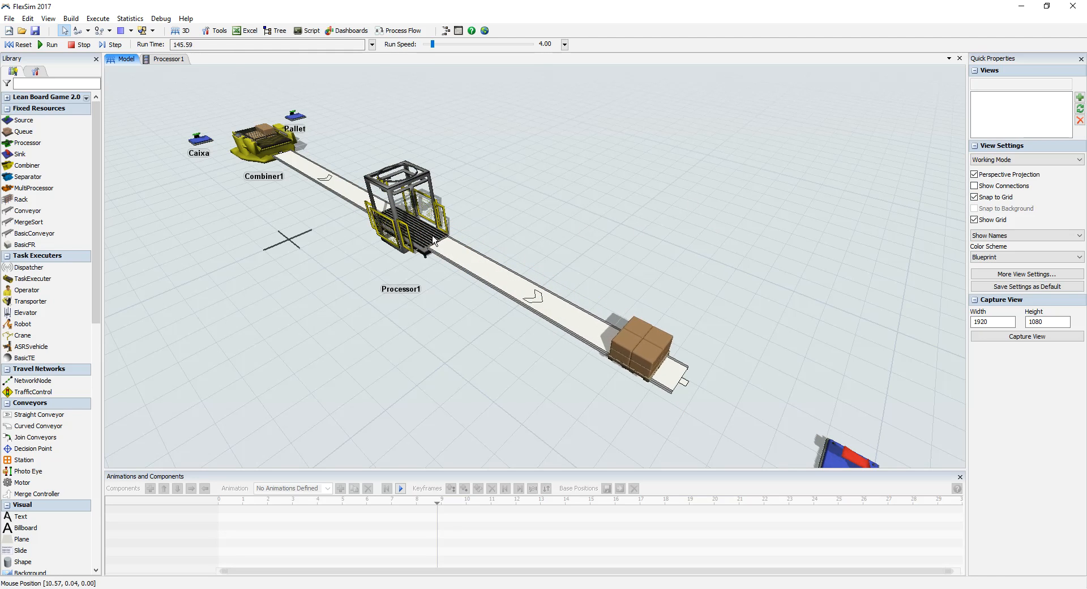
Turn on Draw Render Mode in the general system properties of the conveyor after Processor1 and apply it
click(473, 270)
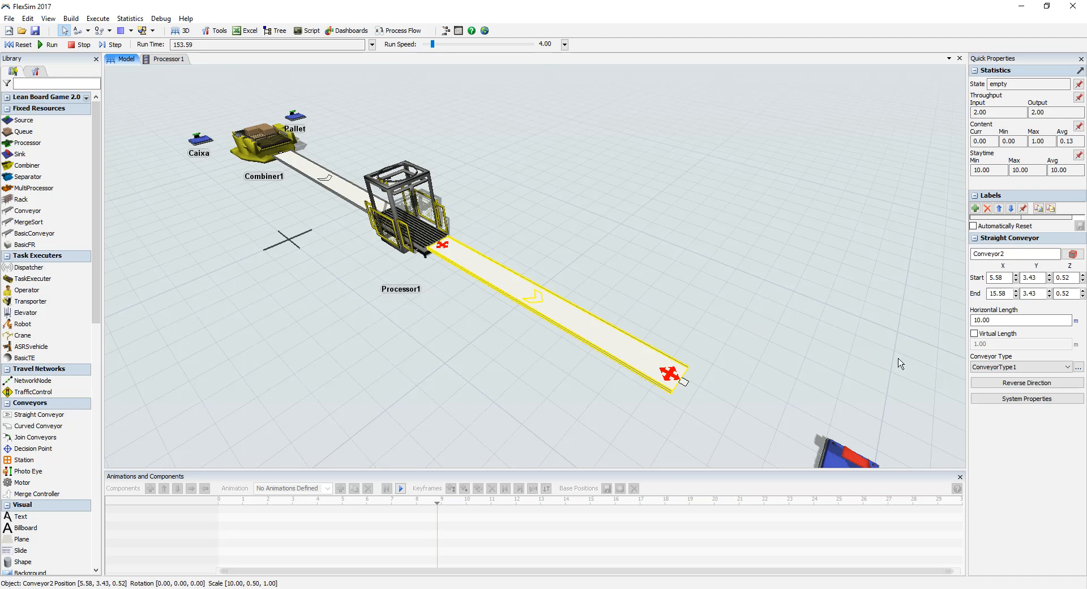
click(1004, 398)
drag(262, 71, 725, 100)
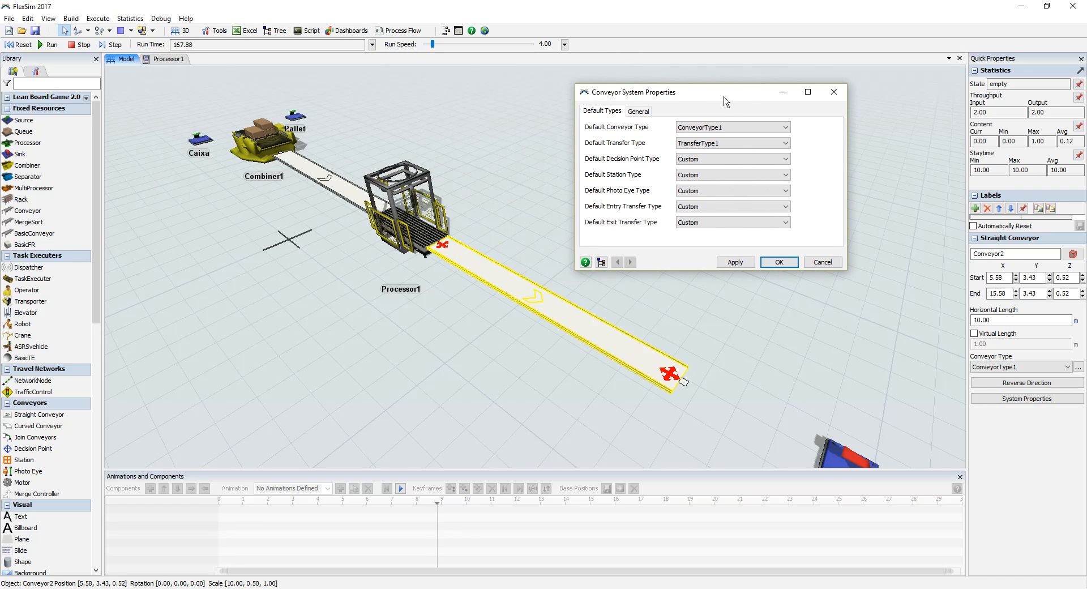
click(641, 112)
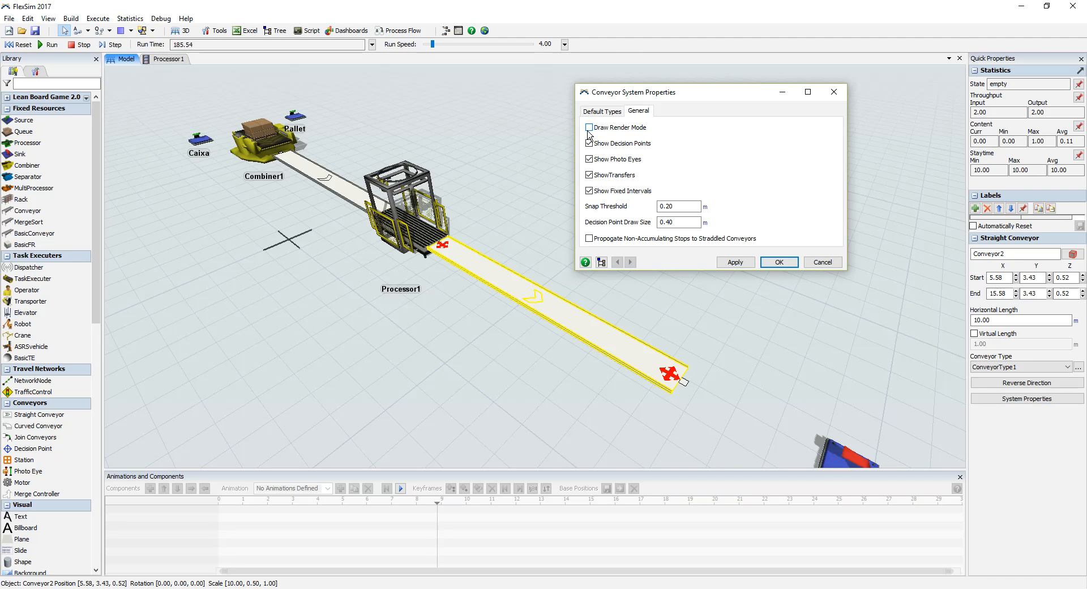
click(746, 265)
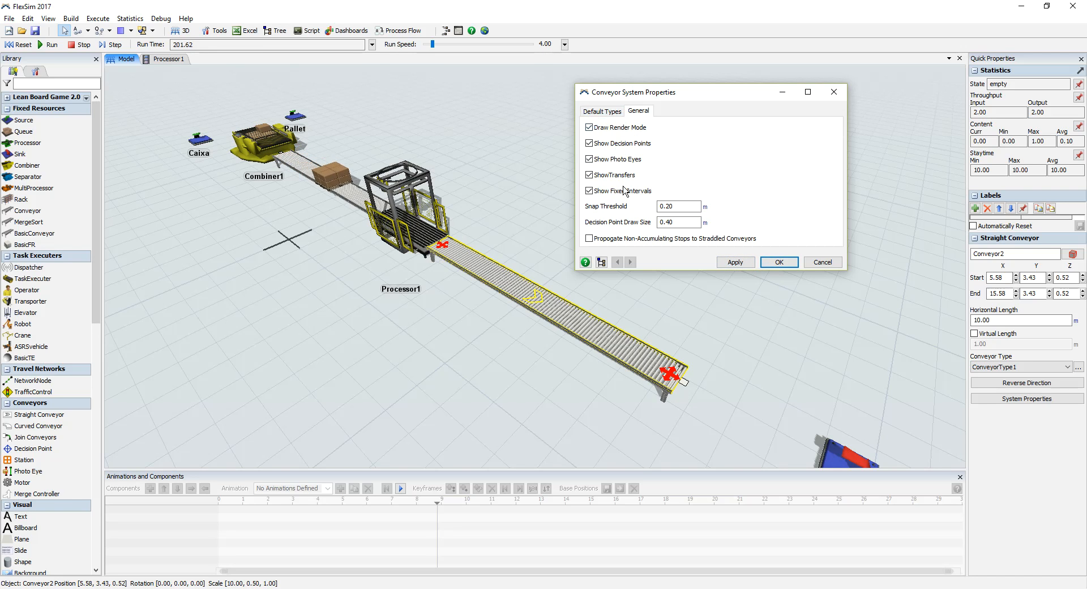
Switch Draw Render Mode off and back on to compare the conveyors' appearance, and confirm the conveyor system properties
click(591, 130)
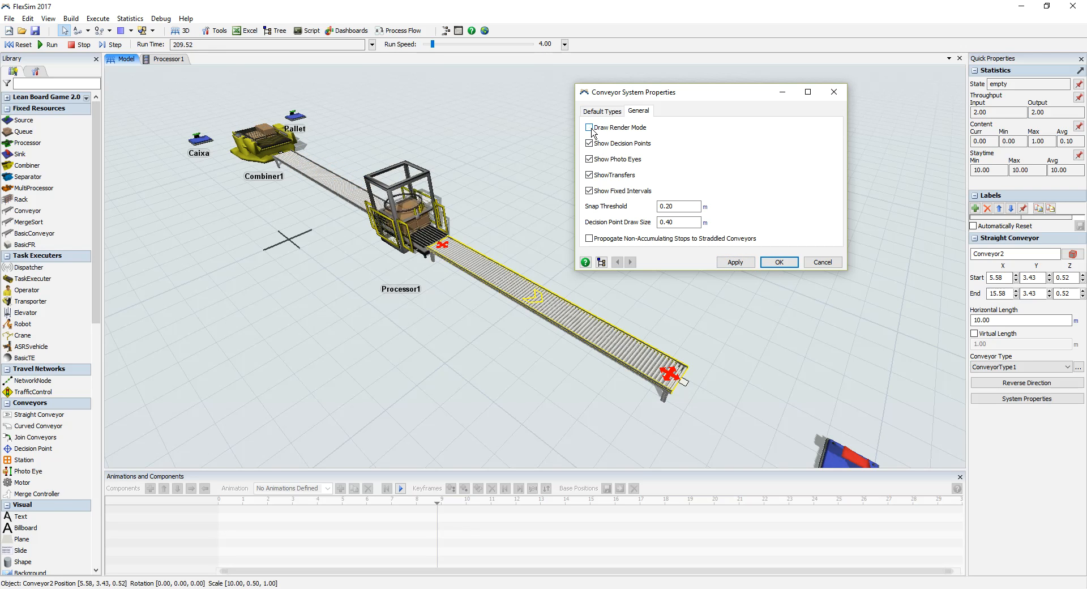
click(730, 263)
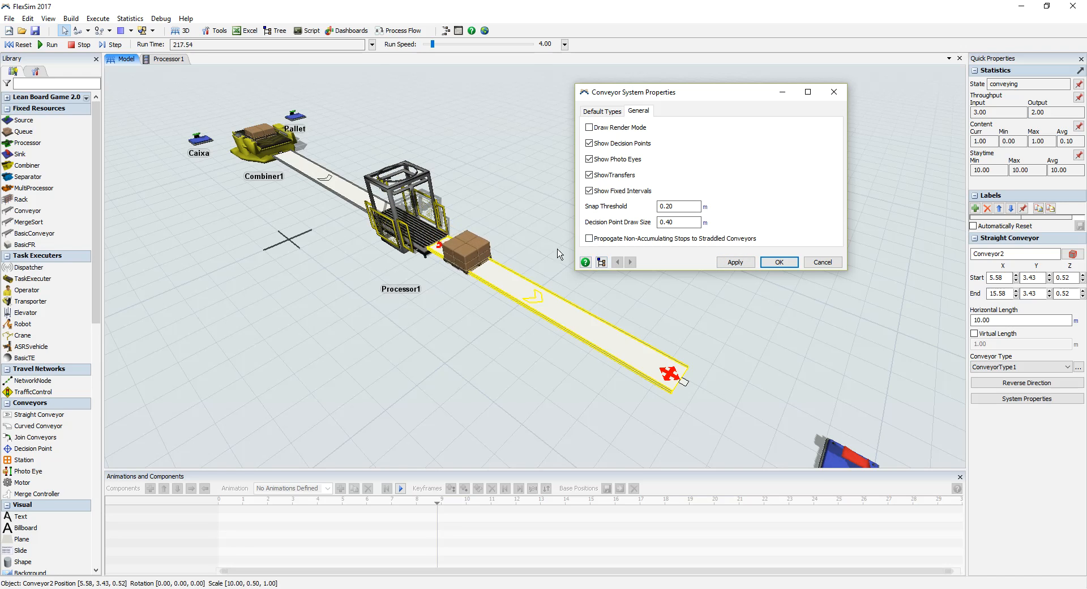
click(731, 264)
click(783, 265)
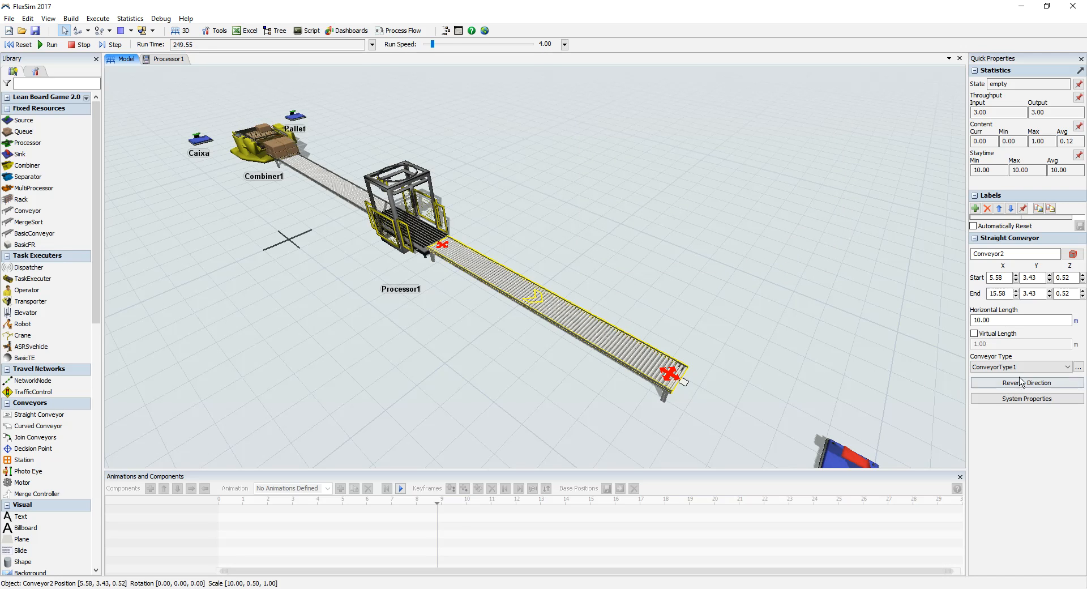
Reopen the conveyor system properties, check the general display options, then close them and deselect the conveyor
click(1020, 399)
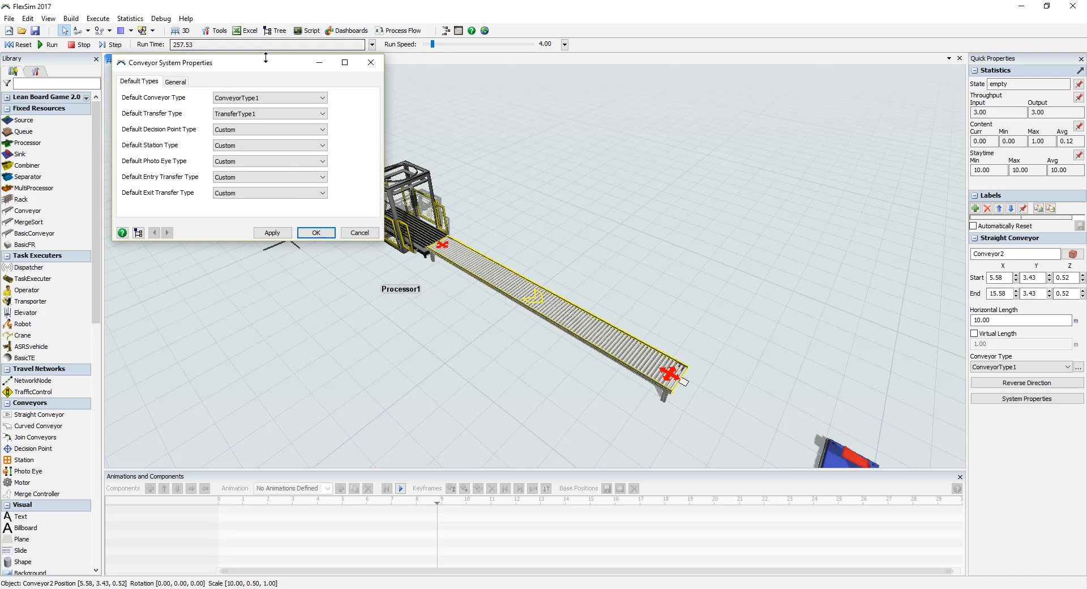
drag(176, 62, 647, 85)
click(647, 107)
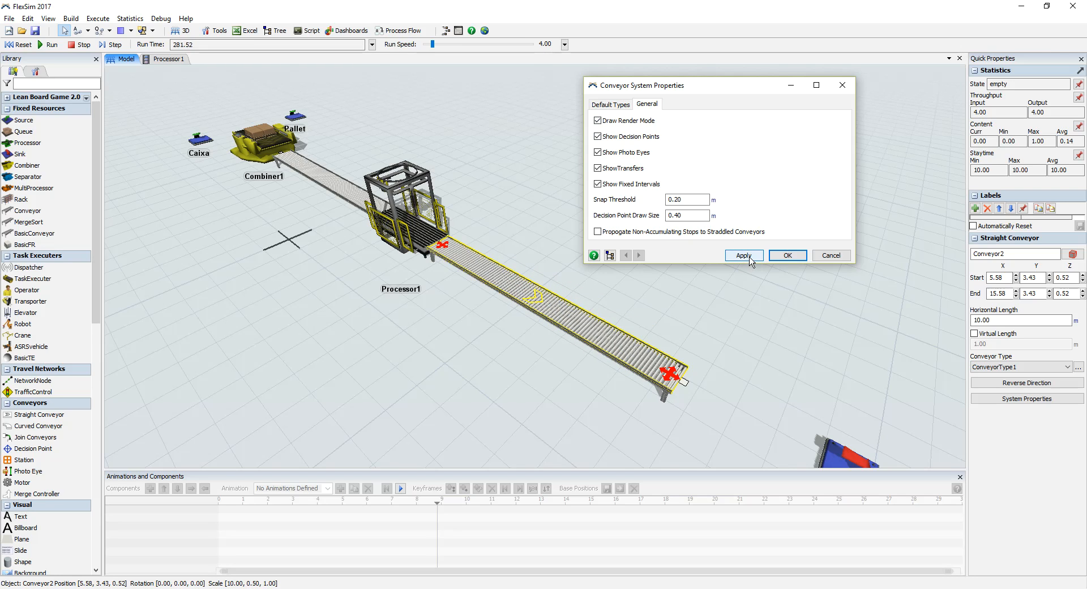
click(786, 255)
click(696, 344)
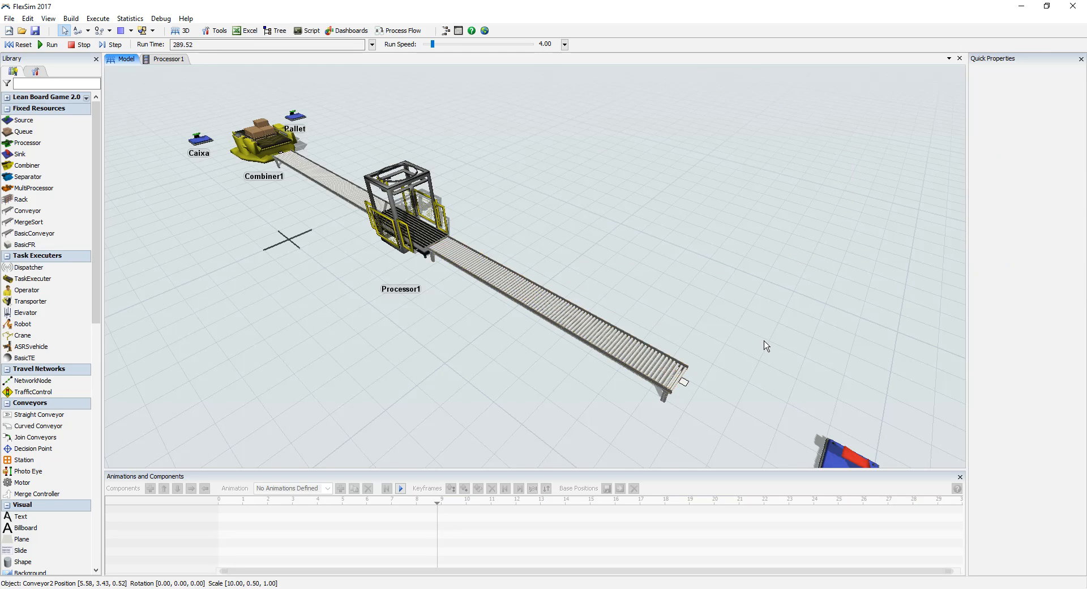
Move the sink closer to the end of the exit conveyor, to about X 17.53, Y 3.47
drag(849, 434, 751, 438)
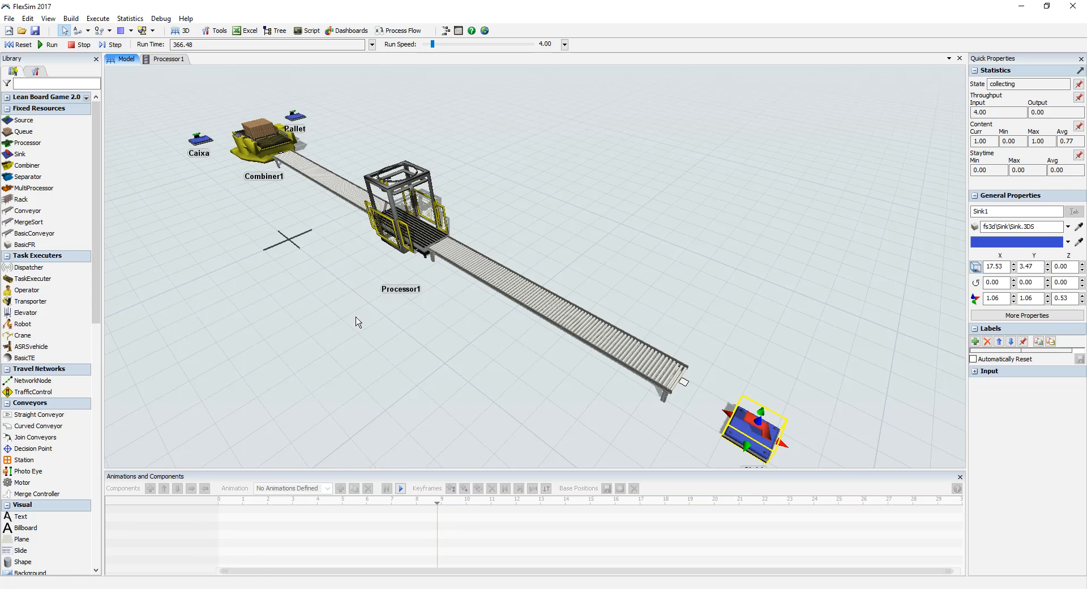
click(363, 350)
Watch the wrapper machine up close as pallets run along the roller conveyors, and stop the simulation
scroll(365, 348, up, 5)
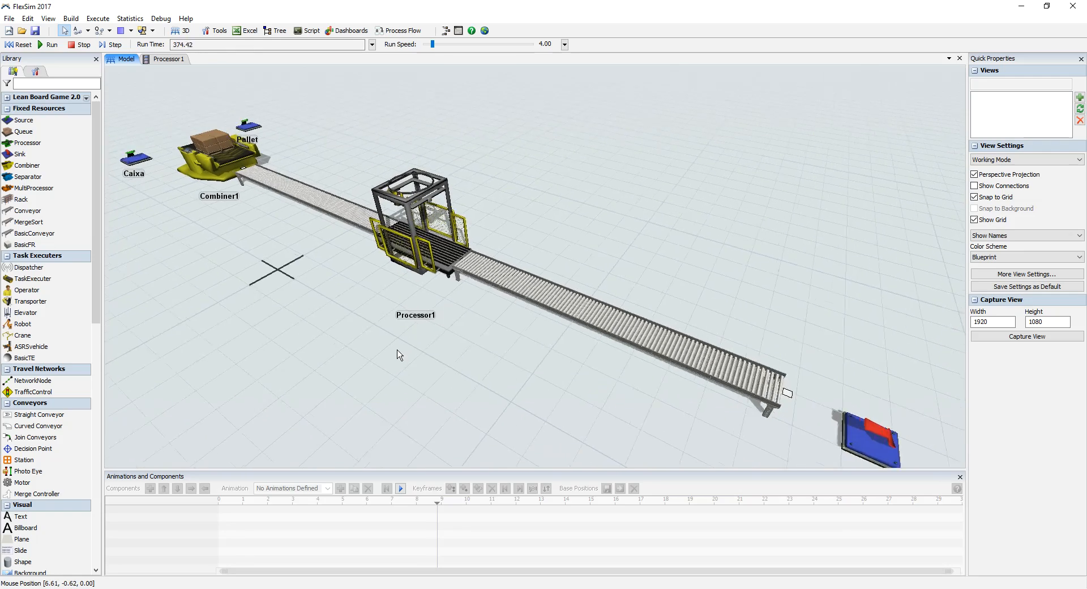
scroll(379, 348, up, 3)
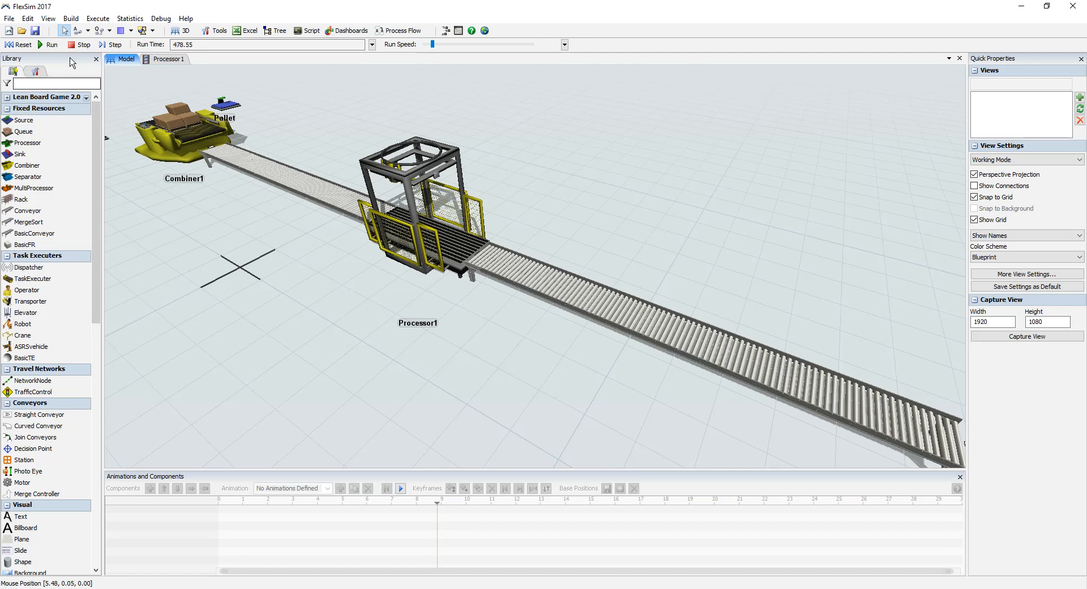
click(82, 46)
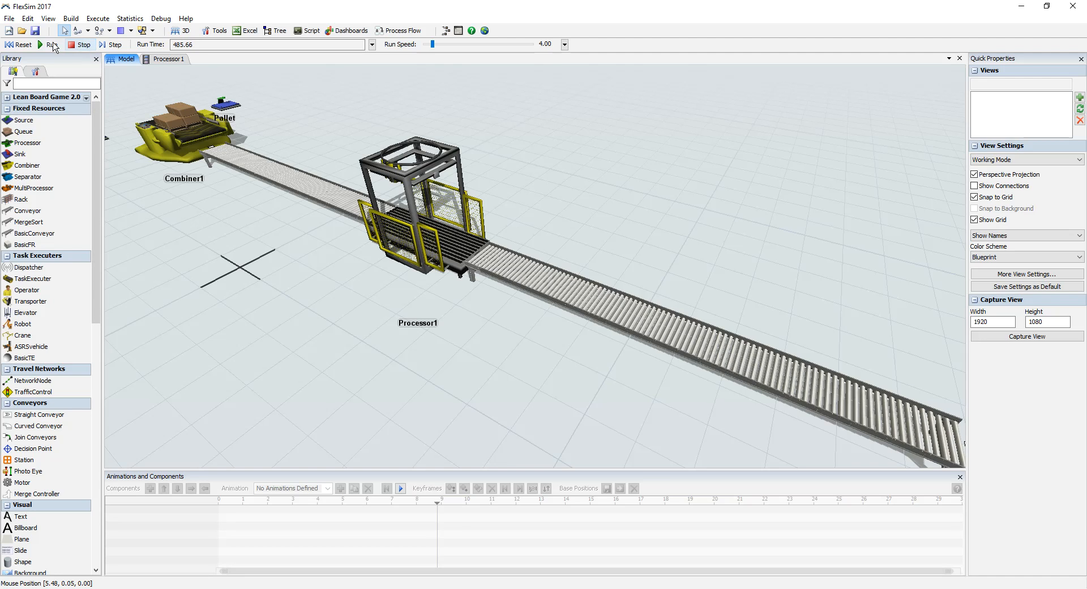